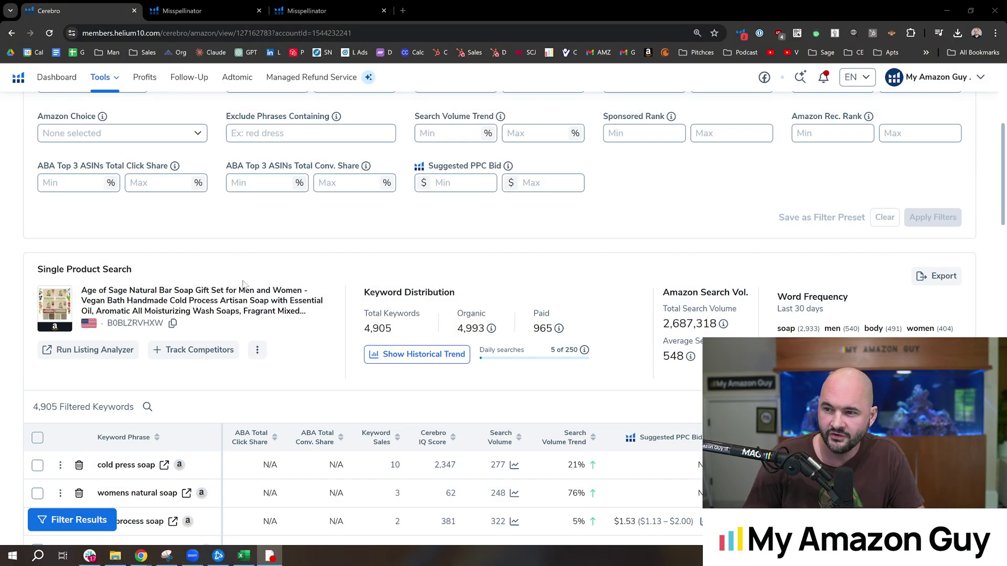
# - Browse the Cerebro soap keywords, preview the top 10 products for 'fall bar soap', then show Misspellinator results
pyautogui.click(204, 10)
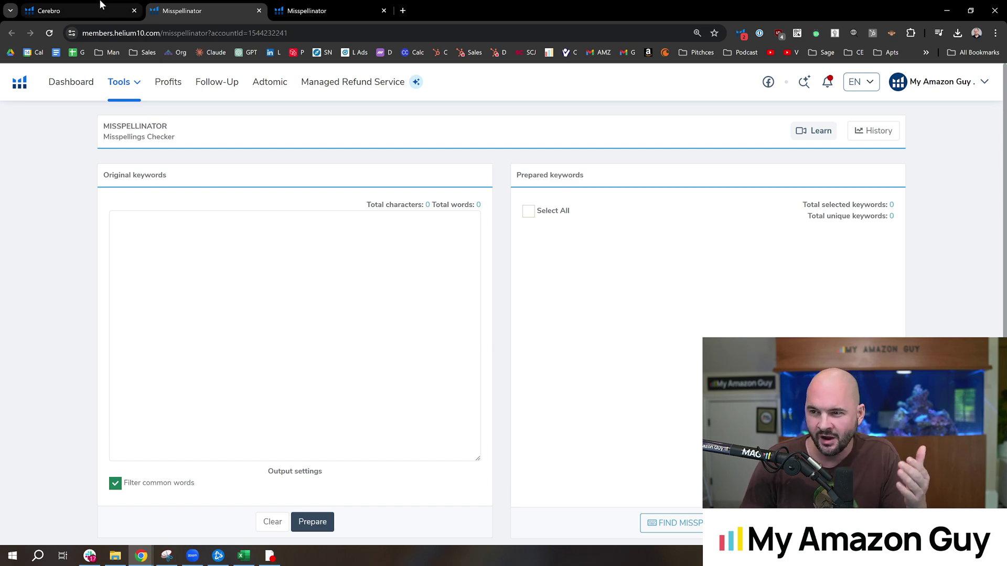
pyautogui.click(78, 10)
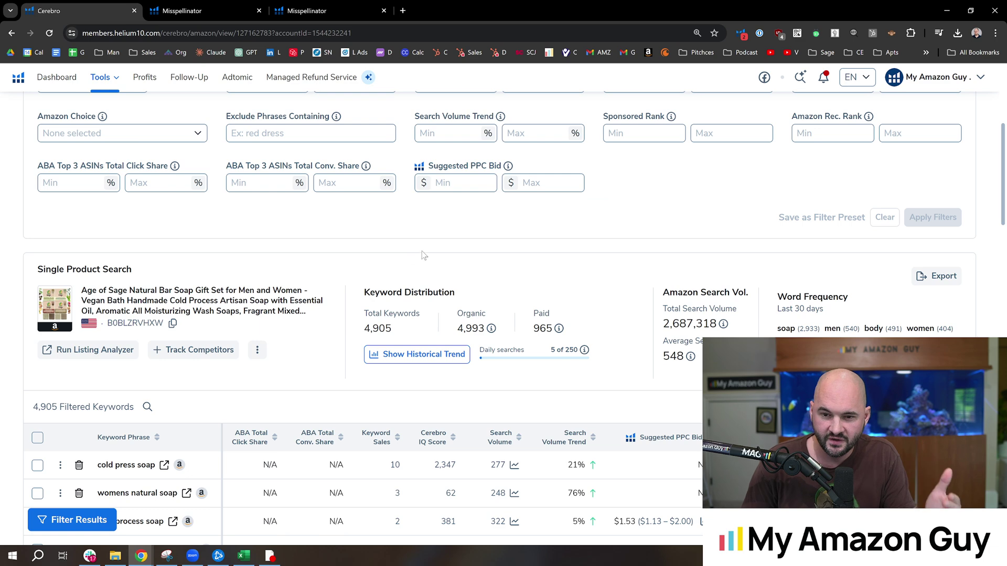
pyautogui.scroll(-1, 504, 315)
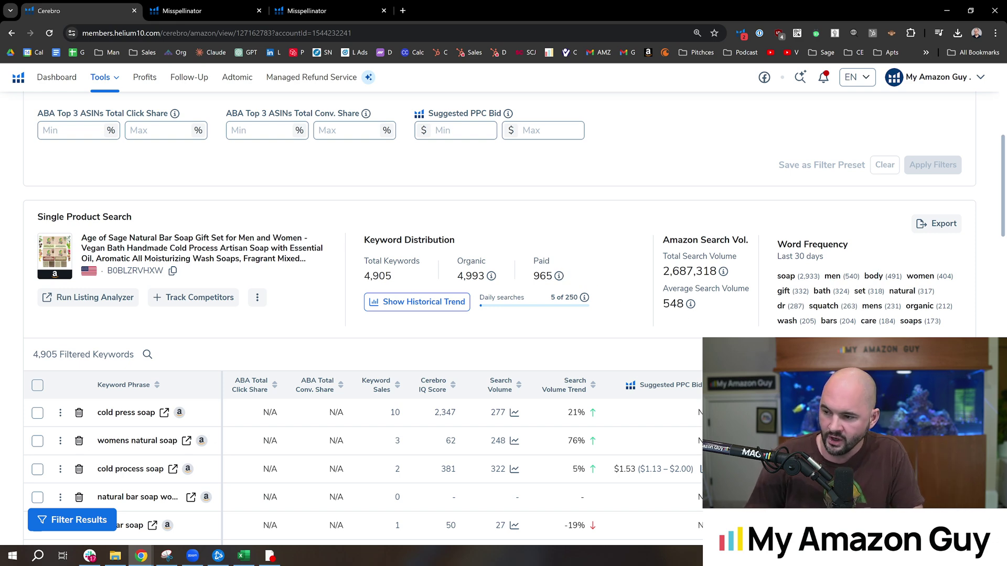
pyautogui.scroll(-3, 635, 309)
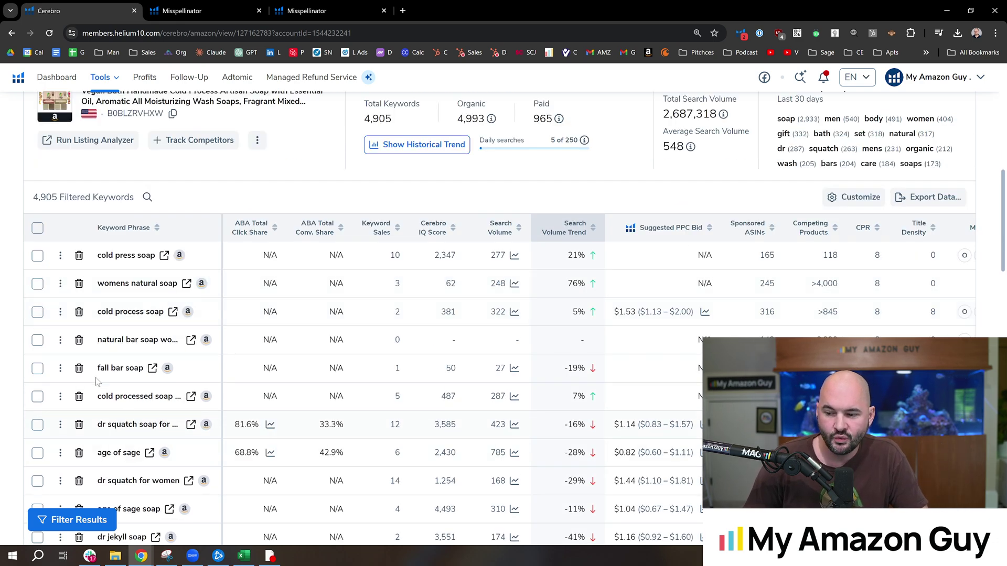
pyautogui.click(120, 369)
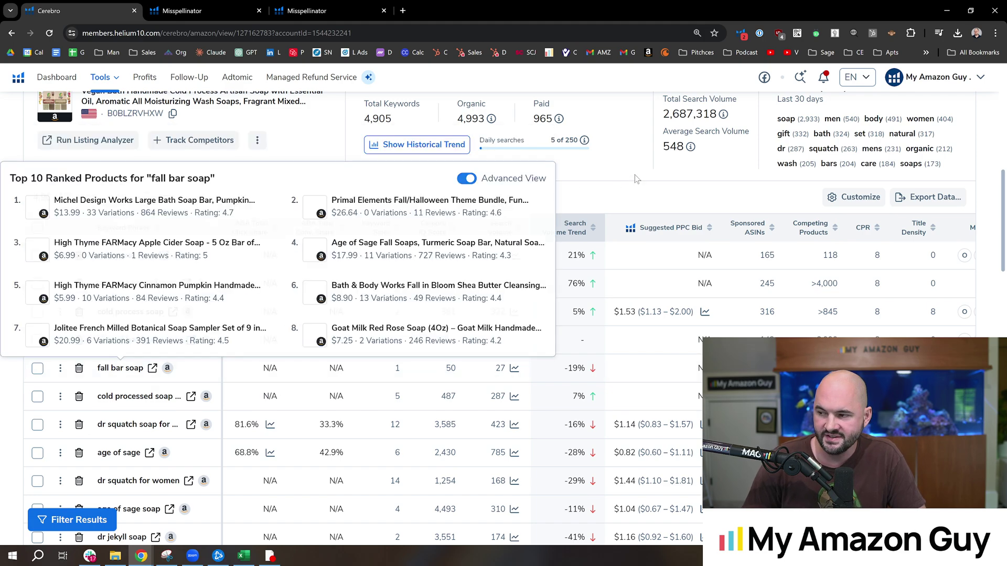
pyautogui.click(634, 175)
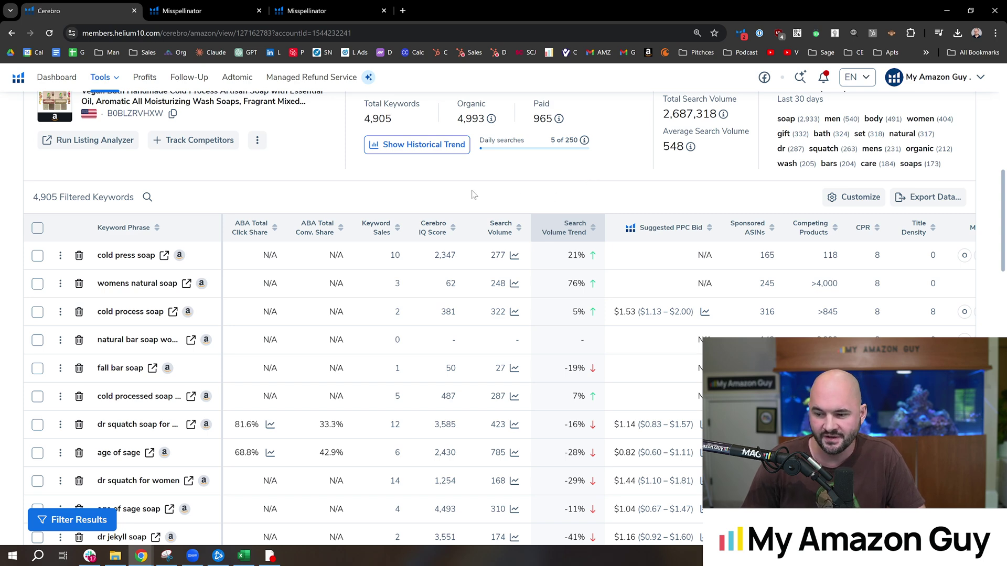
pyautogui.hotkey('ctrl', '3')
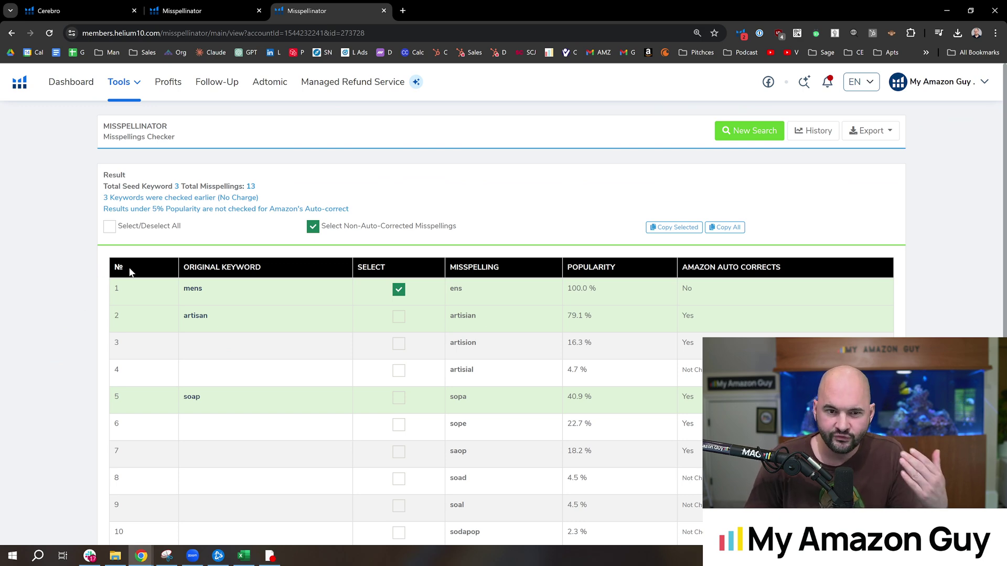
pyautogui.scroll(-1, 132, 264)
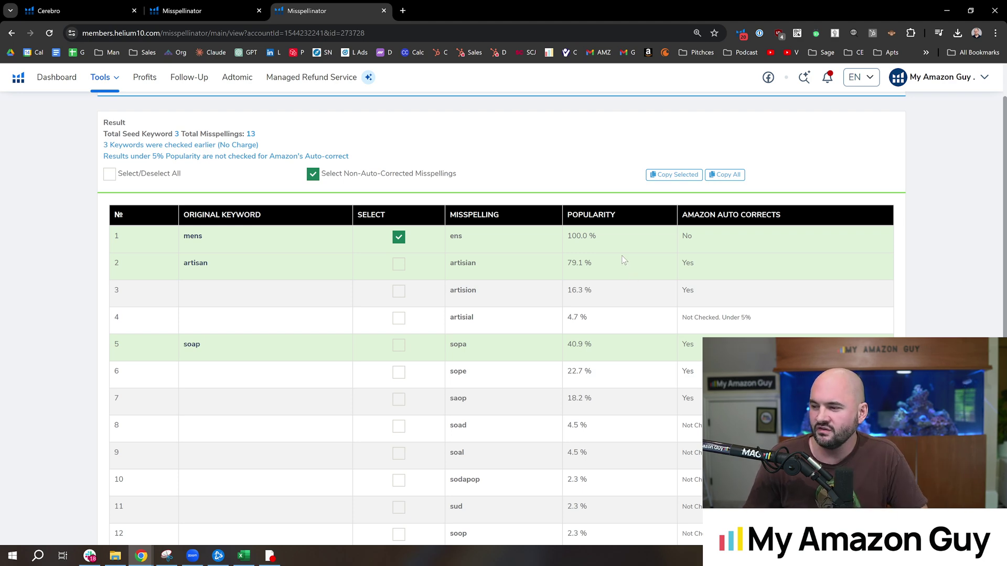
pyautogui.moveTo(609, 252)
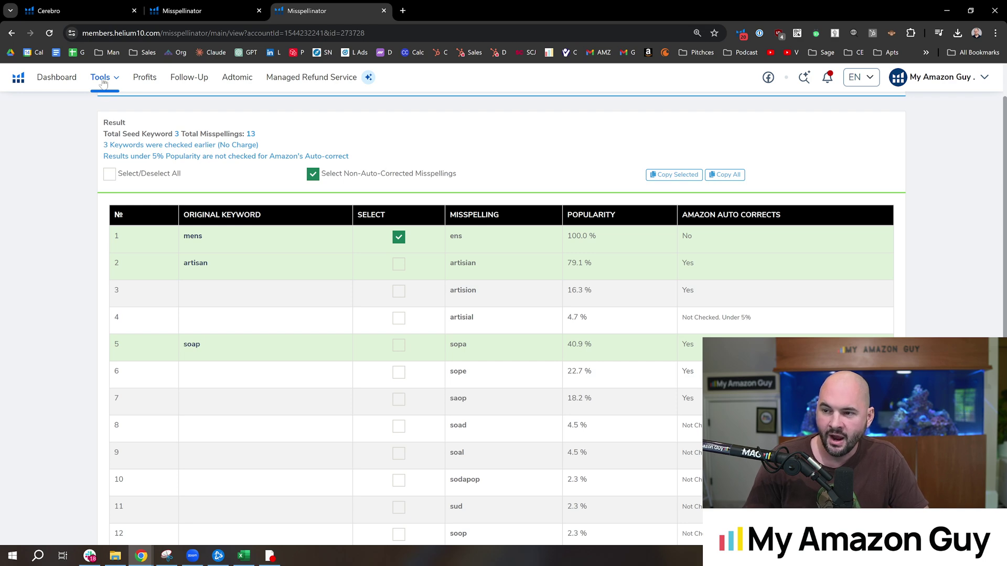
# - Look over the Helium 10 Tools menu, then close the tools overview
pyautogui.moveTo(108, 82)
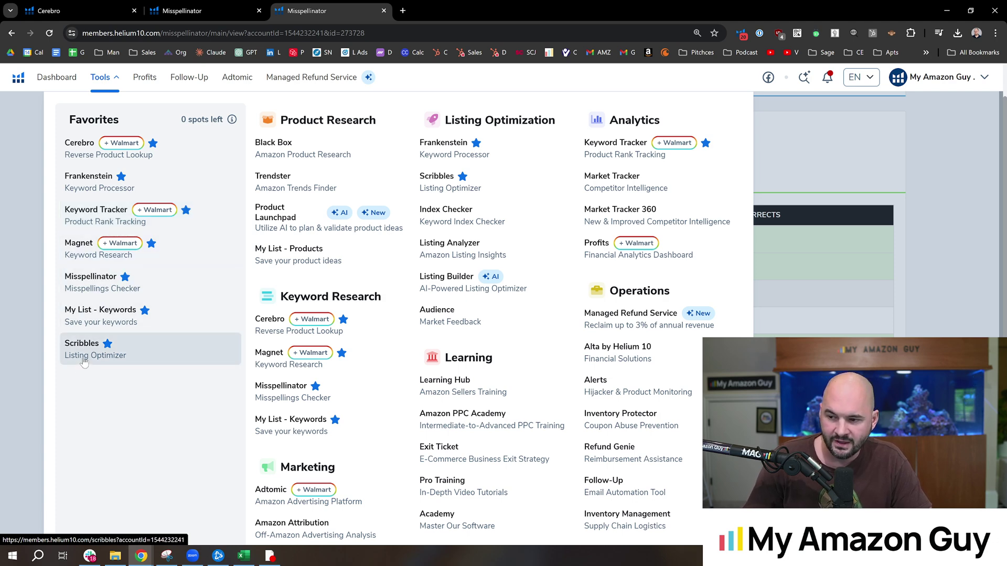
pyautogui.click(842, 177)
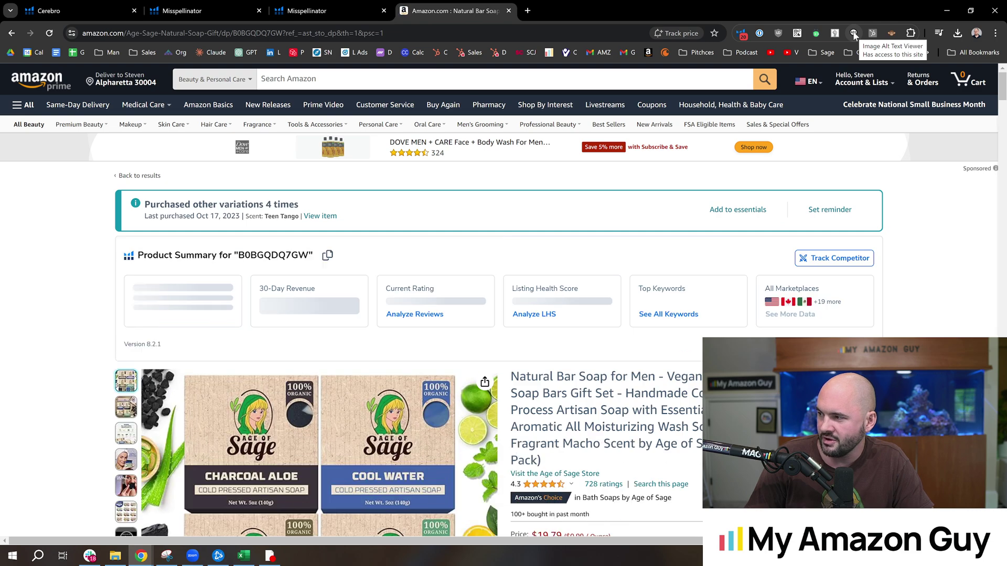
# - Turn on the Image Alt Text Viewer and scroll through the listing's A+ content
pyautogui.click(853, 33)
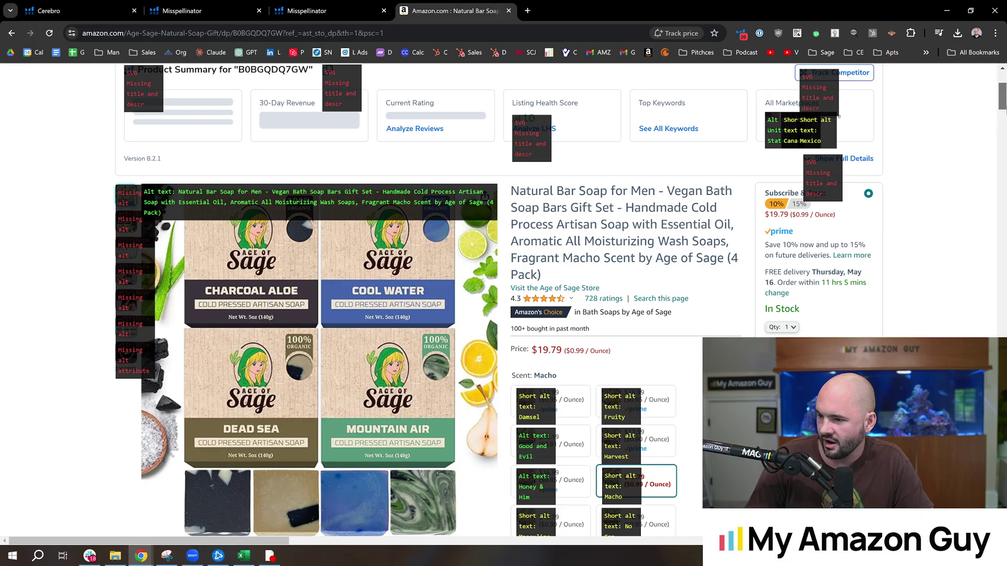
pyautogui.moveTo(1002, 97); pyautogui.dragTo(1005, 261)
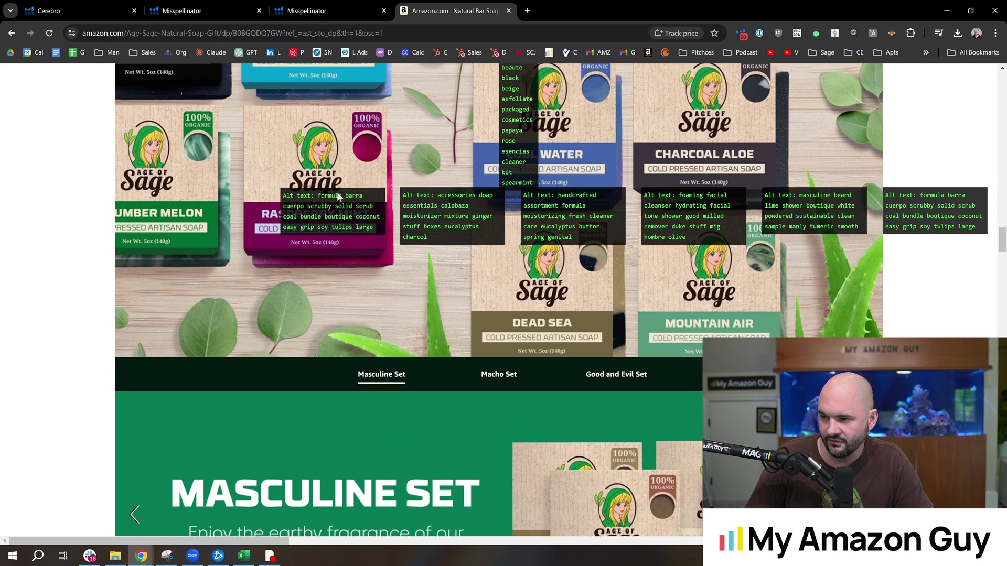
pyautogui.scroll(-12, 338, 196)
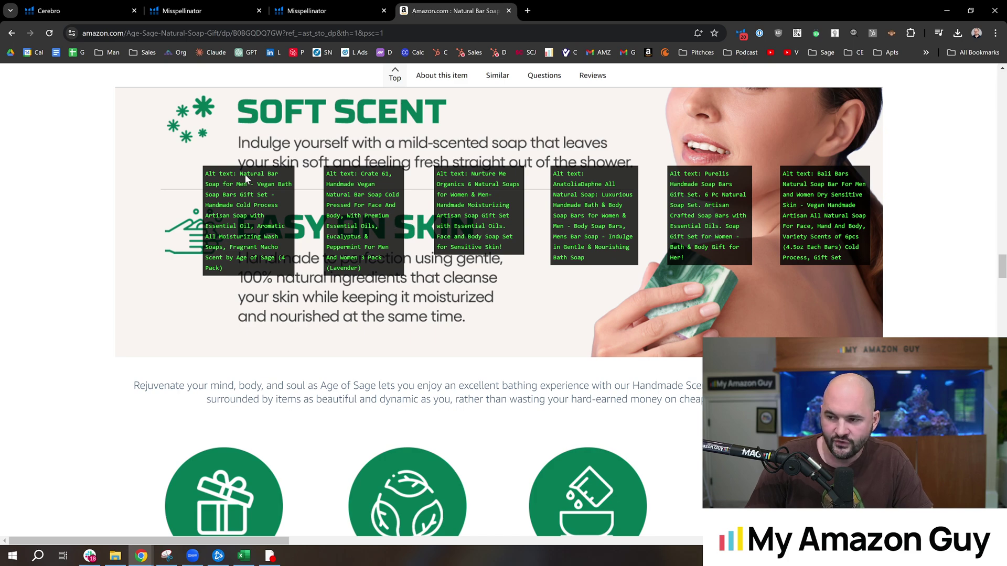
pyautogui.scroll(-10, 276, 246)
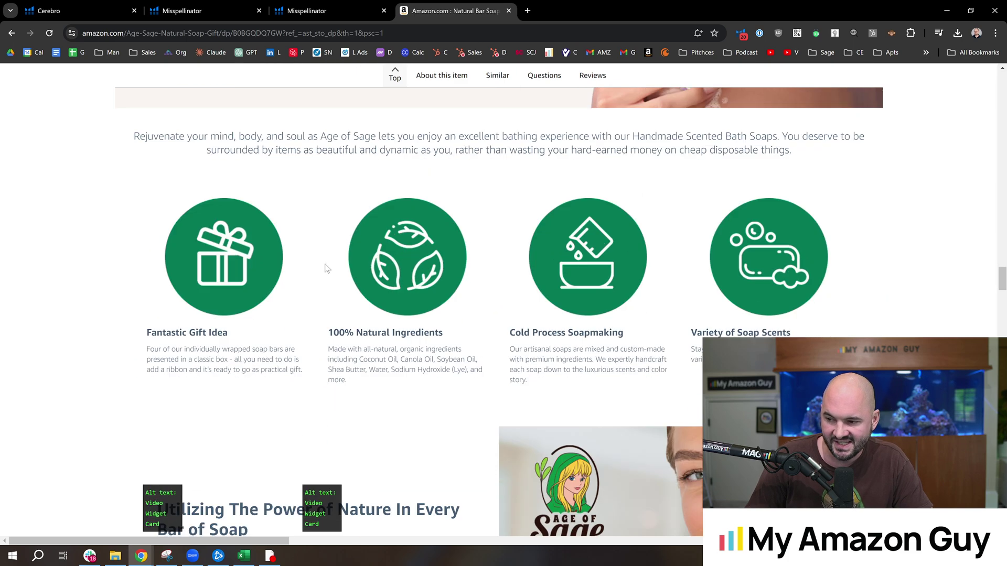
pyautogui.scroll(-2, 360, 241)
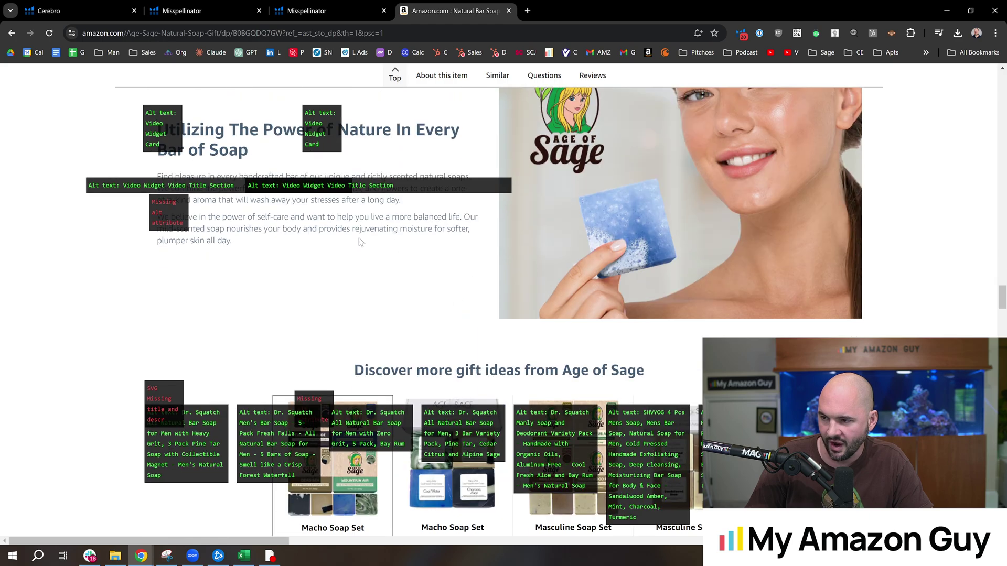
pyautogui.scroll(-2, 328, 263)
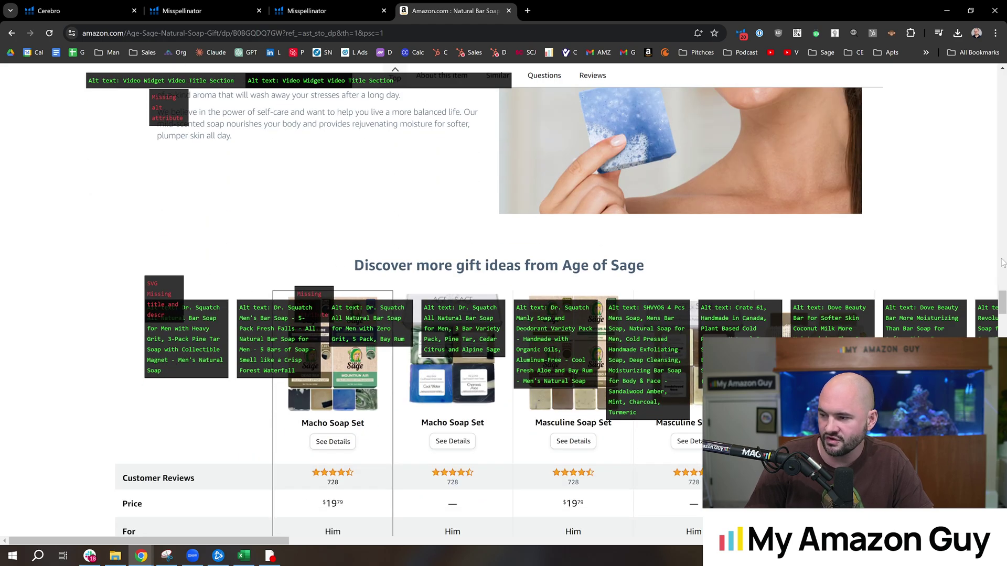
pyautogui.moveTo(1001, 303); pyautogui.dragTo(1001, 245)
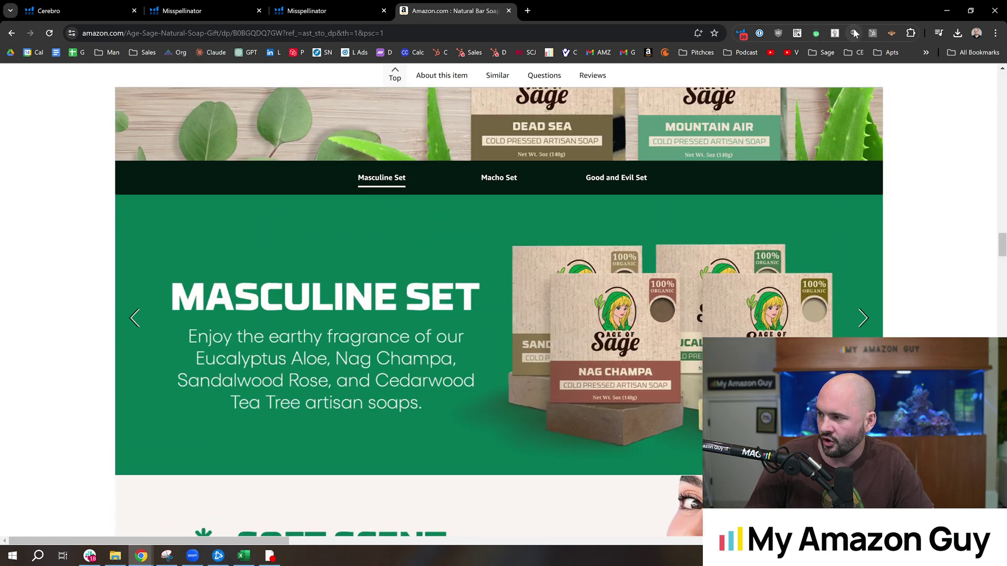
# - Recheck alt text labels on the brand store cards, then hide them and return to Misspellinator
pyautogui.click(854, 33)
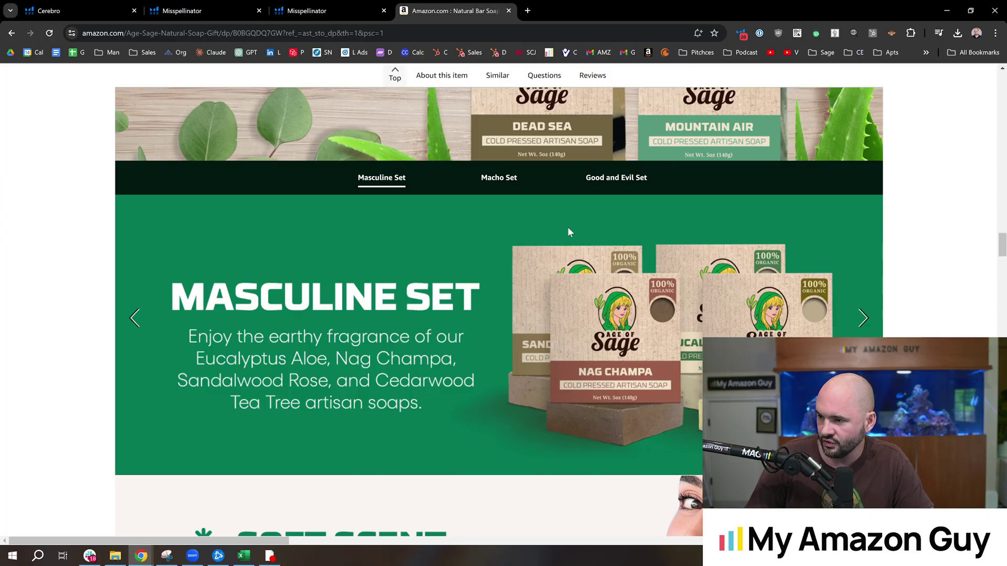
pyautogui.scroll(5, 568, 230)
pyautogui.moveTo(1002, 237); pyautogui.dragTo(1003, 197)
pyautogui.scroll(-5, 883, 266)
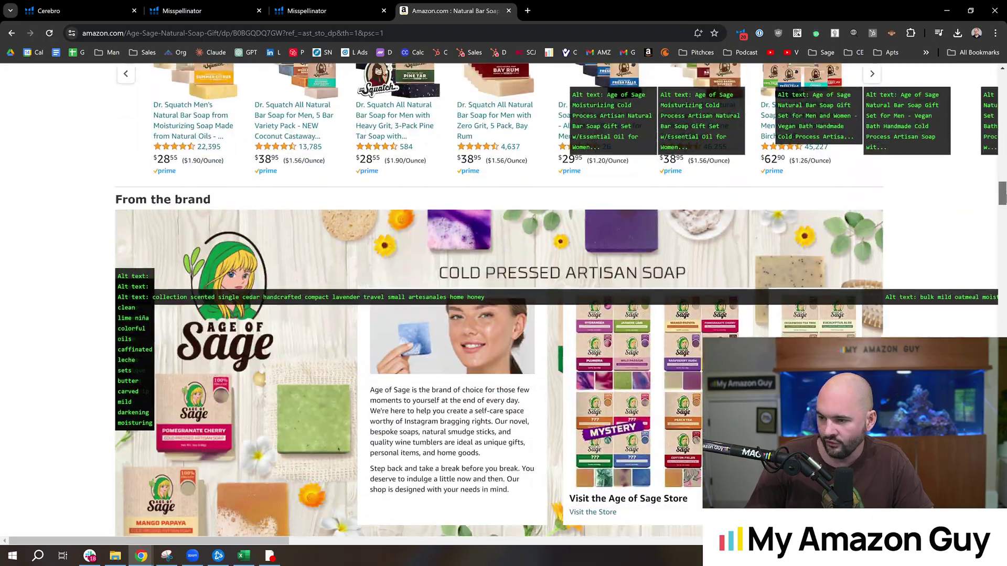
pyautogui.click(872, 284)
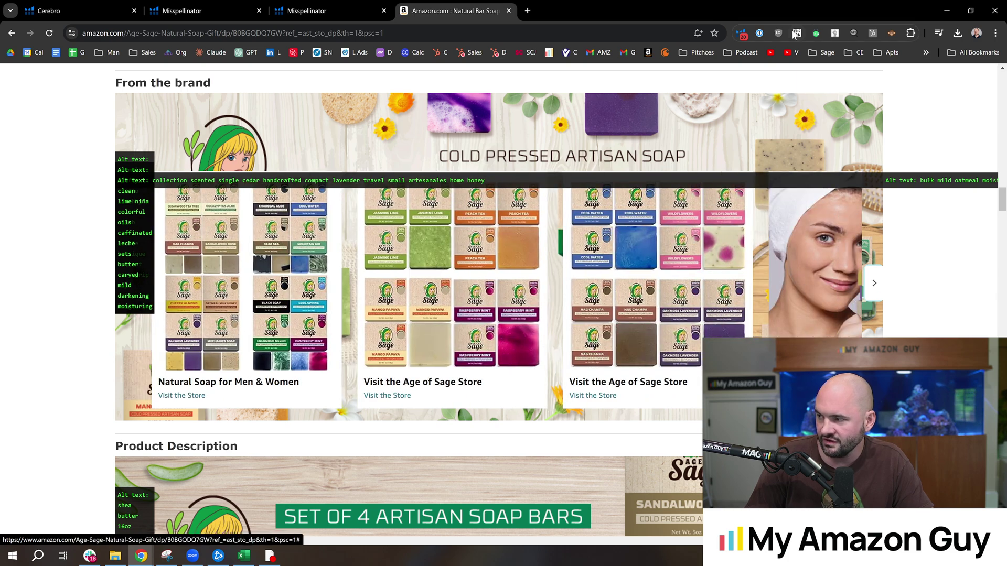
pyautogui.click(855, 33)
pyautogui.click(855, 33)
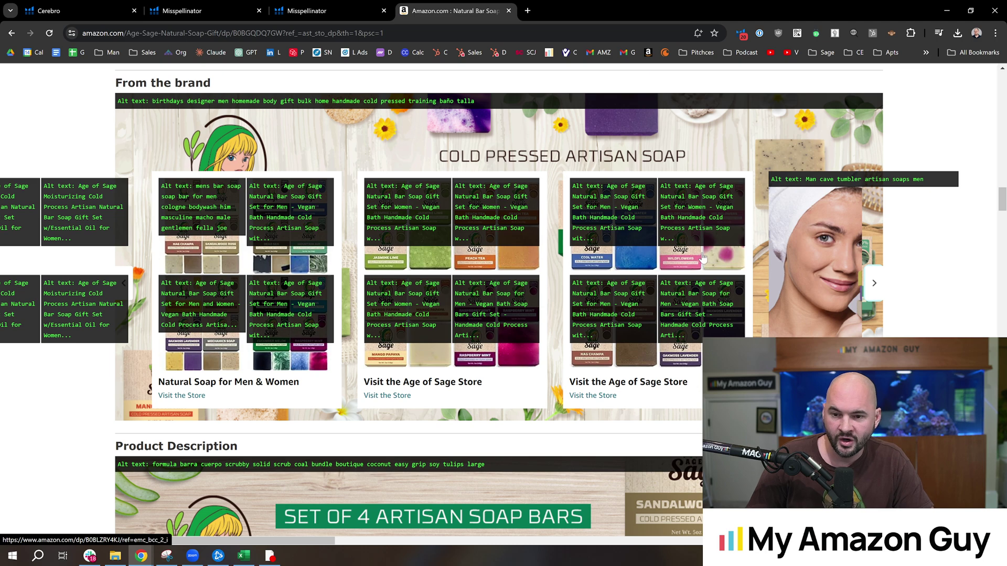
pyautogui.click(853, 33)
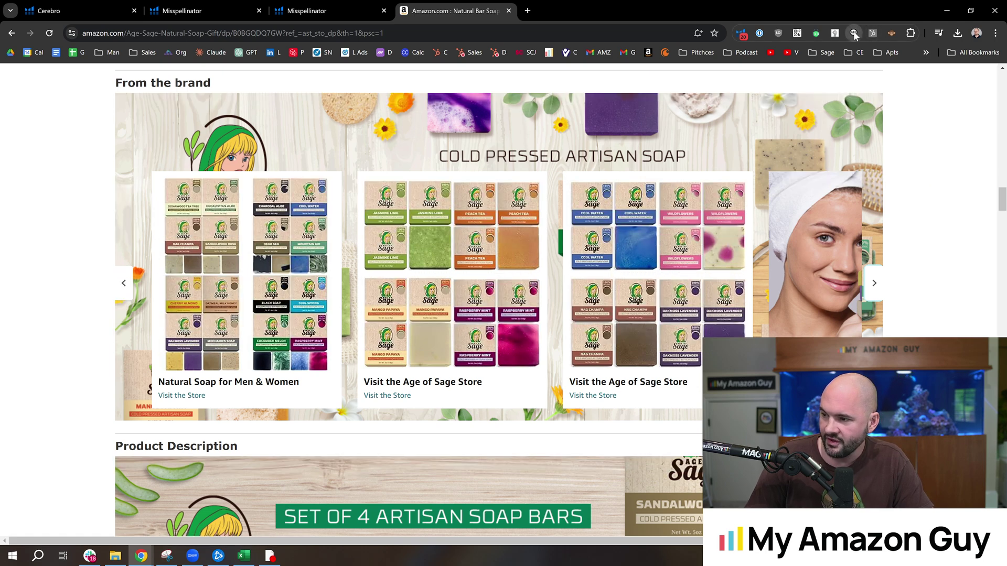
pyautogui.click(336, 10)
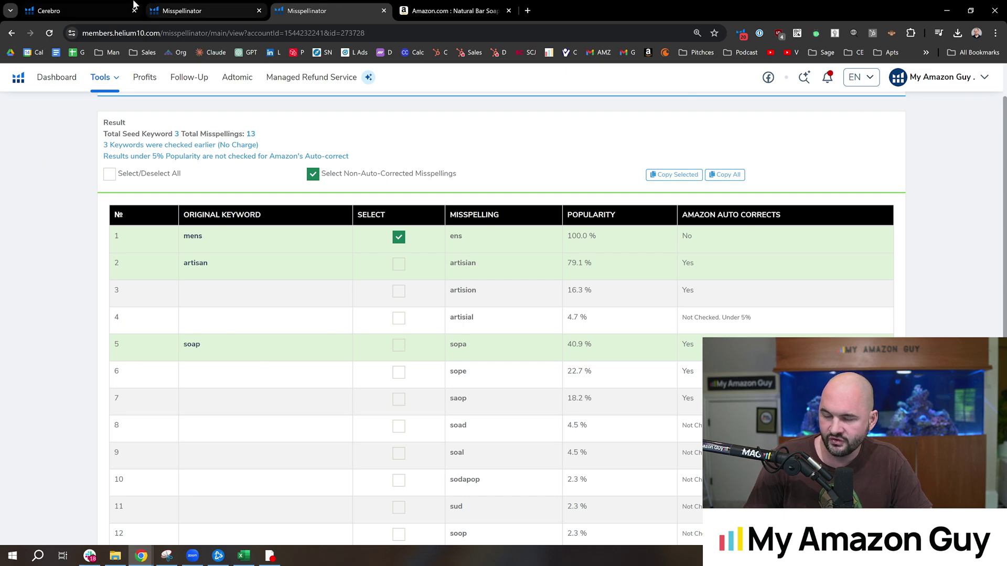
# - Back in Cerebro, inspect the results summary, highlighting the Organic keyword count of 4,993
pyautogui.click(107, 6)
pyautogui.scroll(2, 345, 139)
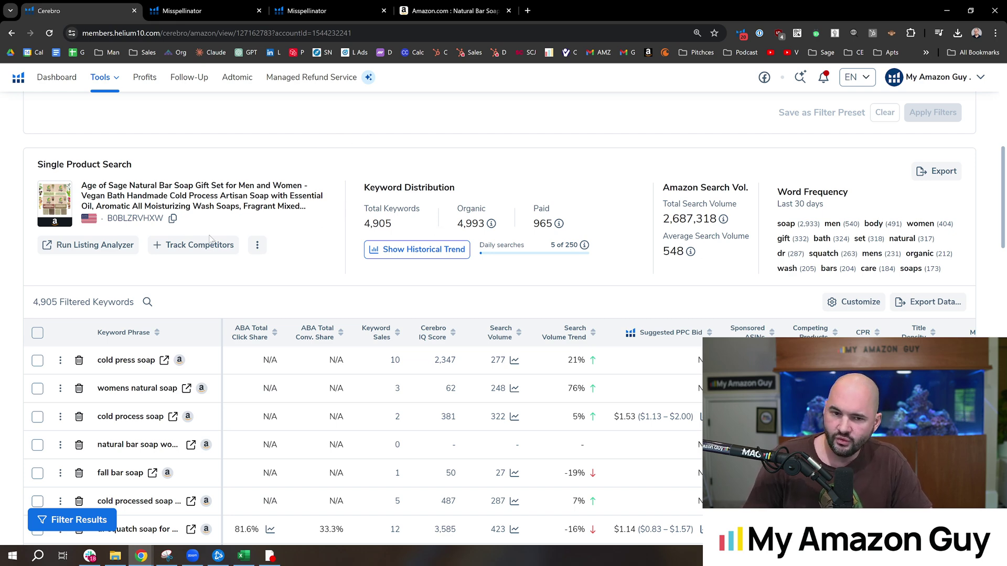
pyautogui.scroll(5, 210, 239)
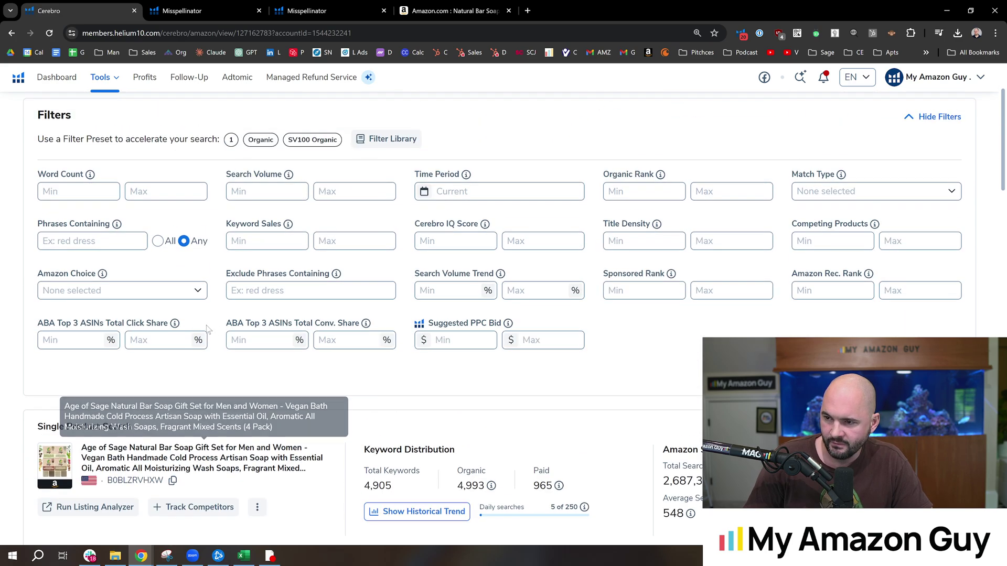
pyautogui.scroll(-6, 207, 328)
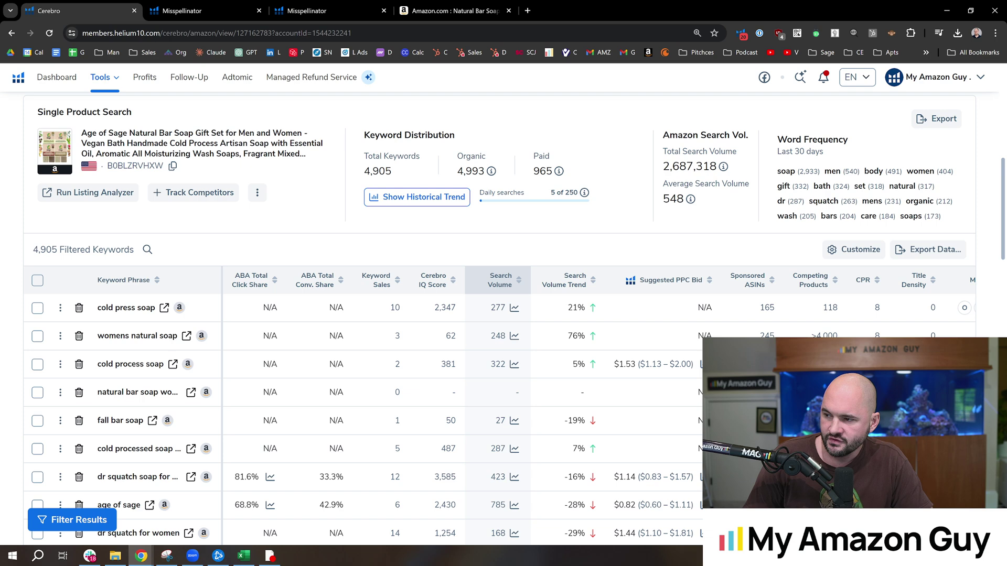
pyautogui.moveTo(457, 172); pyautogui.dragTo(485, 172)
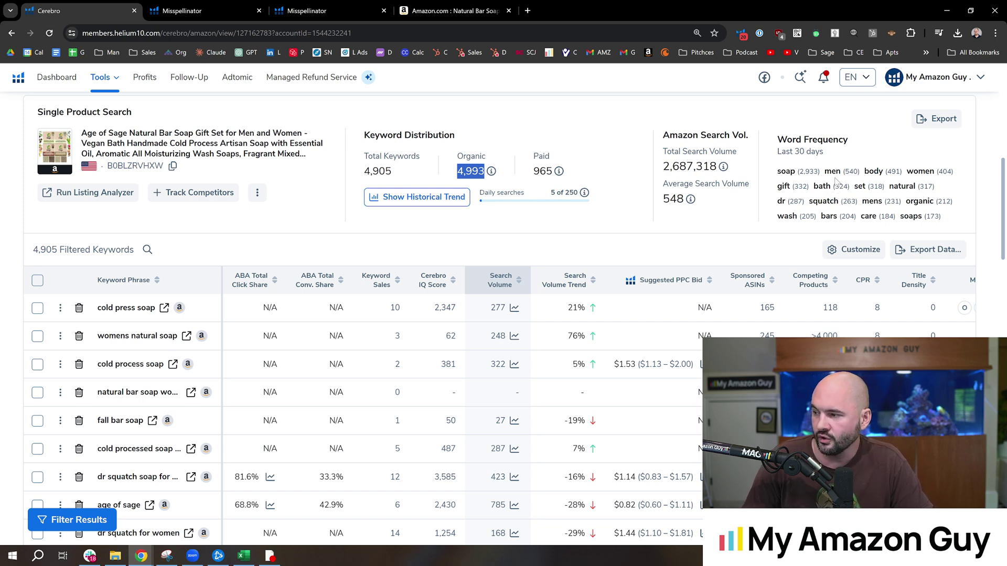
pyautogui.click(456, 245)
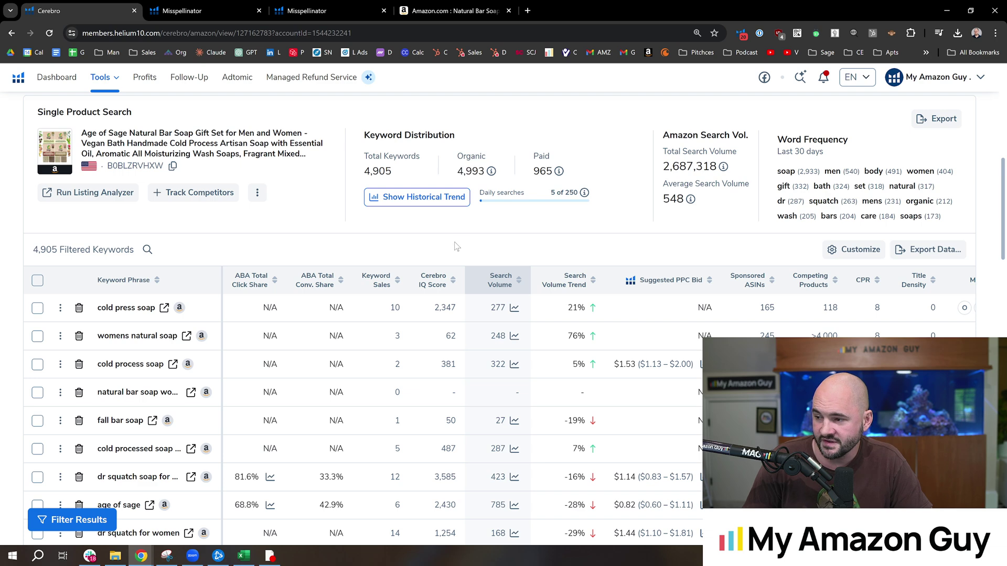
pyautogui.scroll(1, 435, 232)
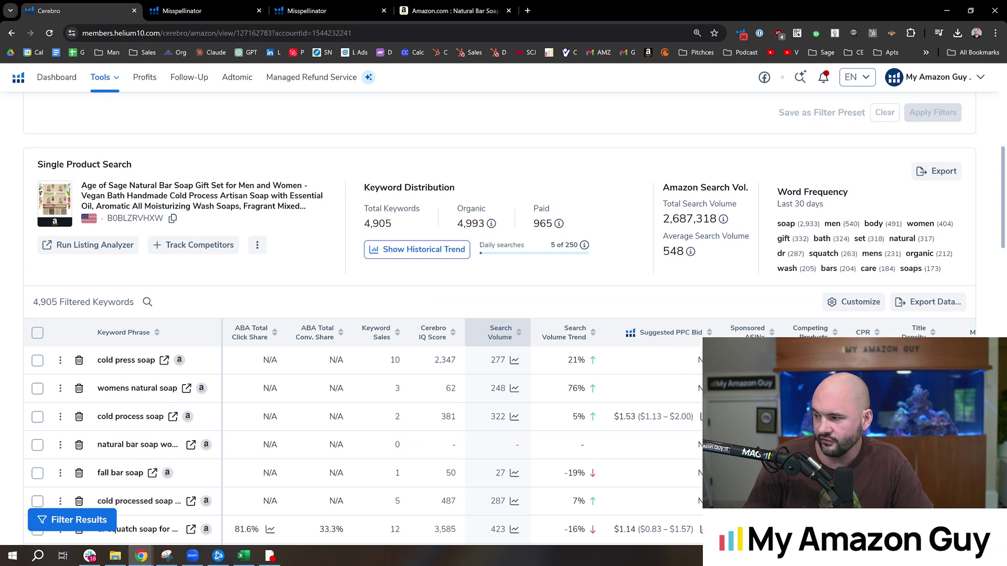
# - Filter the keywords to phrases containing soap, then to phrases containing men
pyautogui.click(786, 224)
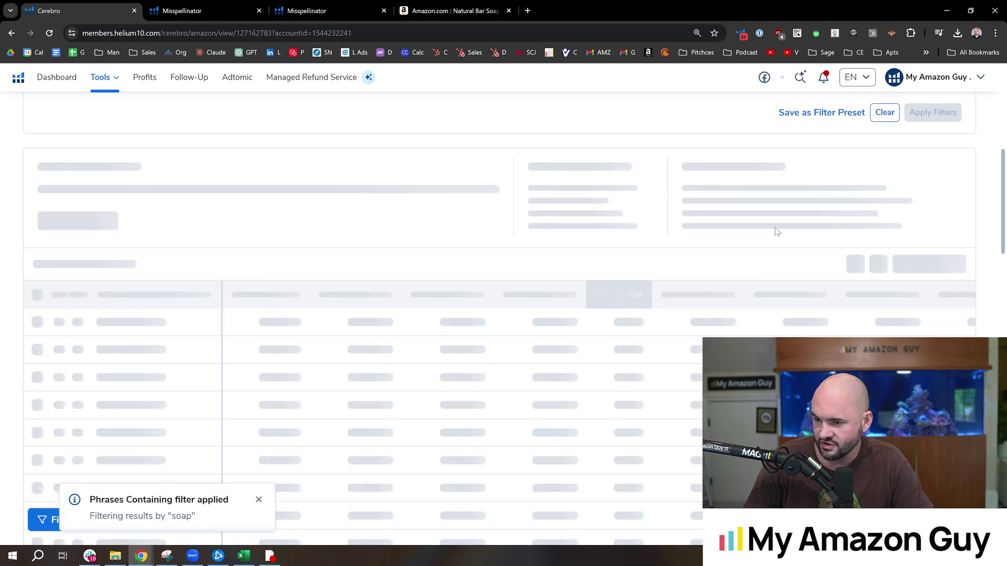
pyautogui.click(257, 499)
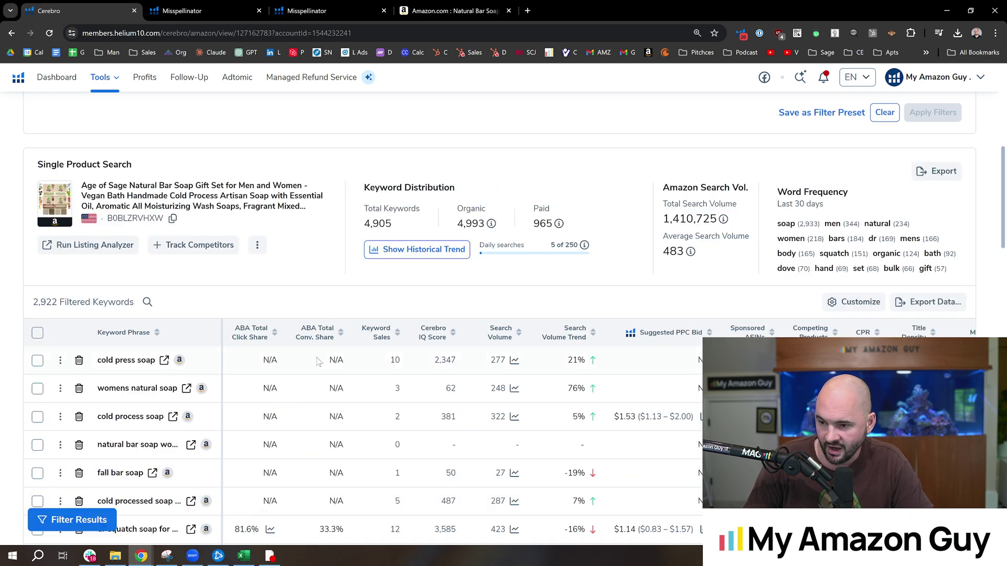
pyautogui.scroll(-3, 55, 156)
pyautogui.scroll(2, 862, 239)
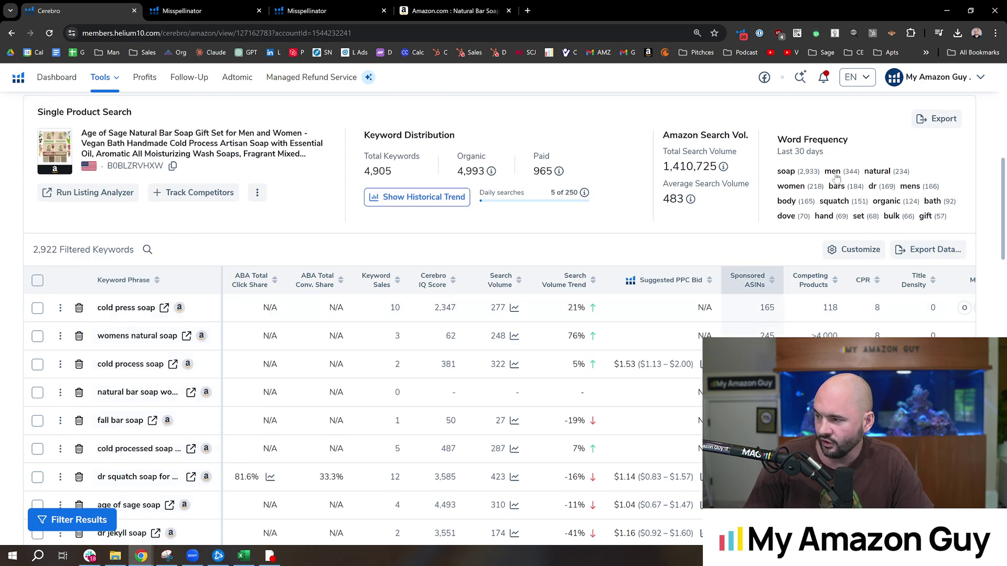
pyautogui.click(833, 173)
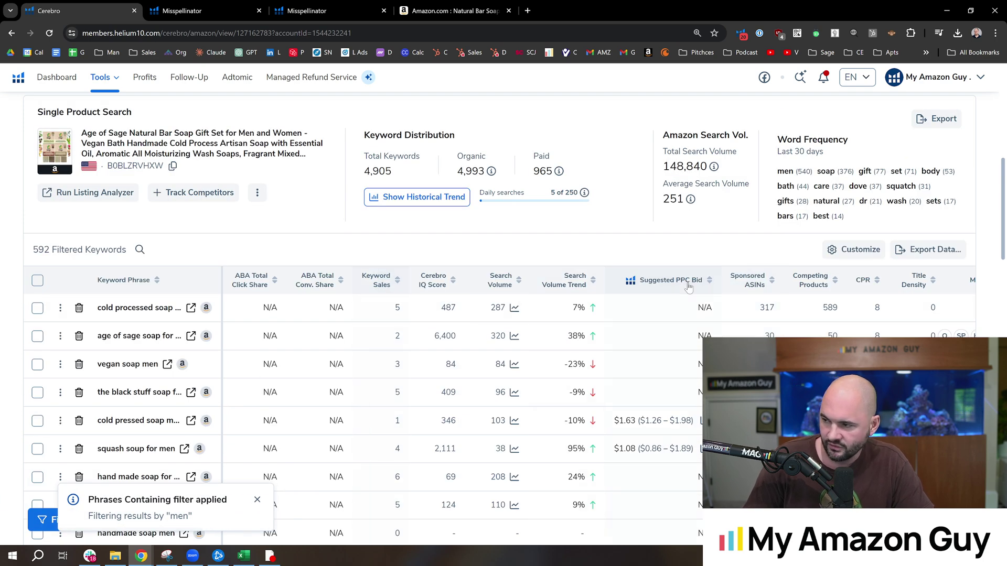
pyautogui.scroll(1, 805, 243)
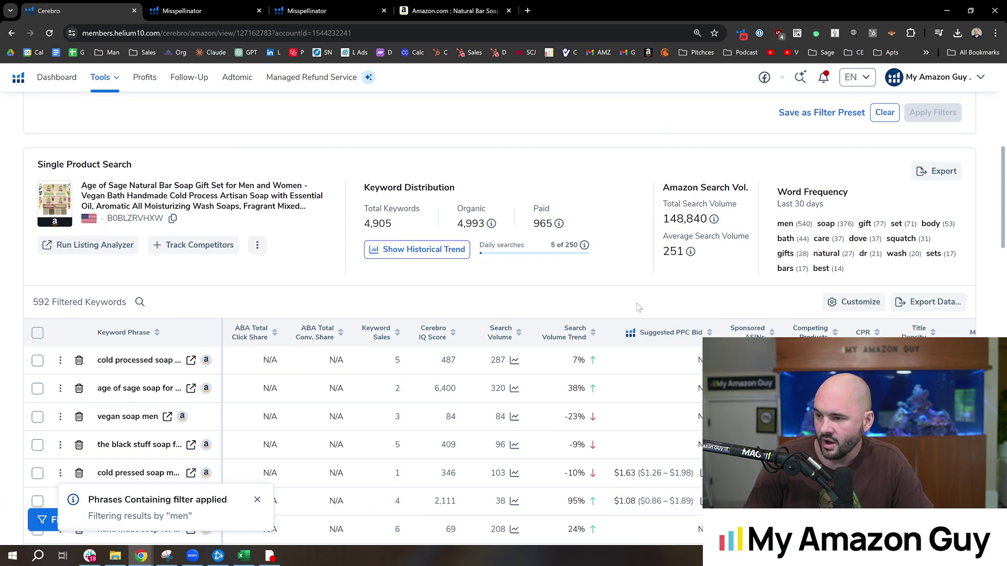
# - Go back to the Cerebro search and reload the earlier results from history
pyautogui.hotkey('alt', 'Left')
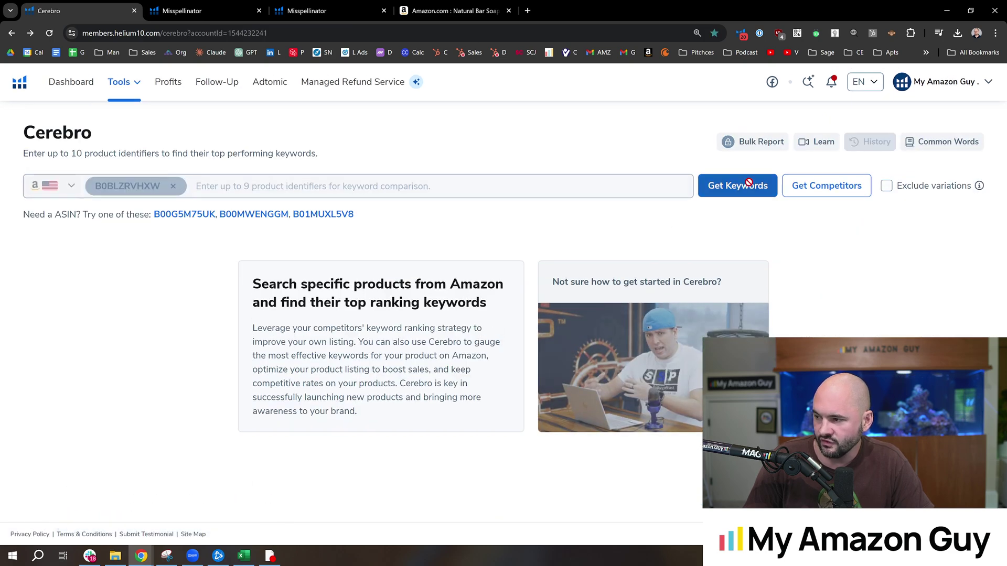
pyautogui.click(749, 185)
pyautogui.click(585, 340)
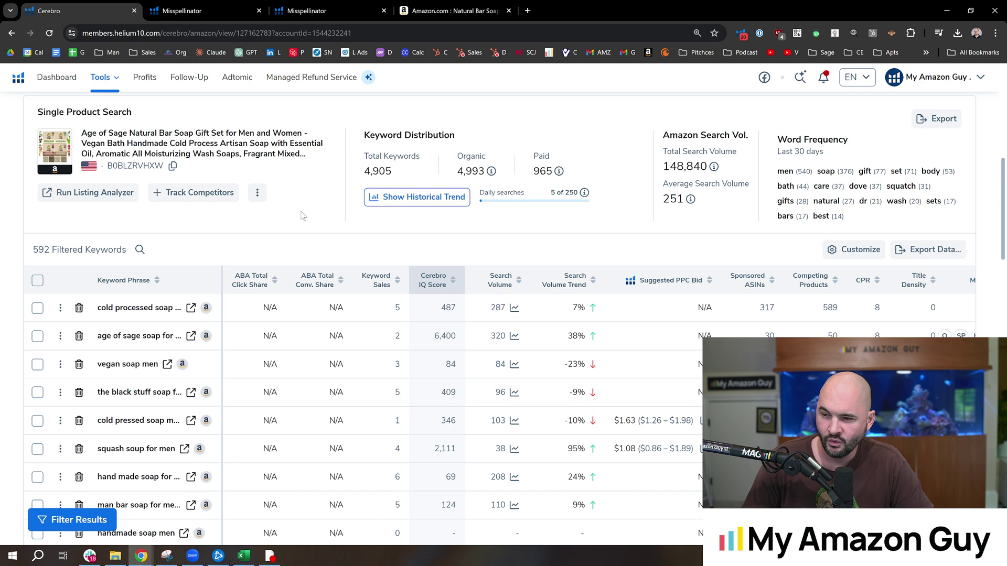
# - Export the filtered Cerebro keywords as a CSV and select the Keyword Phrase column in Excel
pyautogui.click(927, 249)
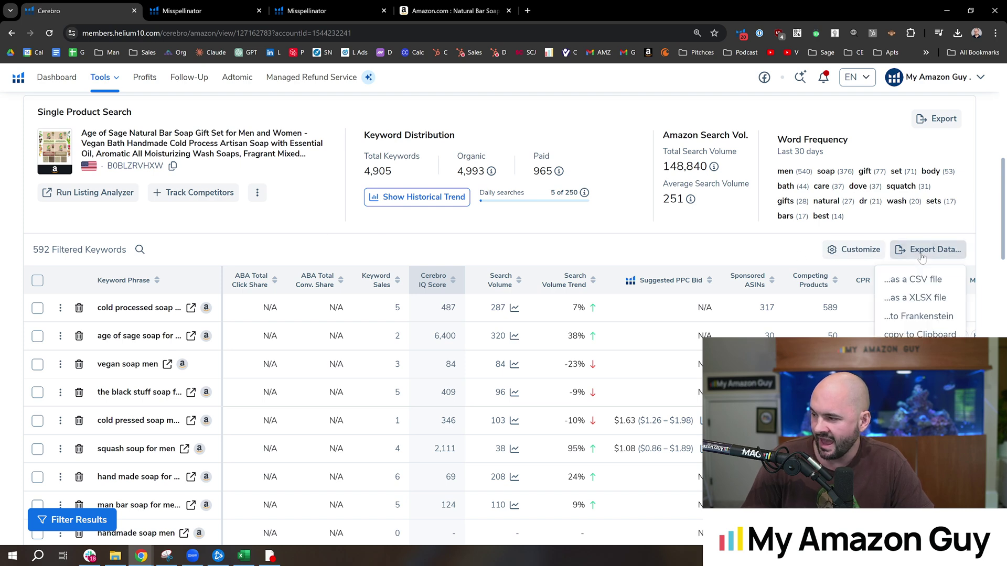
pyautogui.click(921, 281)
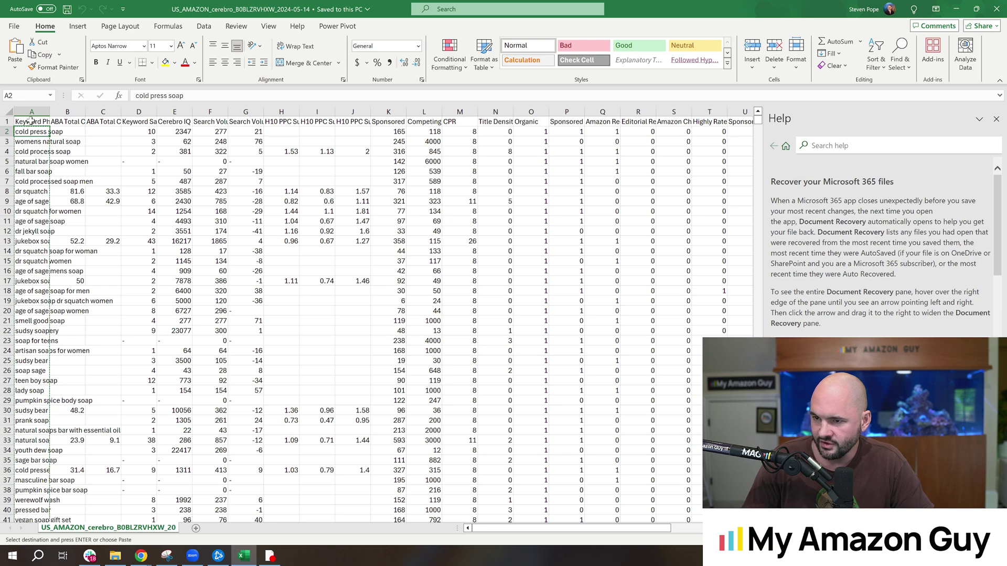
pyautogui.click(29, 120)
pyautogui.click(32, 111)
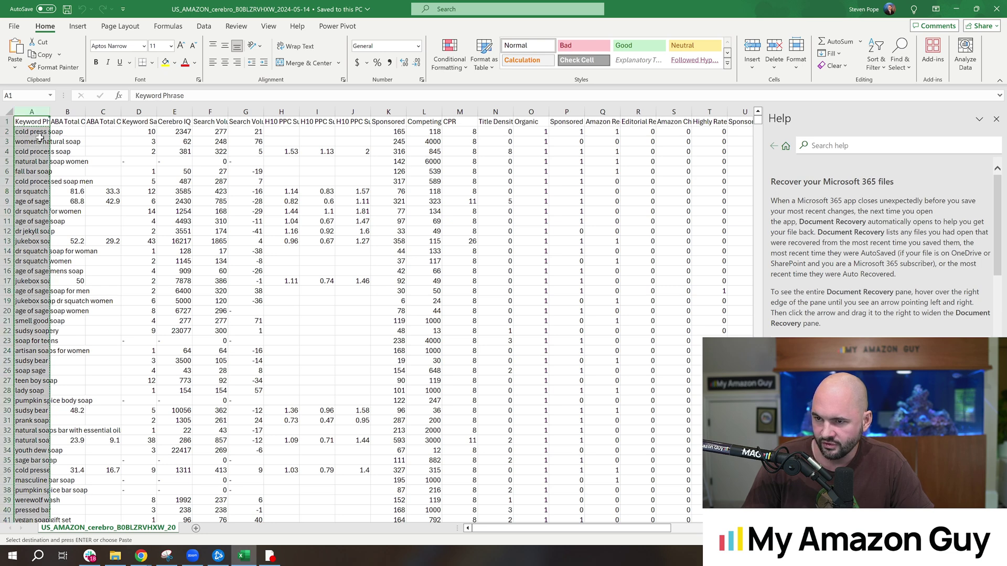
# - Paste the exported keyword phrases into Misspellinator, prepare 1,318 unique keywords and select them all
pyautogui.click(31, 181)
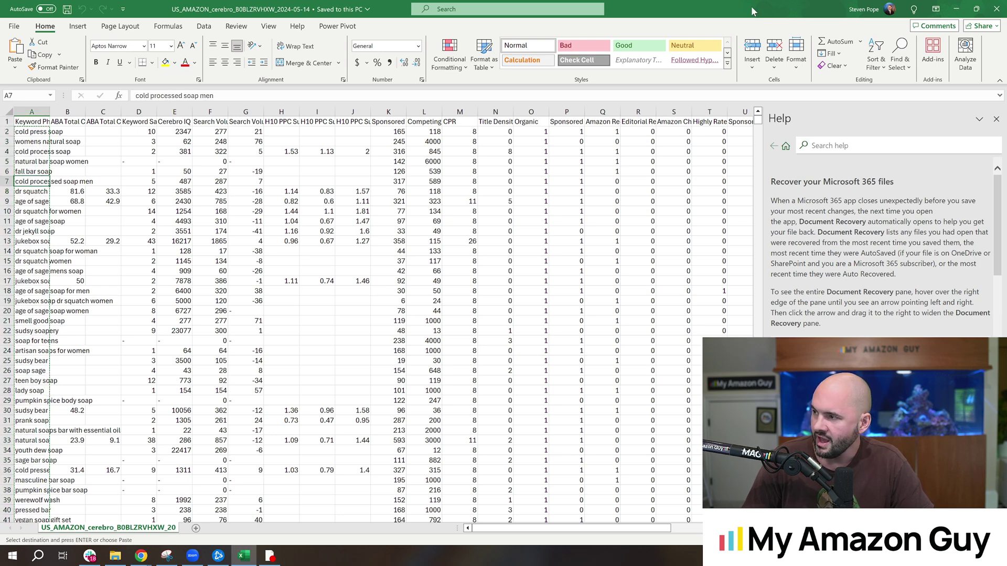
pyautogui.hotkey('alt', 'Tab')
pyautogui.click(183, 16)
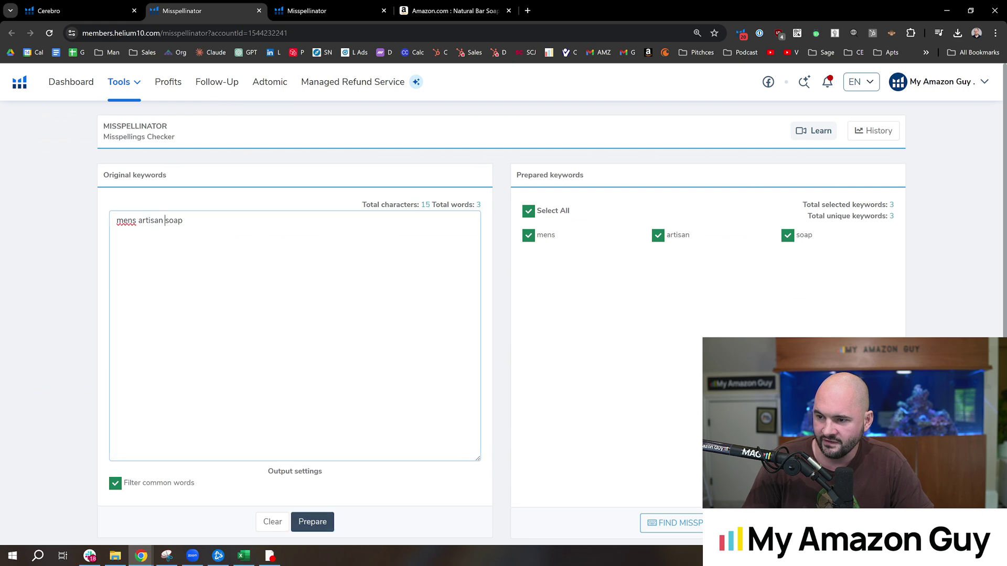
pyautogui.hotkey('alt', 'Tab')
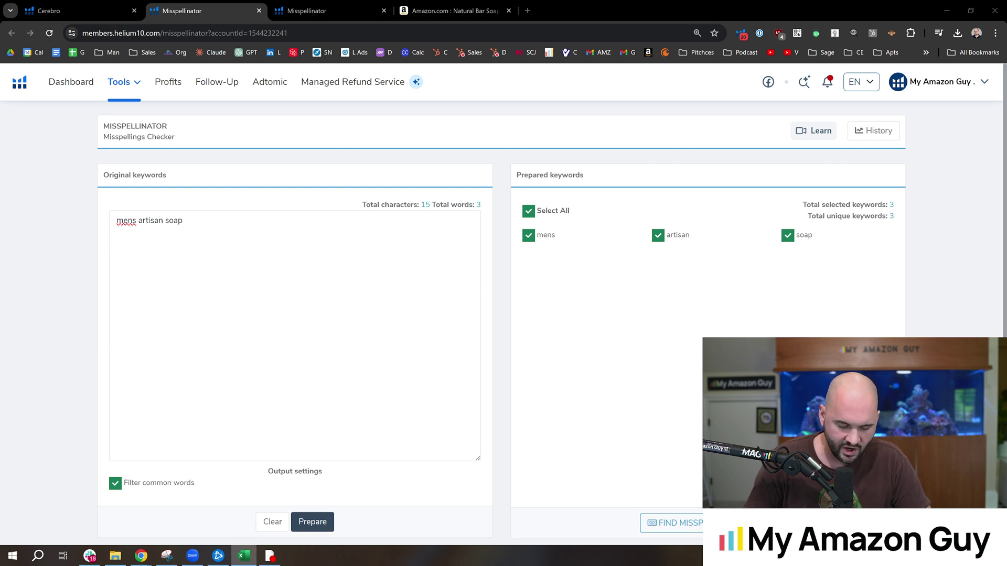
pyautogui.hotkey('alt', 'Tab')
pyautogui.hotkey('ctrl', 'a')
pyautogui.hotkey('ctrl', 'v')
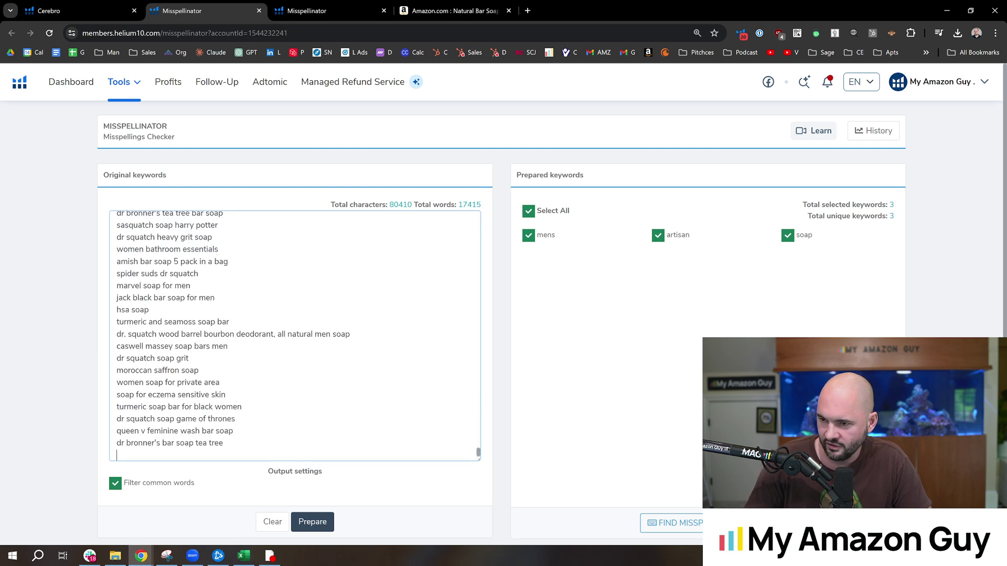
pyautogui.click(329, 524)
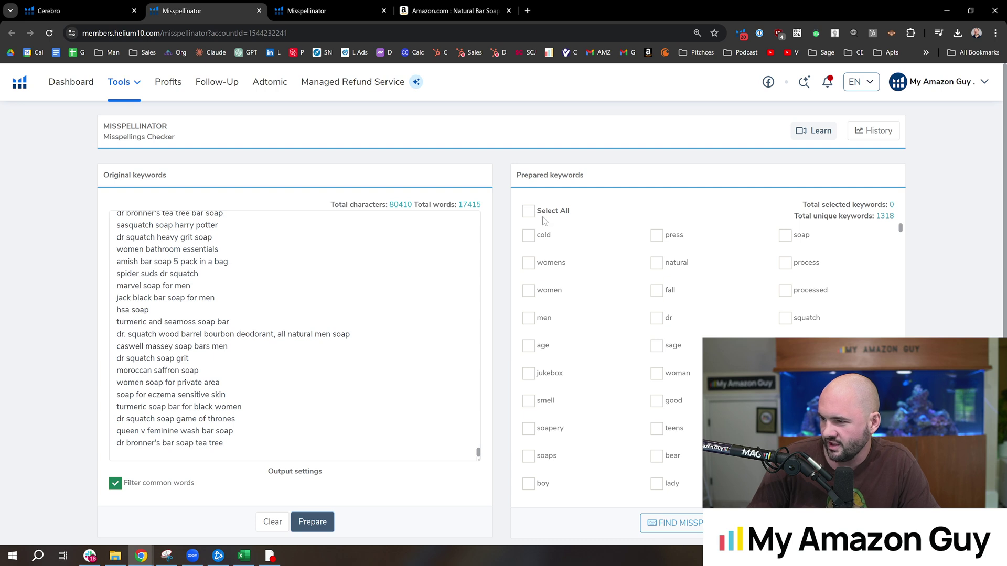
pyautogui.click(696, 523)
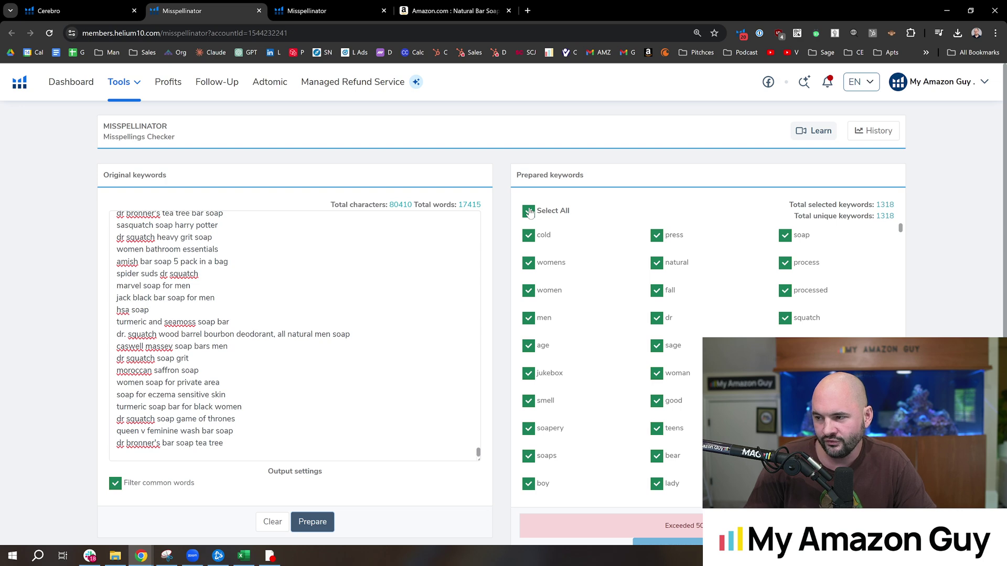
# - Export Cerebro's Word Frequency list as the CSV file text2024-05-14
pyautogui.hotkey('ctrl', 'shift', 'Tab')
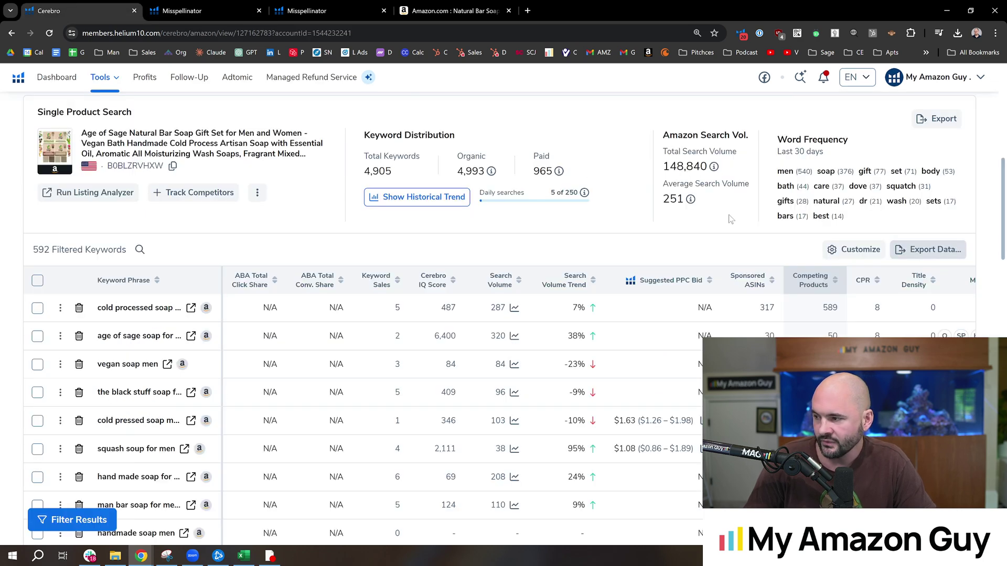
pyautogui.scroll(3, 807, 275)
pyautogui.moveTo(773, 332); pyautogui.dragTo(955, 346)
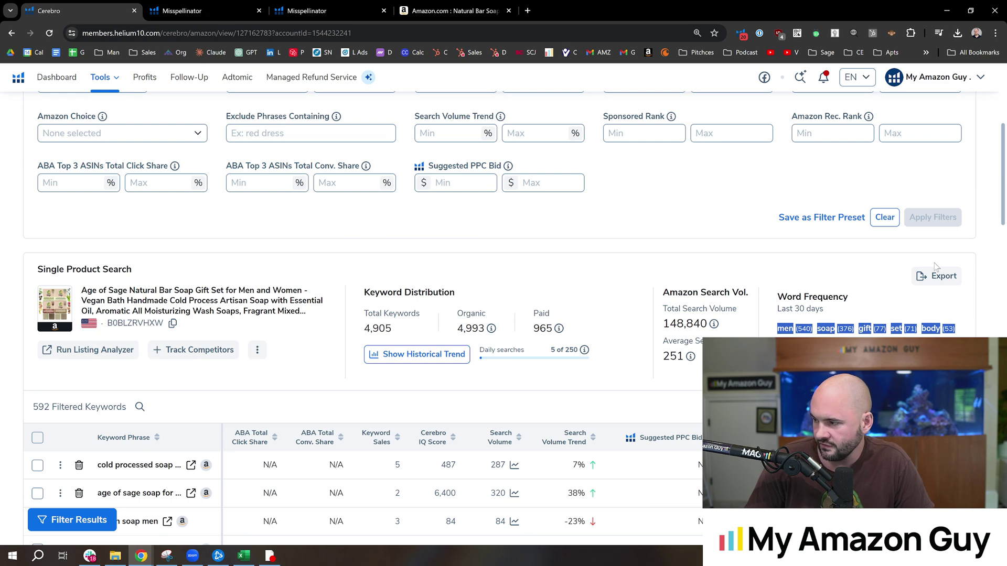
pyautogui.click(936, 282)
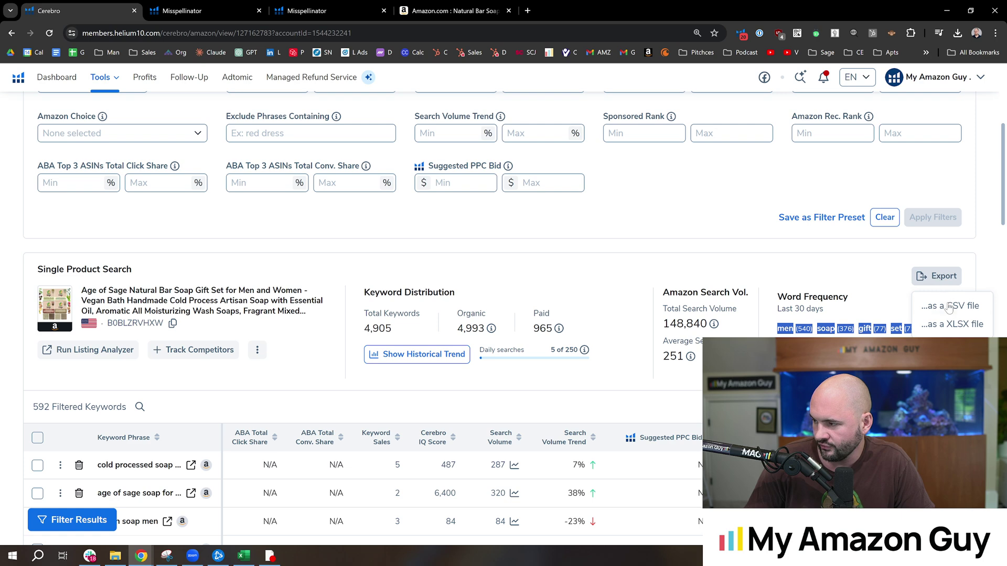
pyautogui.click(948, 307)
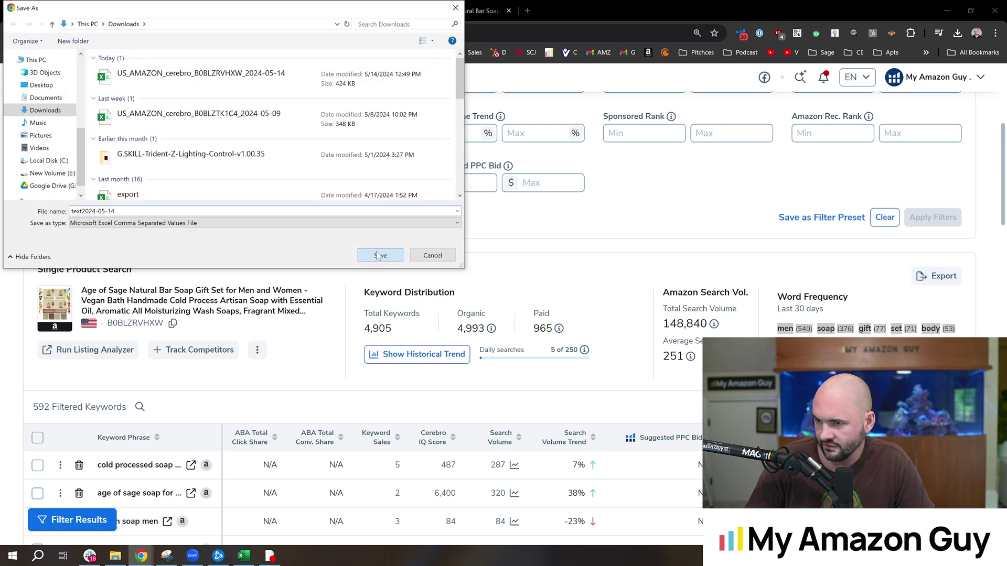
pyautogui.click(379, 256)
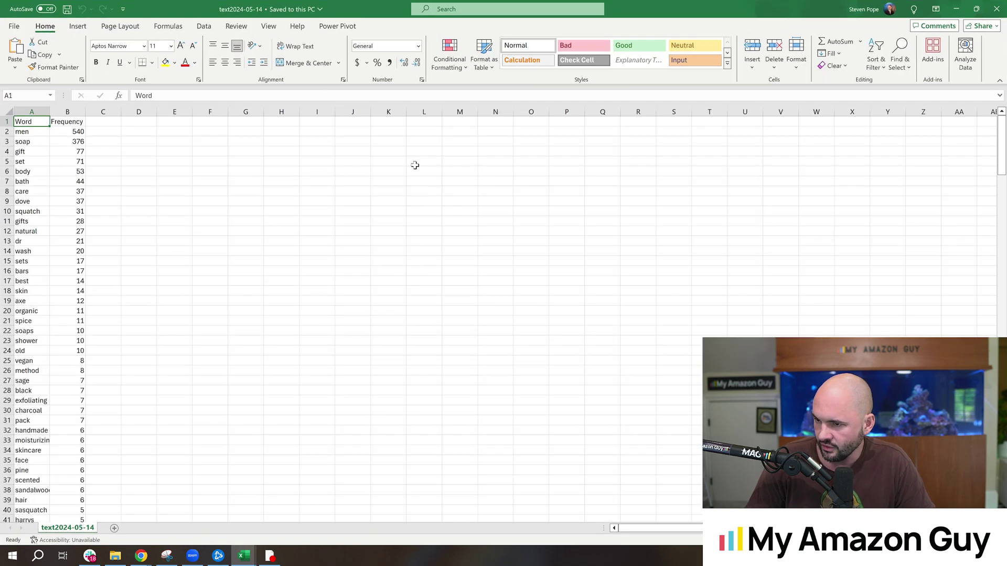
# - Copy the words in A2:A50, from men down to cleaner, and return to the browser
pyautogui.click(29, 106)
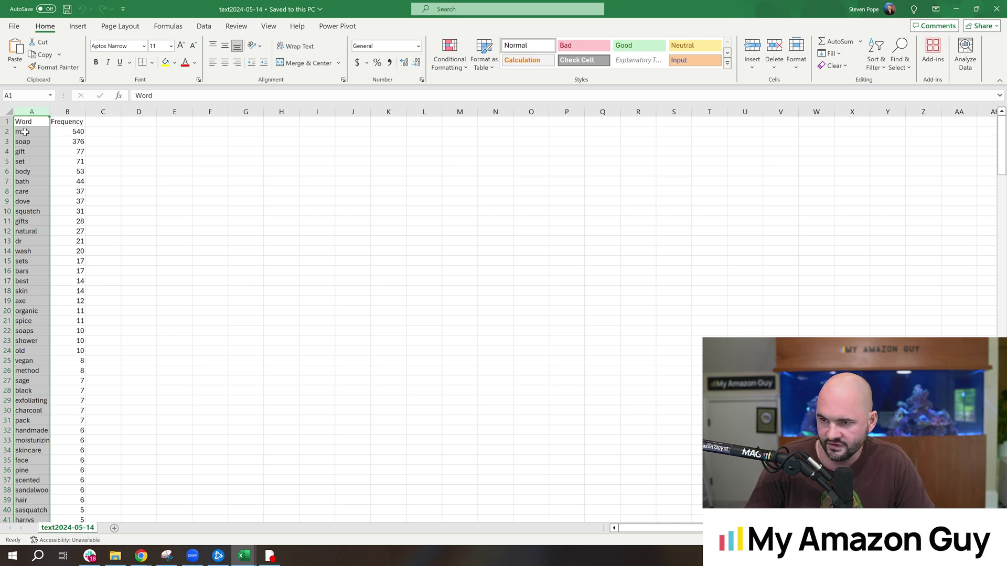
pyautogui.click(23, 132)
pyautogui.scroll(-5, 78, 304)
pyautogui.scroll(-3, 69, 312)
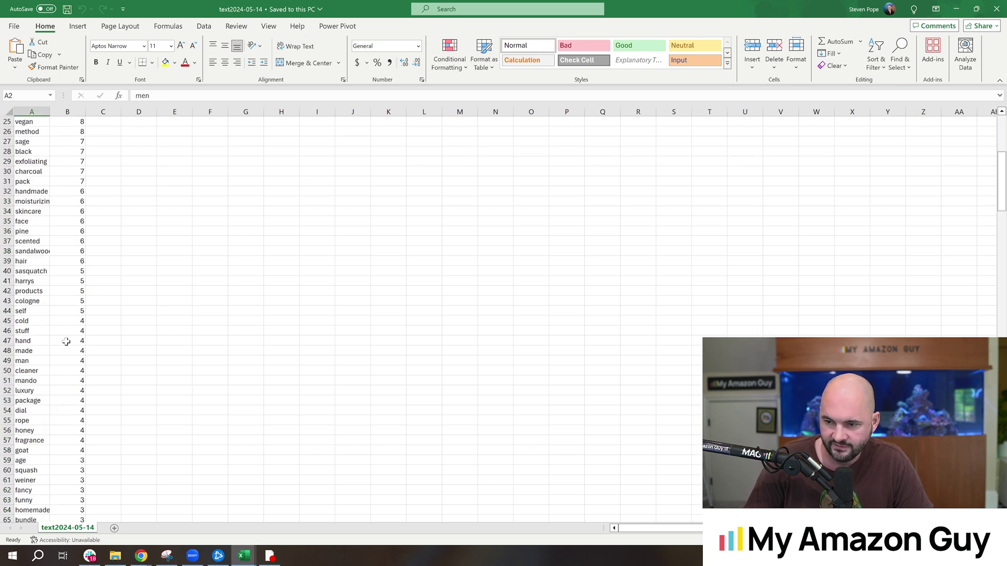
pyautogui.keyDown('shift'); pyautogui.click(26, 361); pyautogui.keyUp('shift')
pyautogui.click(57, 372)
pyautogui.press('Escape')
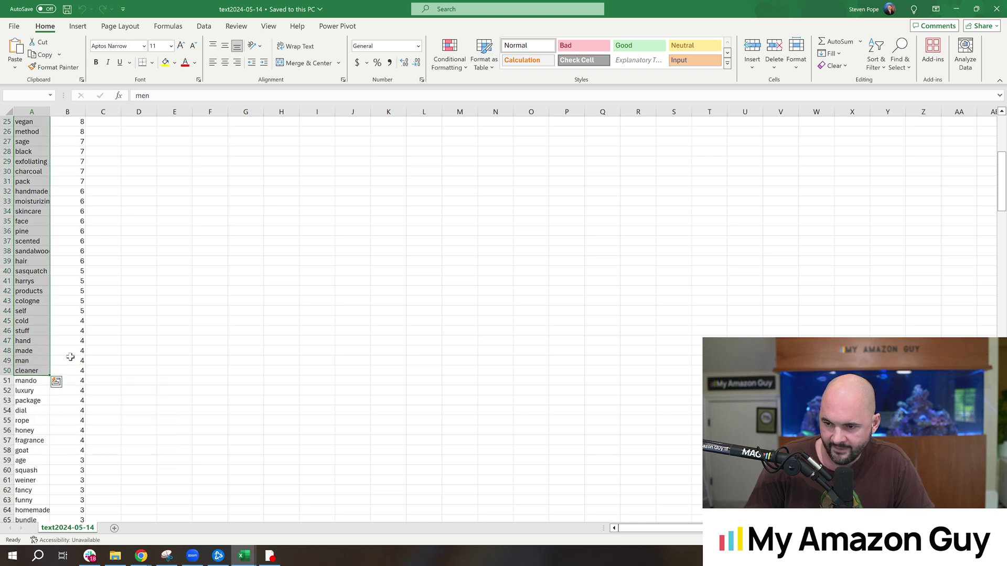
pyautogui.hotkey('ctrl', 'c')
pyautogui.hotkey('alt', 'Tab')
# - Paste the 49 words into Misspellinator, prepare and select all, and run Find Misspellings
pyautogui.click(182, 11)
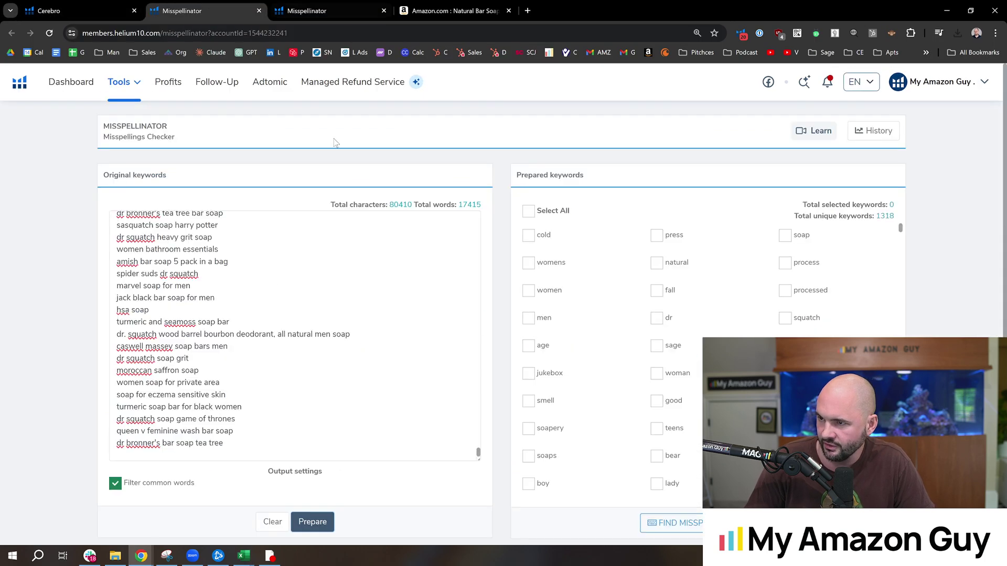
pyautogui.hotkey('ctrl', 'a')
pyautogui.hotkey('ctrl', 'v')
pyautogui.click(313, 522)
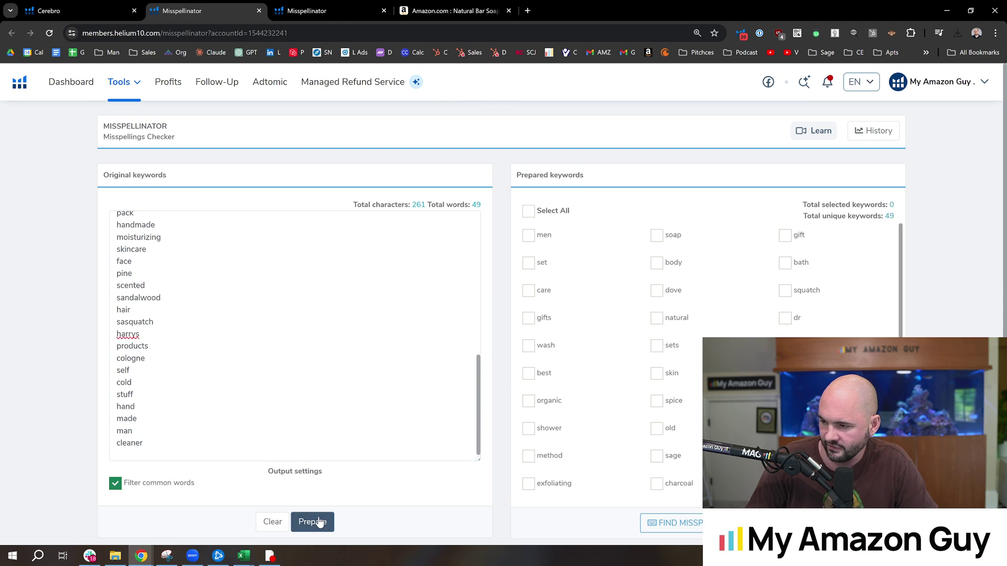
pyautogui.scroll(-3, 603, 384)
pyautogui.scroll(-1, 529, 241)
pyautogui.click(528, 211)
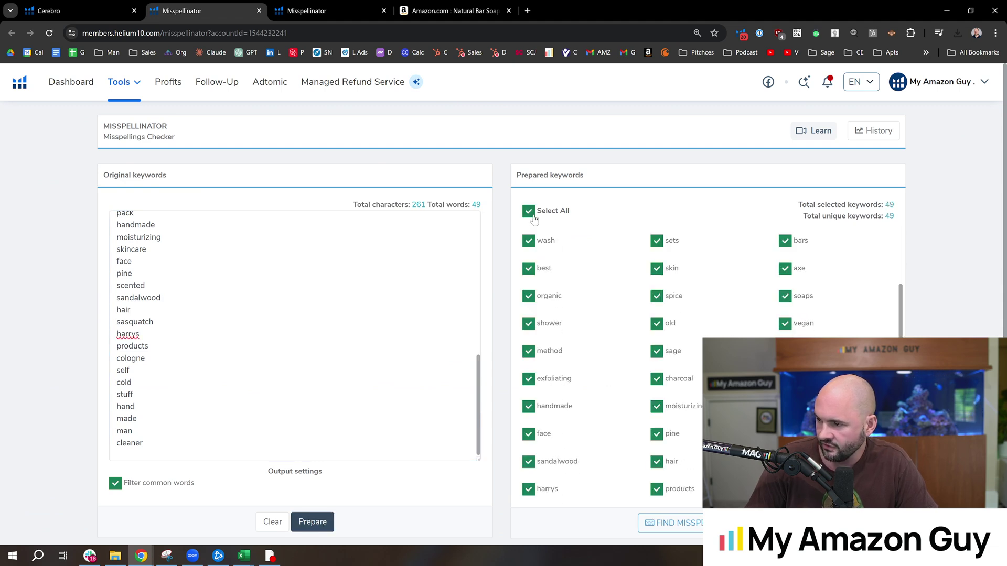
pyautogui.click(672, 523)
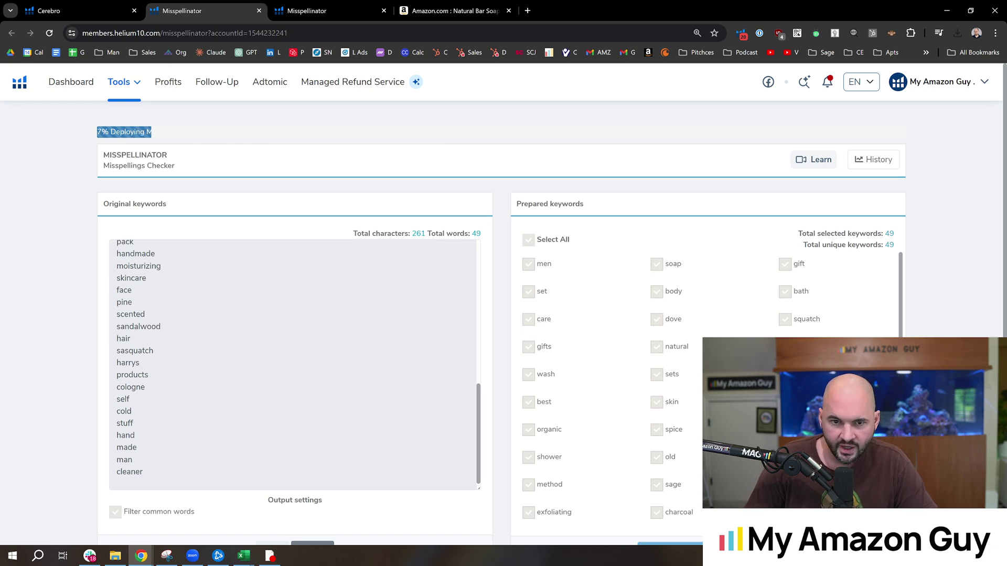
pyautogui.hotkey('ctrl', 'Tab')
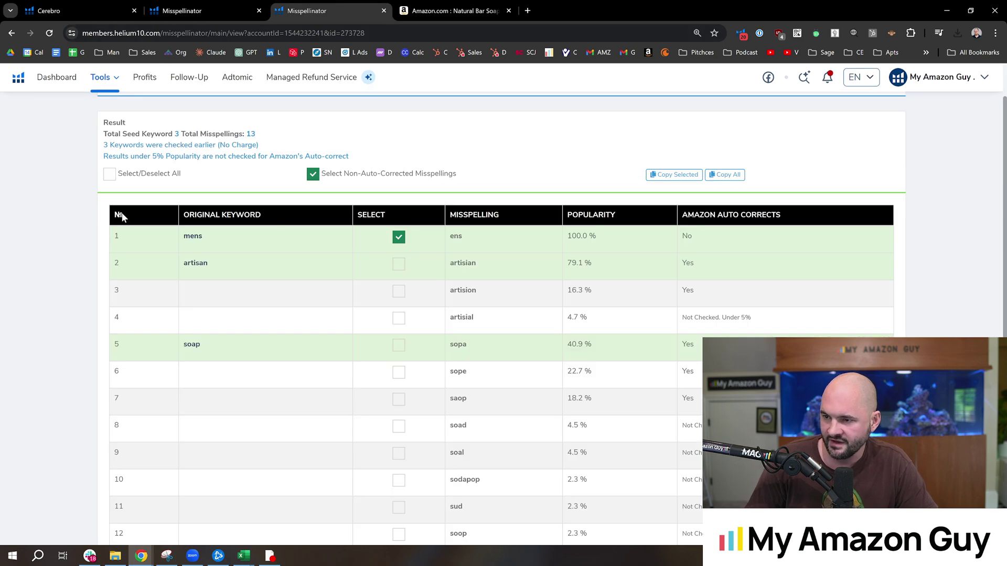
# - Review the results and Amazon page, then dismiss the Finished notice on the second Misspellinator tab
pyautogui.scroll(1, 136, 229)
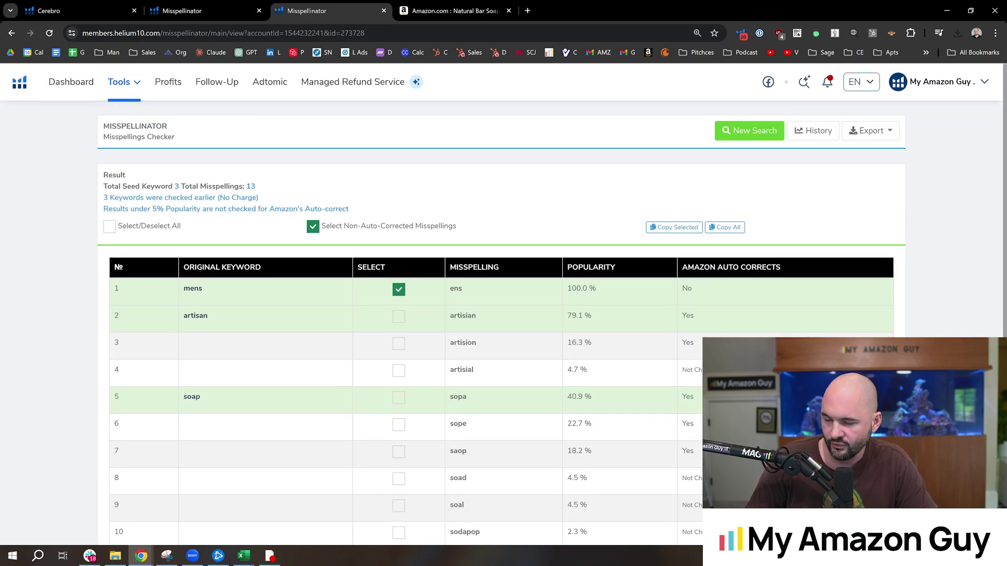
pyautogui.scroll(-2, 388, 291)
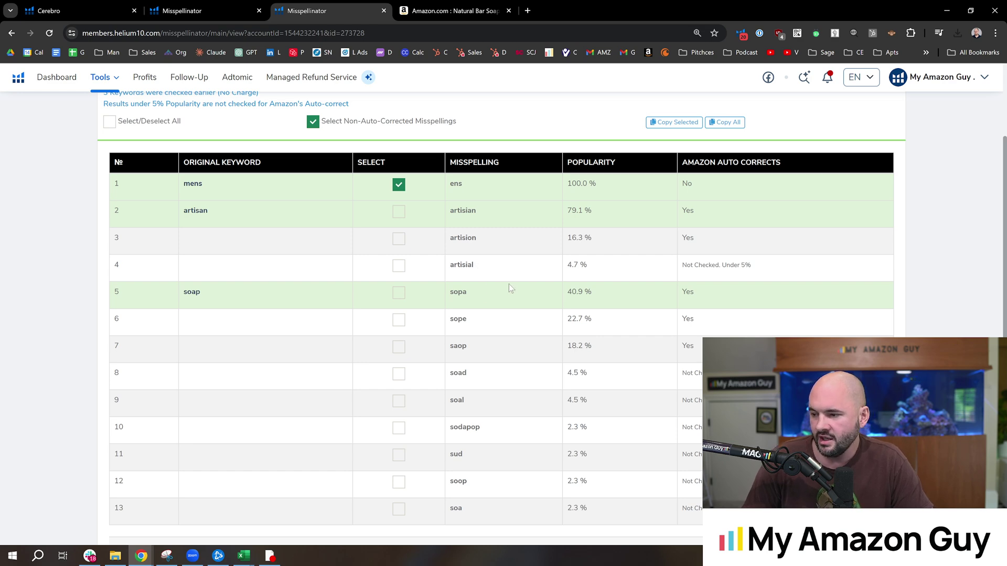
pyautogui.click(433, 7)
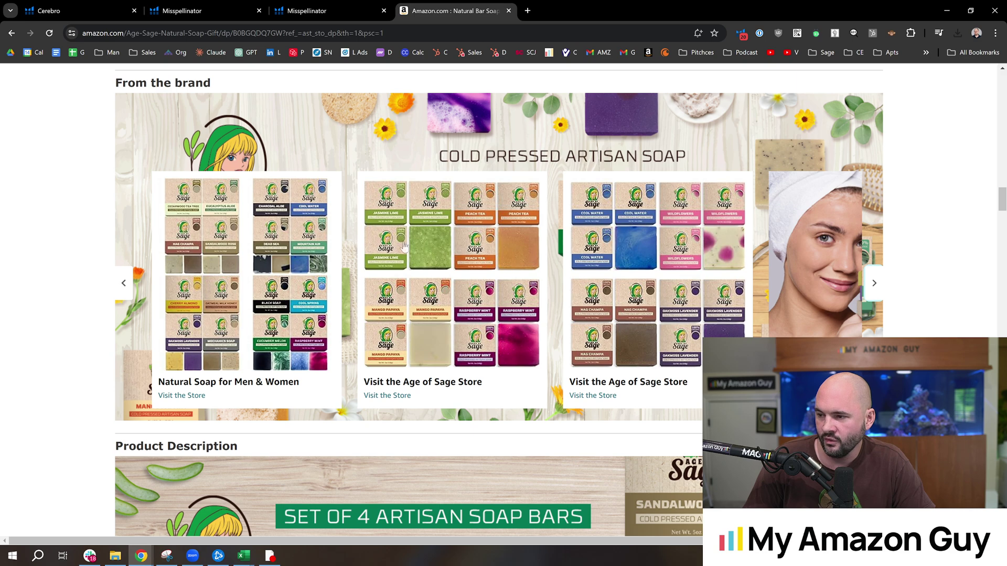
pyautogui.click(371, 8)
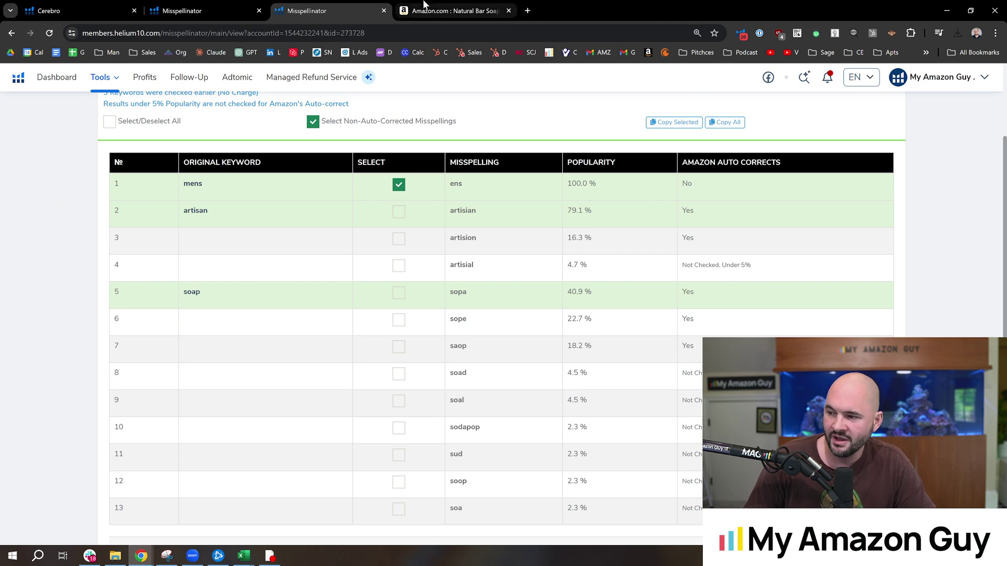
pyautogui.moveTo(424, 5)
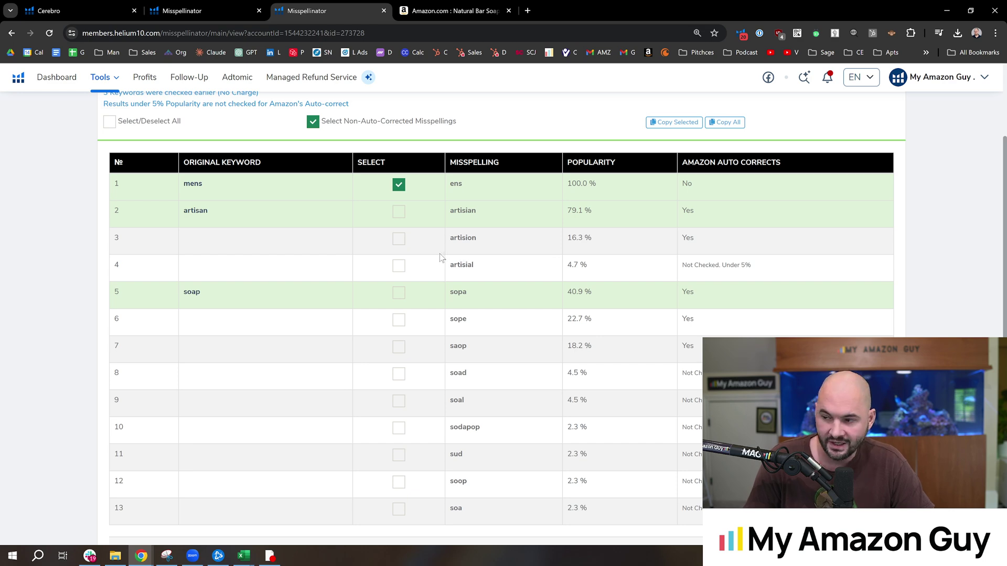
pyautogui.click(399, 265)
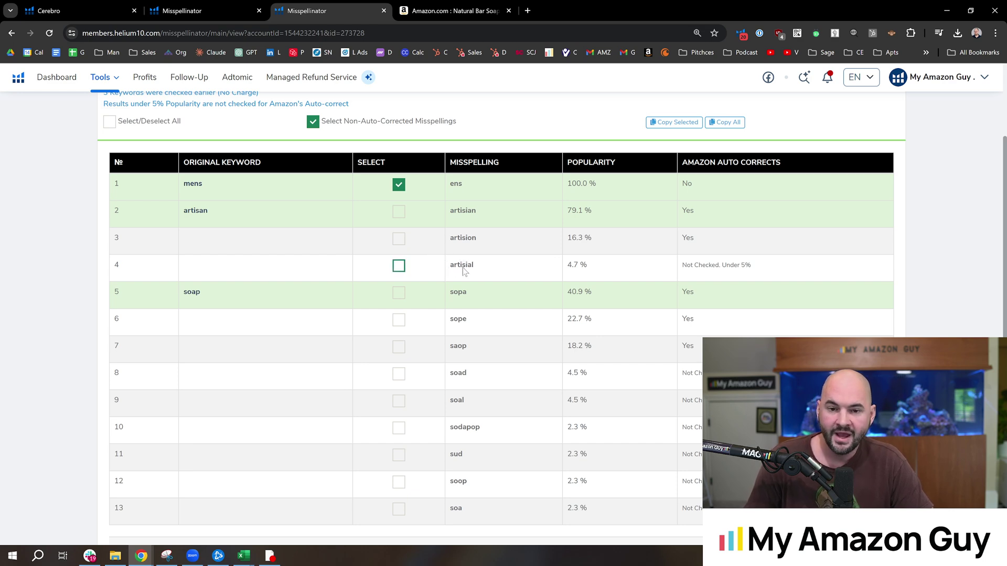
pyautogui.click(463, 277)
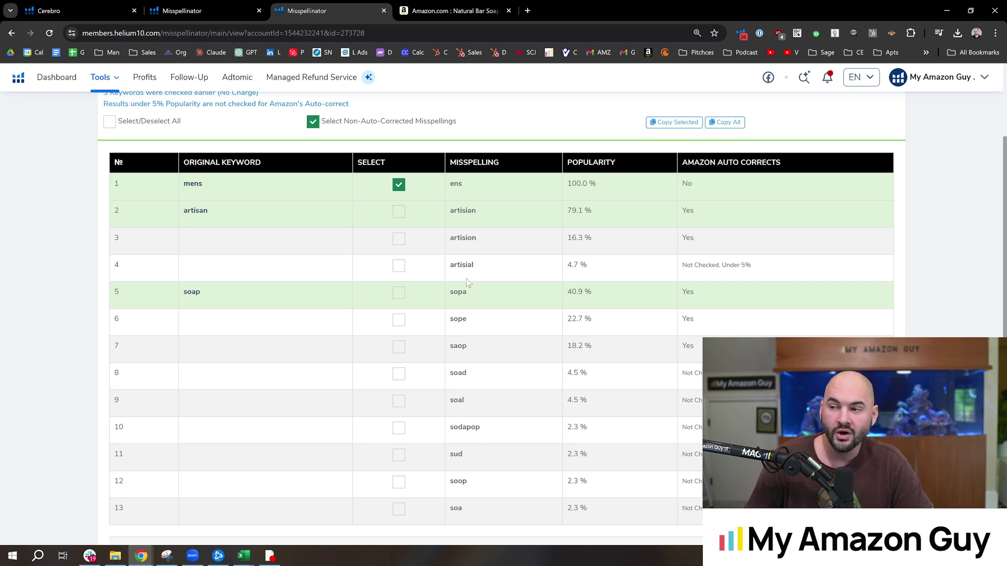
pyautogui.hotkey('ctrl', 'pageup')
pyautogui.click(475, 359)
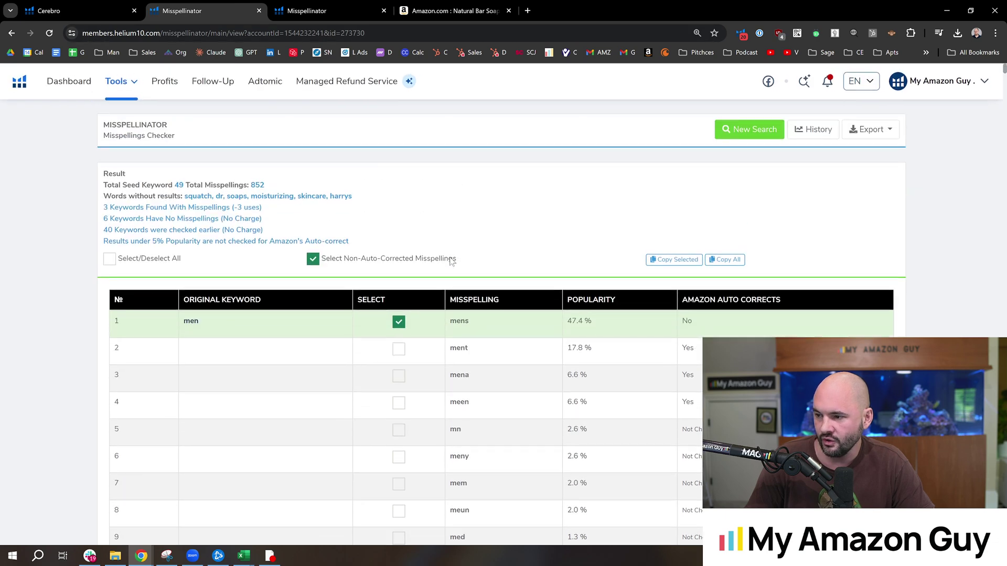
# - Scroll through the results, highlighting the 852 total, the no-result keywords and 'moisturizing'
pyautogui.scroll(-2, 553, 314)
pyautogui.scroll(3, 556, 291)
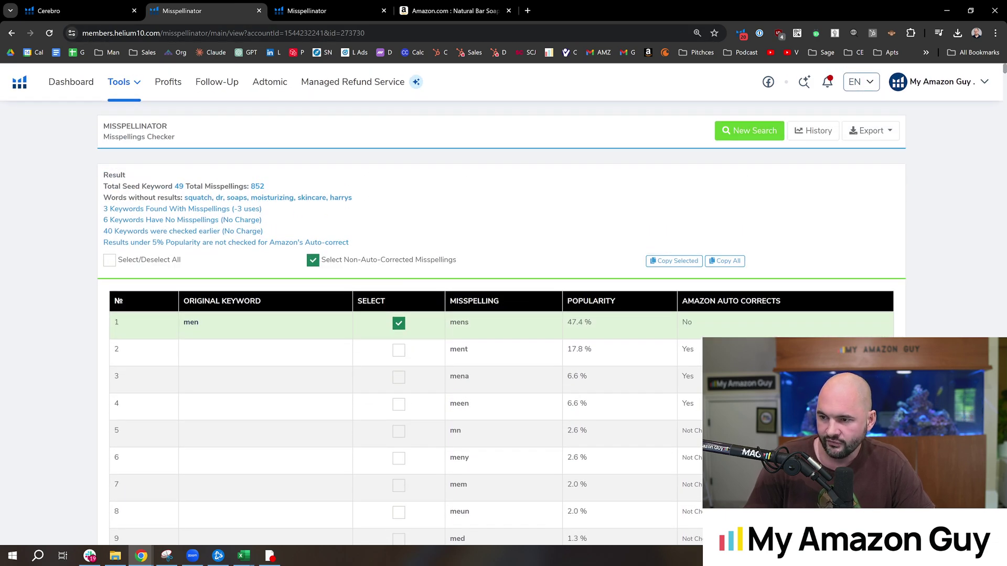
pyautogui.moveTo(272, 191); pyautogui.dragTo(251, 188)
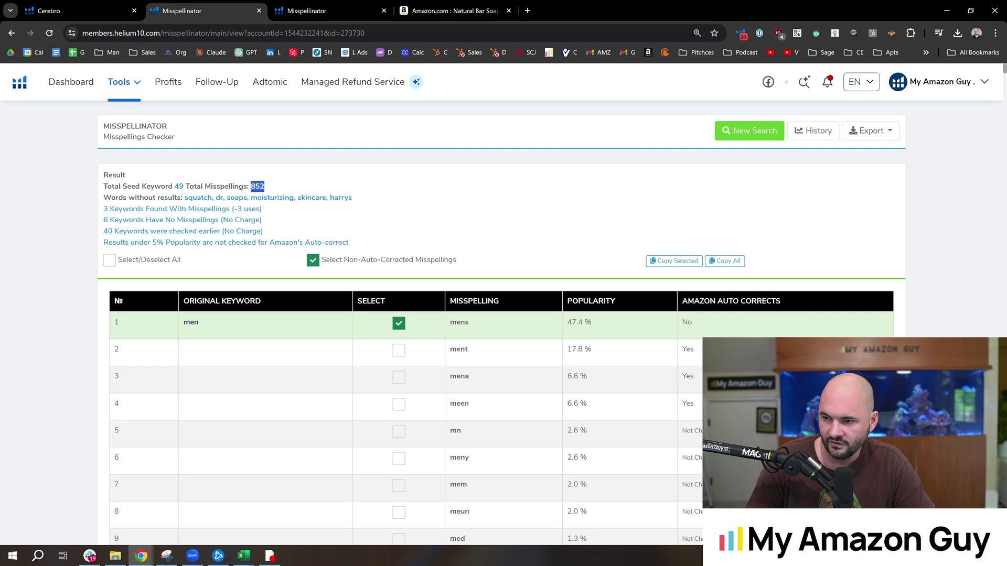
pyautogui.moveTo(188, 198); pyautogui.dragTo(231, 198)
pyautogui.click(376, 202)
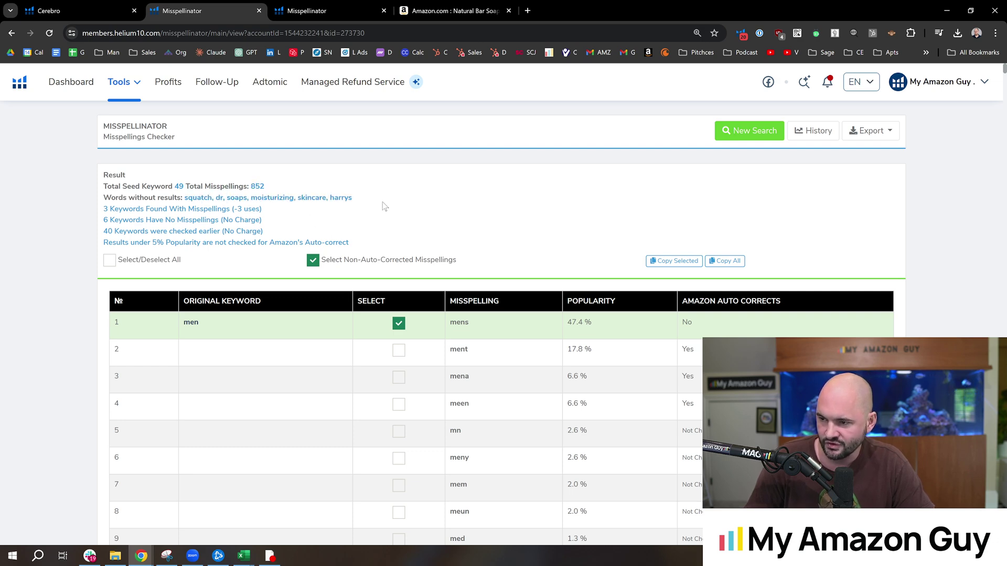
pyautogui.doubleClick(272, 198)
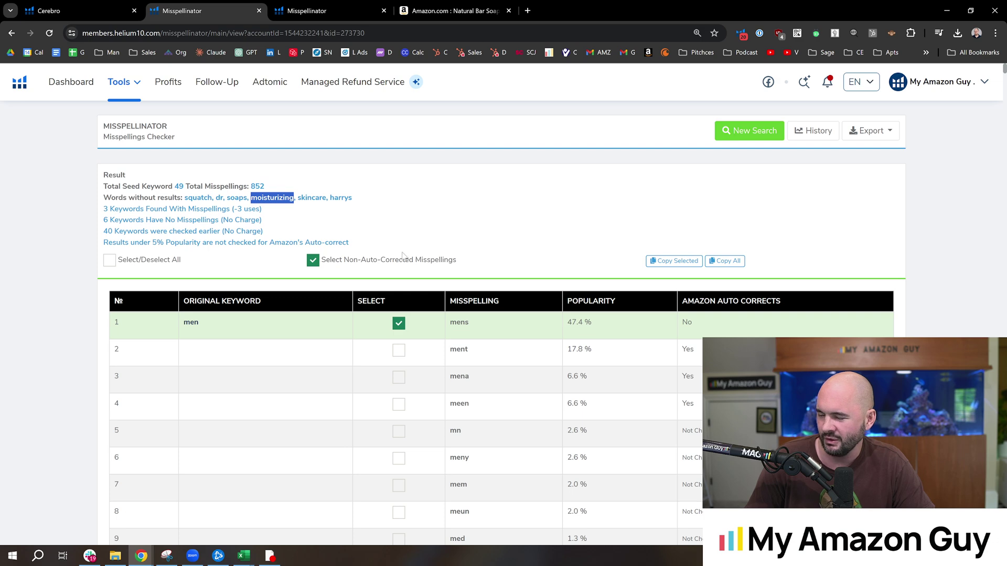
pyautogui.scroll(-2, 402, 256)
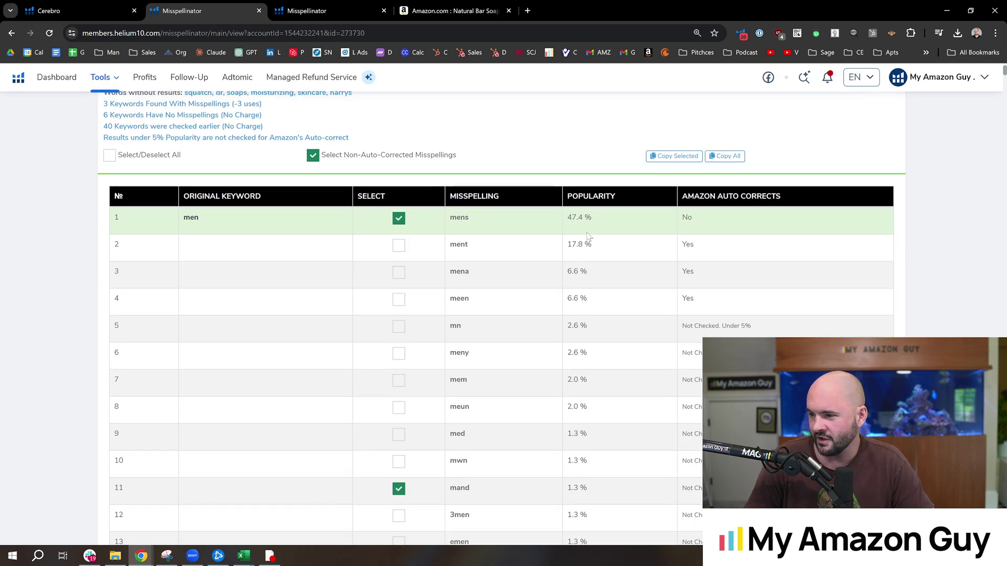
pyautogui.scroll(-2, 555, 278)
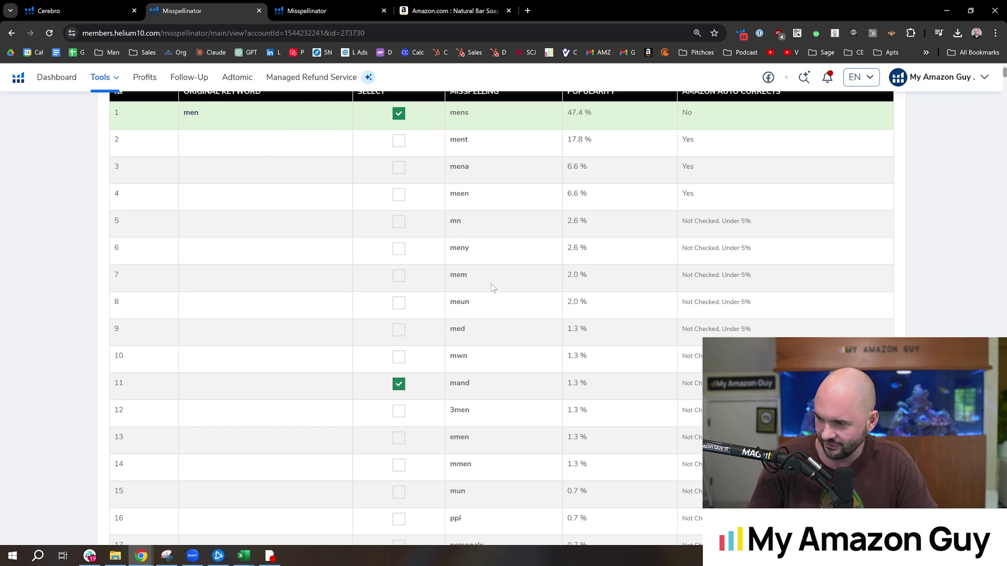
pyautogui.scroll(1, 483, 300)
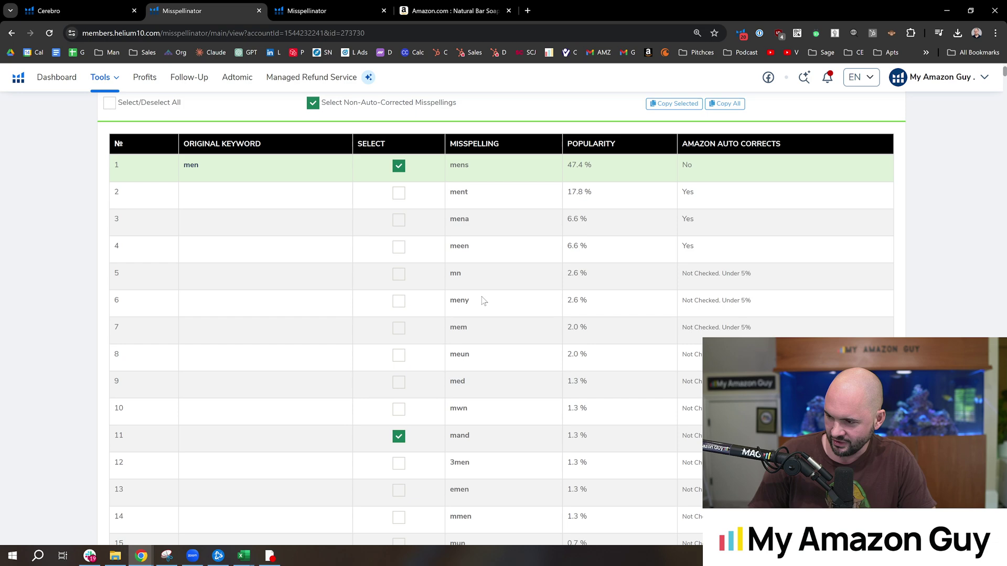
pyautogui.scroll(-5, 484, 319)
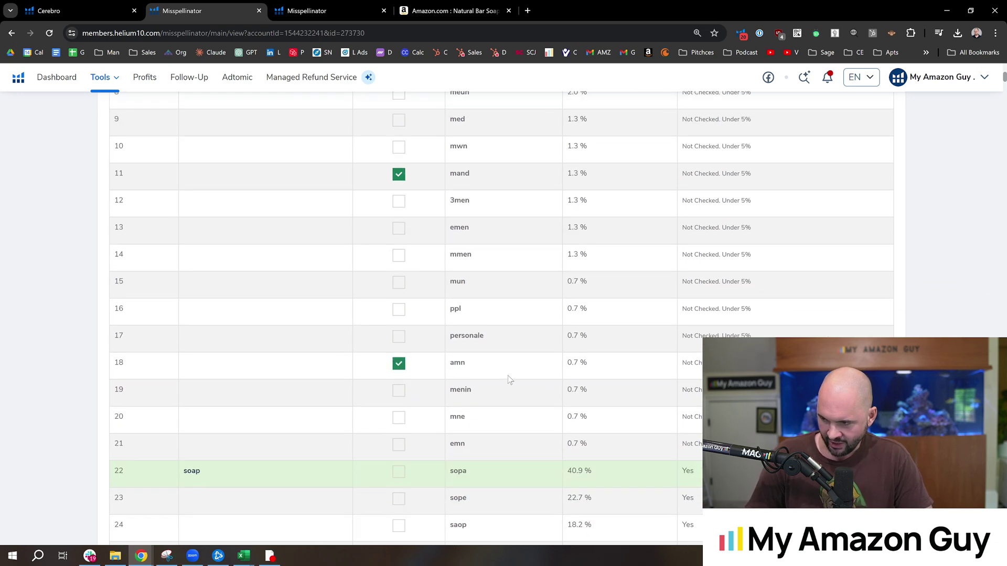
pyautogui.scroll(-6, 662, 316)
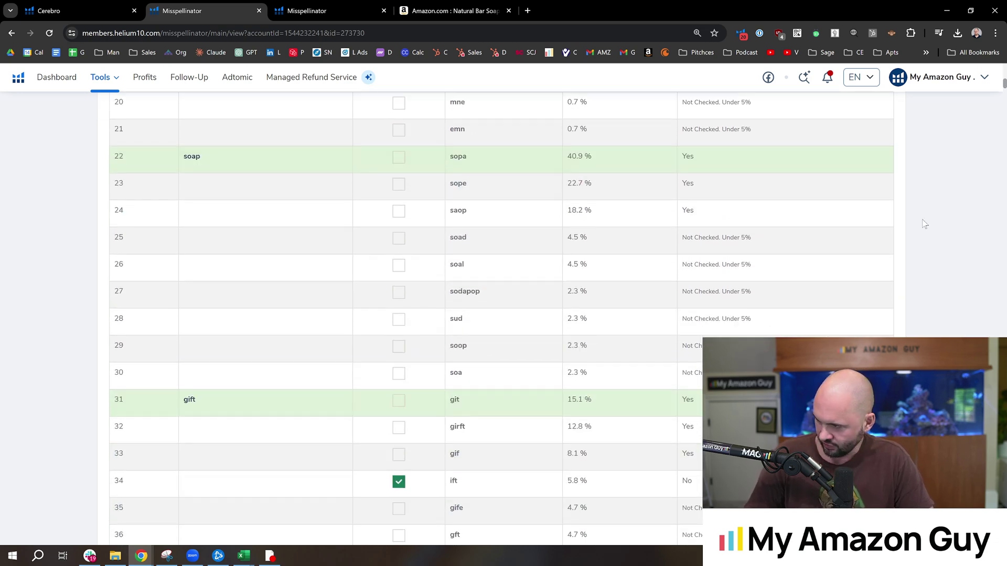
pyautogui.scroll(-4, 1000, 87)
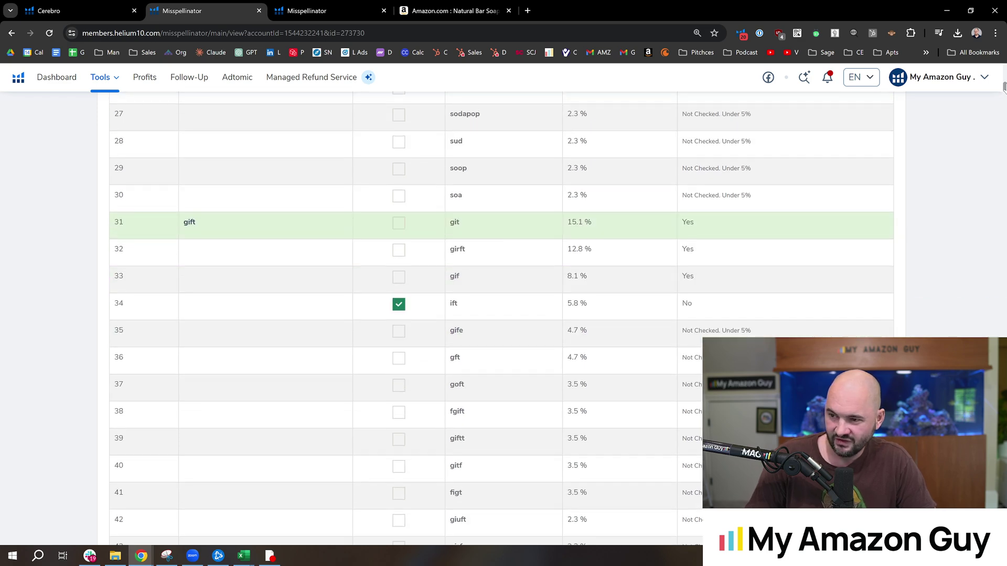
pyautogui.scroll(-14, 1001, 87)
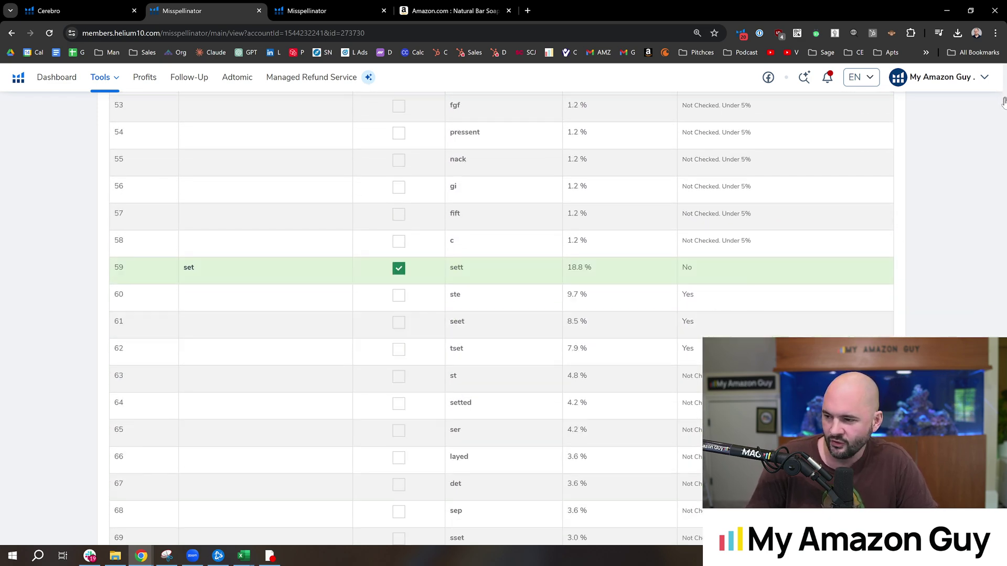
pyautogui.scroll(-20, 1001, 104)
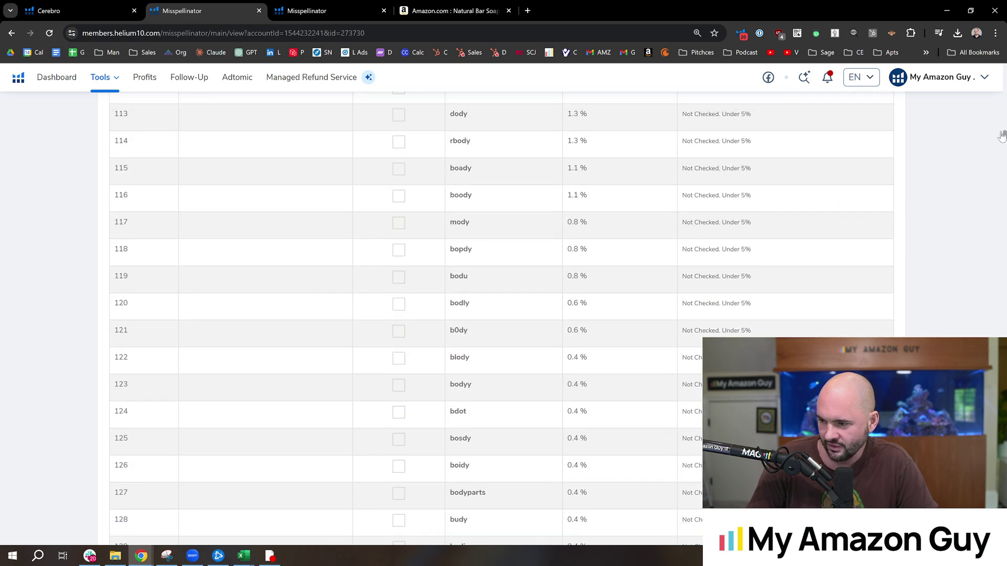
pyautogui.scroll(20, 1004, 110)
pyautogui.moveTo(1003, 110); pyautogui.dragTo(1004, 68)
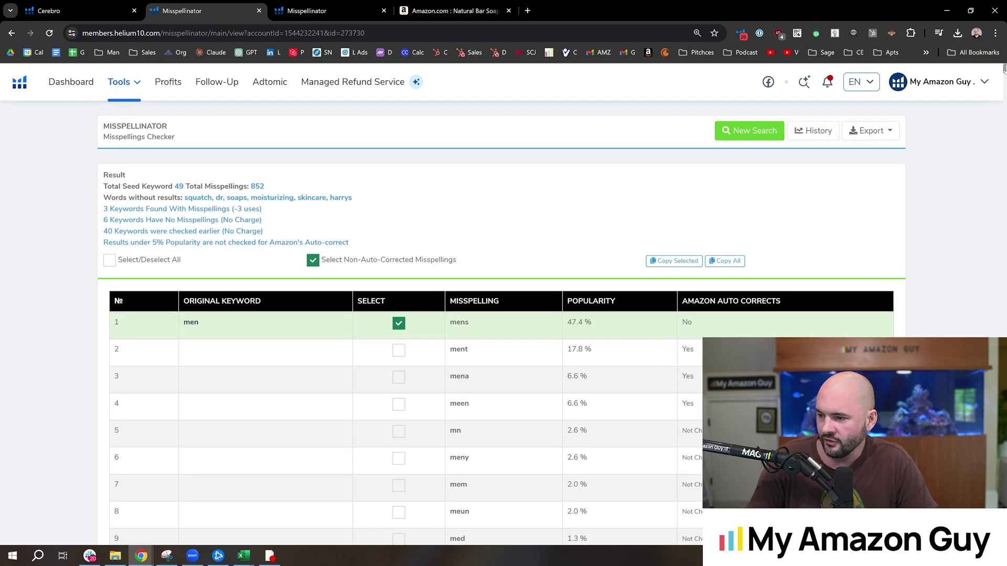
pyautogui.scroll(-2, 1004, 70)
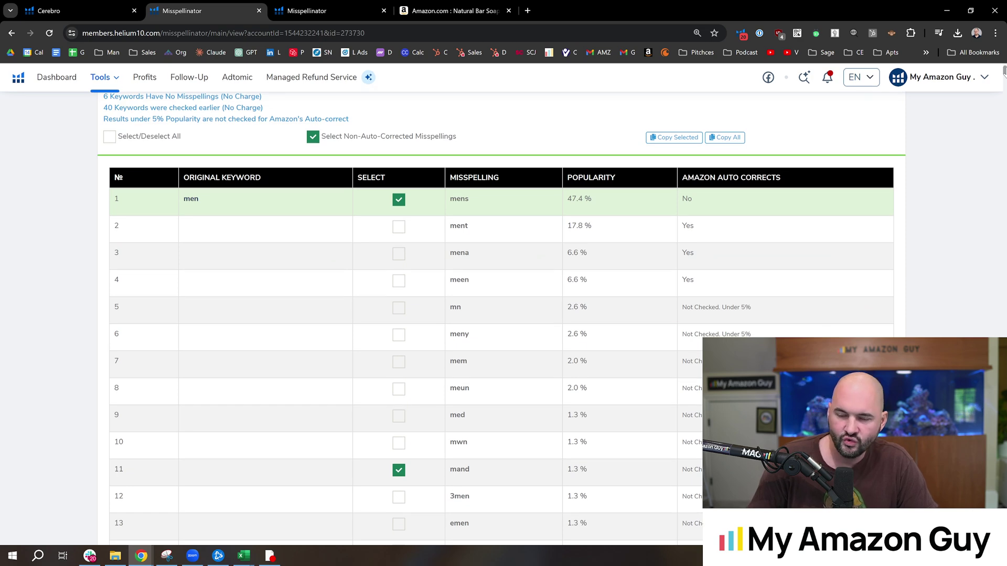
pyautogui.scroll(-1, 1004, 71)
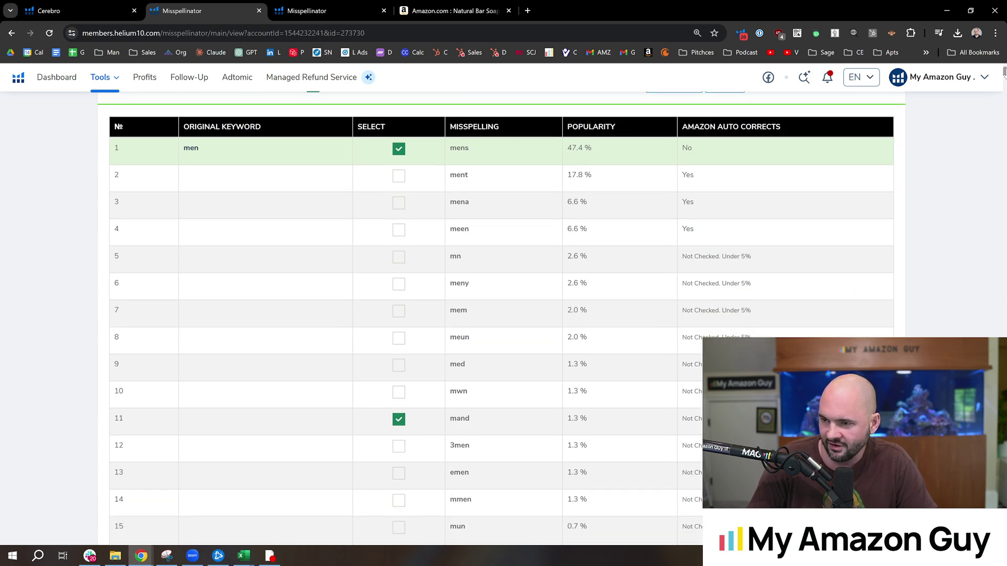
pyautogui.scroll(3, 493, 199)
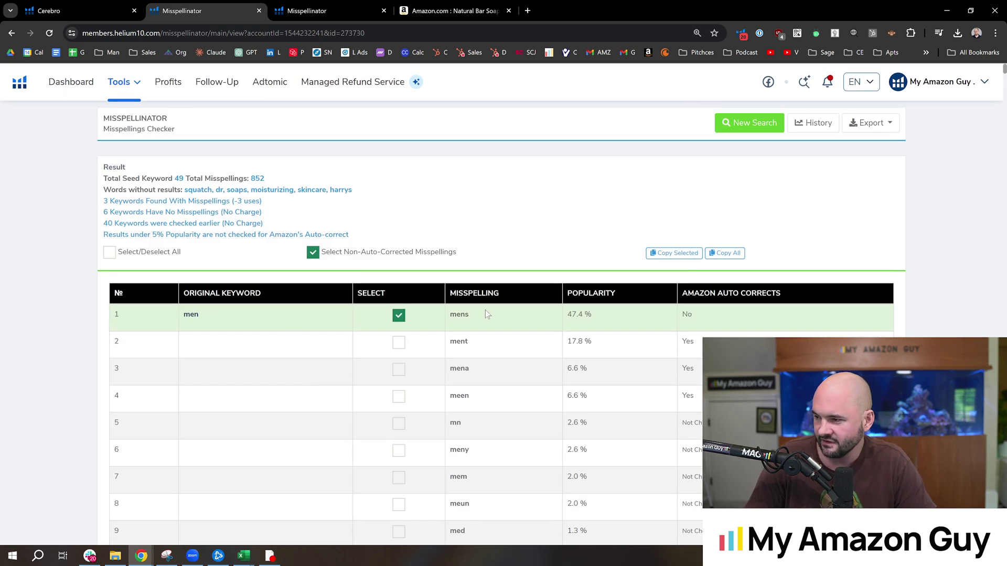
pyautogui.scroll(-10, 997, 117)
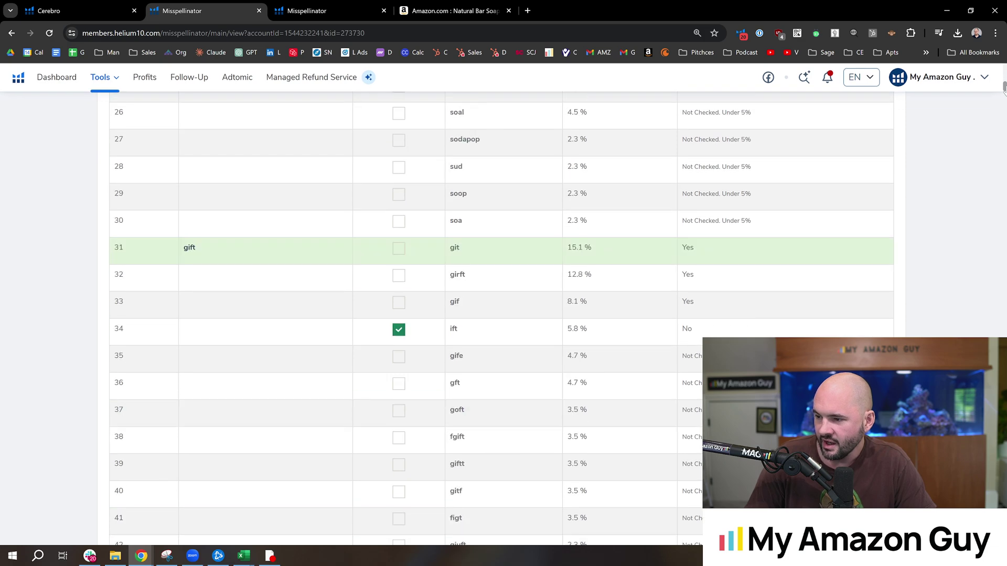
pyautogui.scroll(10, 1002, 78)
pyautogui.scroll(-1, 1003, 73)
pyautogui.scroll(1, 1002, 74)
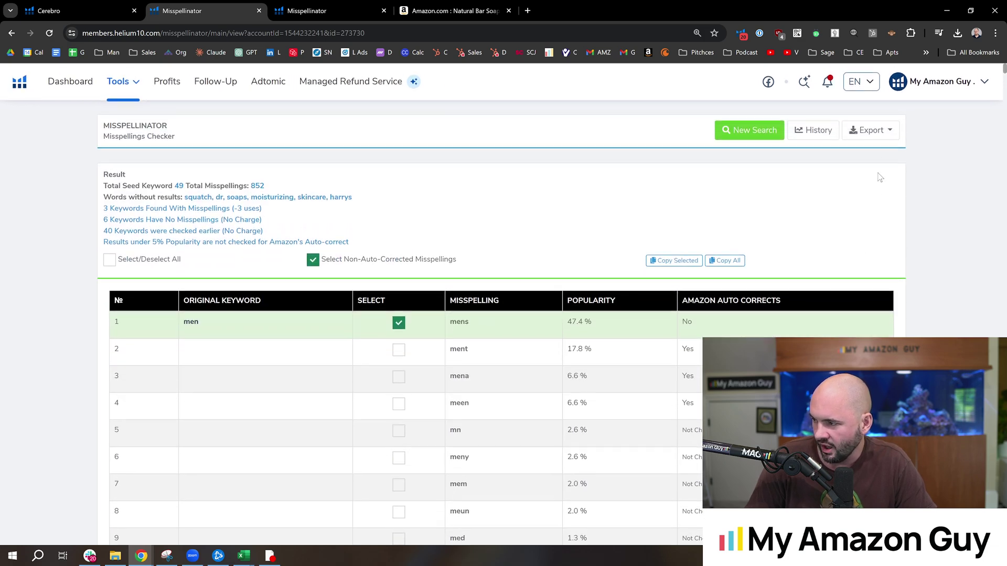
# - Show the Export formats To Frankenstein, CSV and Excel, scrolling over the results table
pyautogui.click(870, 131)
pyautogui.scroll(-13, 878, 141)
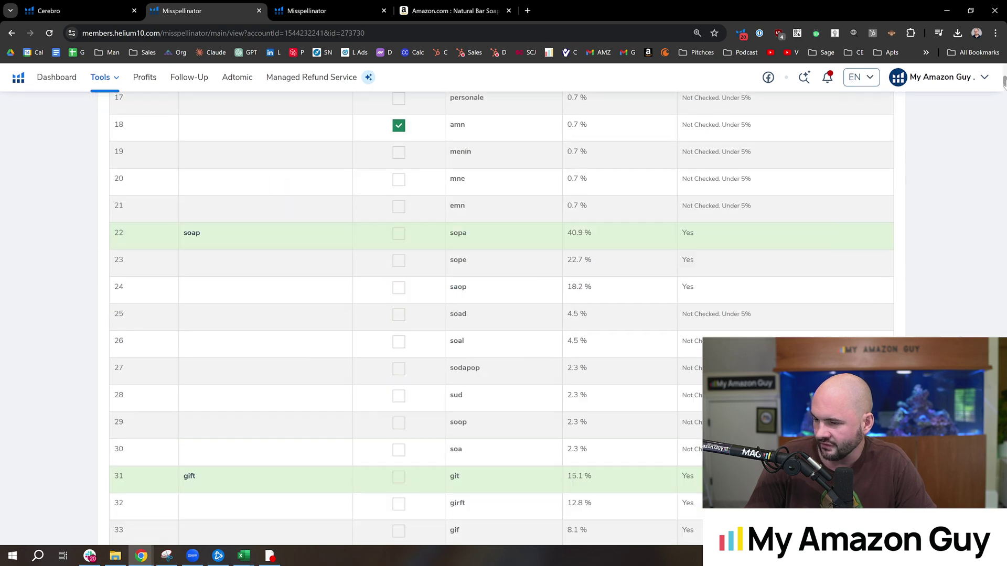
pyautogui.scroll(11, 878, 140)
pyautogui.scroll(2, 502, 263)
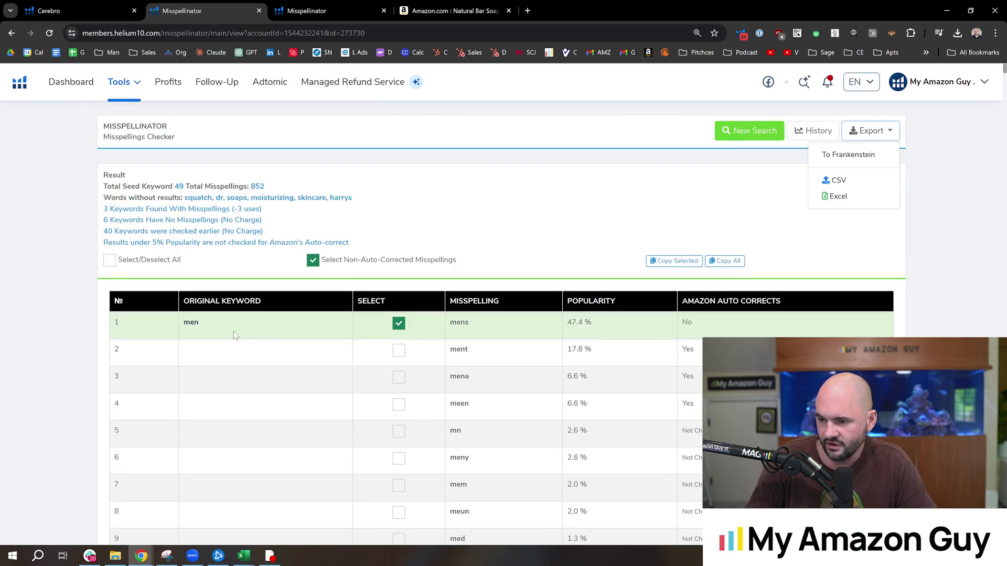
pyautogui.scroll(-12, 234, 331)
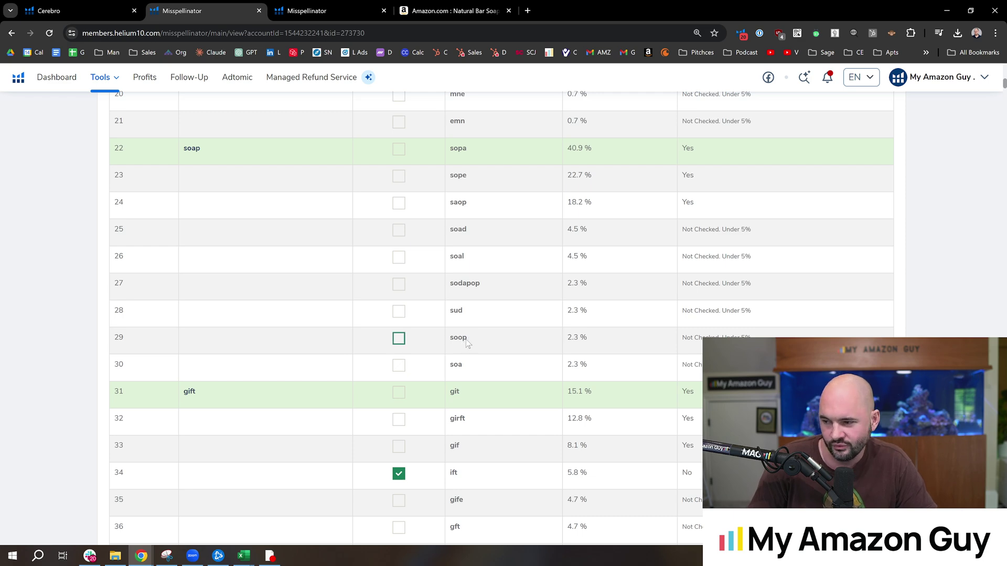
pyautogui.scroll(-6, 469, 339)
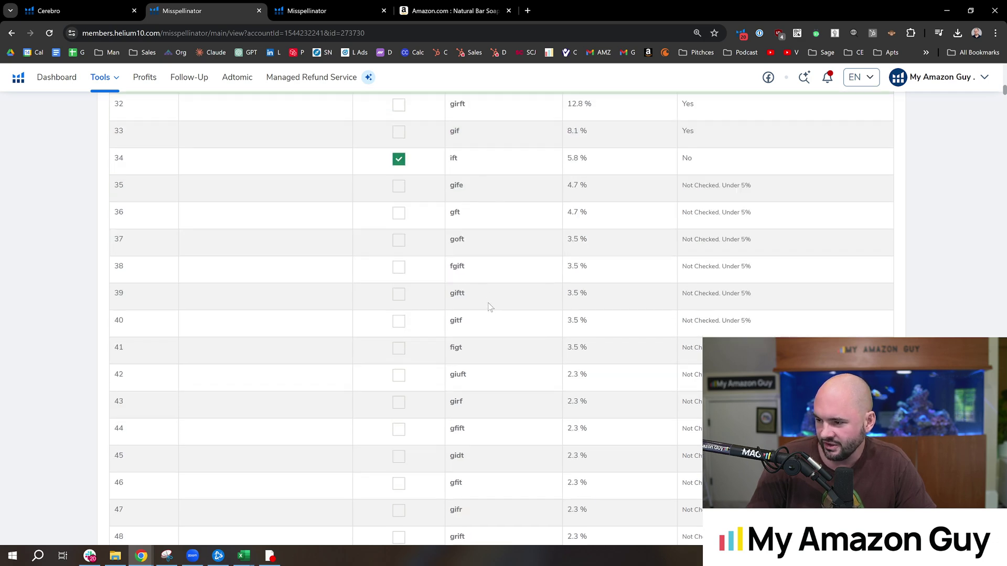
pyautogui.scroll(13, 489, 307)
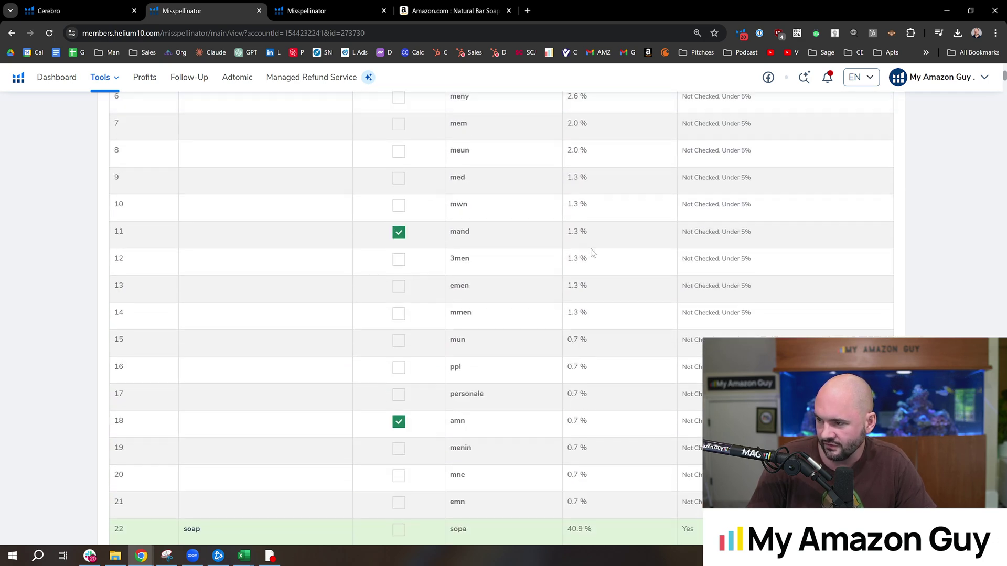
pyautogui.scroll(7, 593, 254)
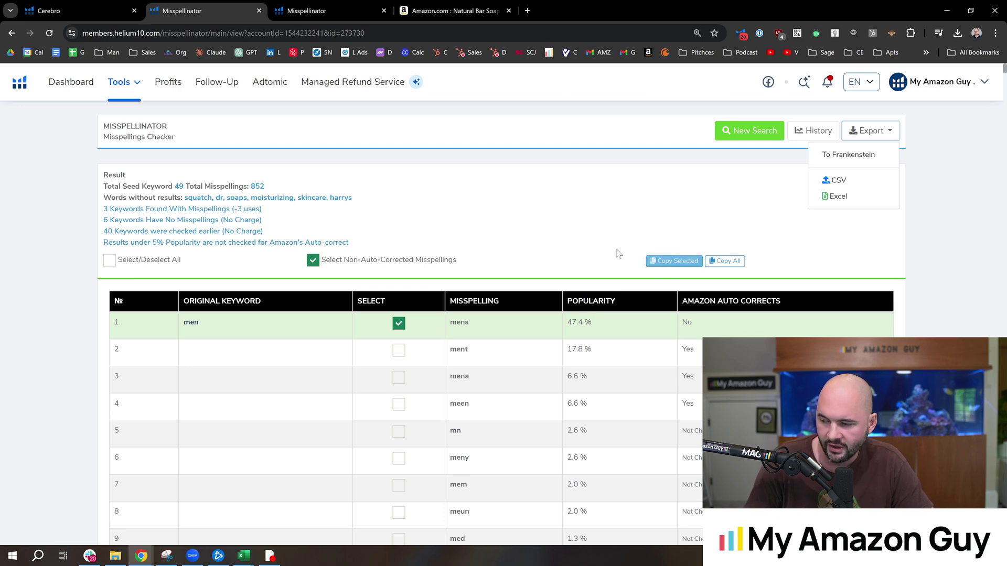
pyautogui.scroll(-3, 616, 251)
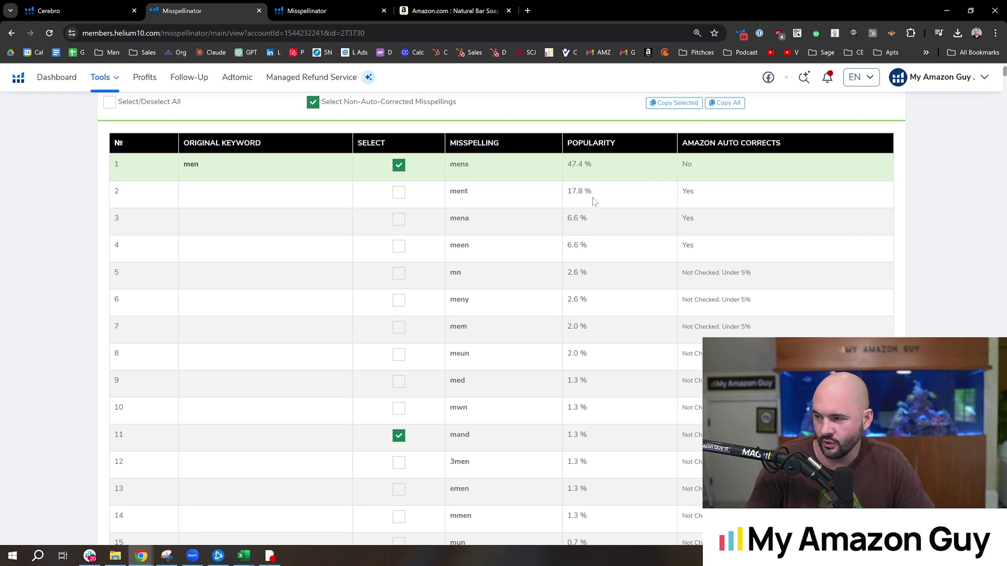
pyautogui.scroll(2, 595, 204)
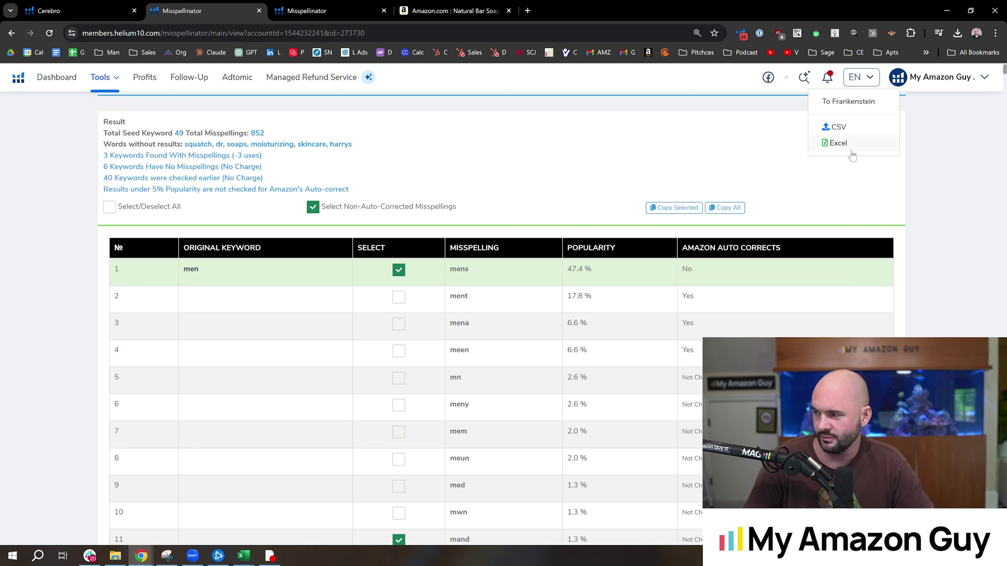
# - Export All Misspells as an Excel file and save it to Downloads
pyautogui.click(837, 144)
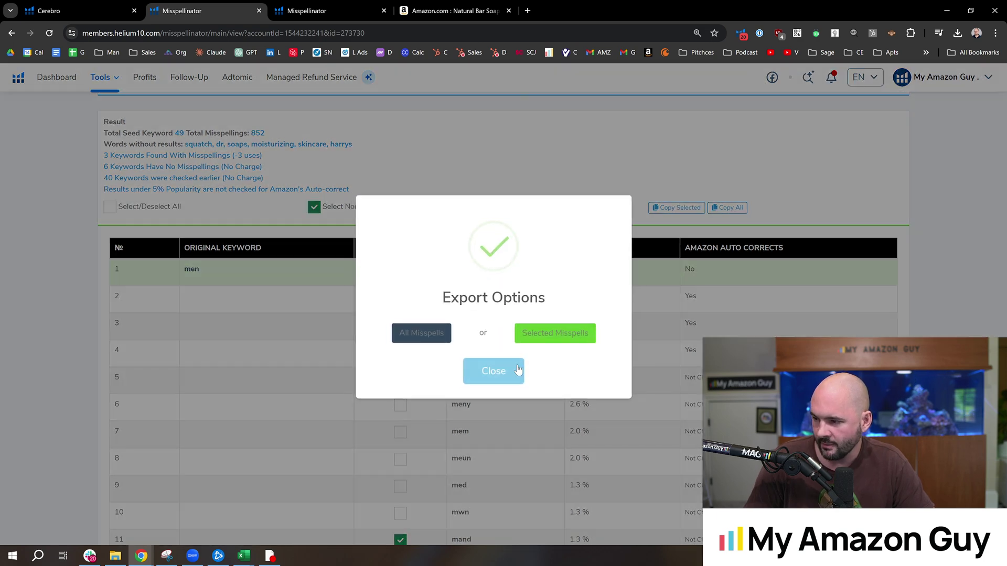
pyautogui.click(433, 336)
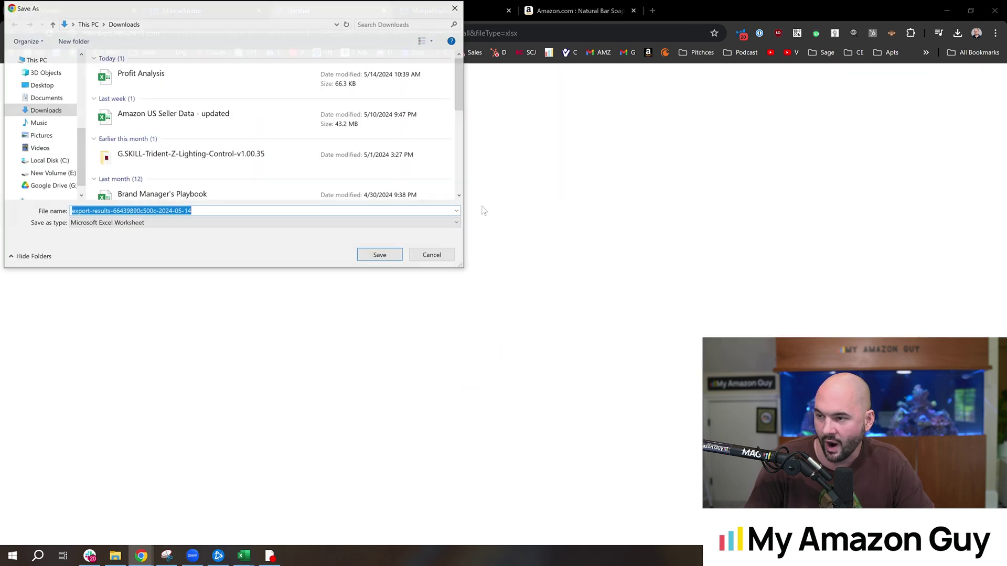
pyautogui.click(388, 260)
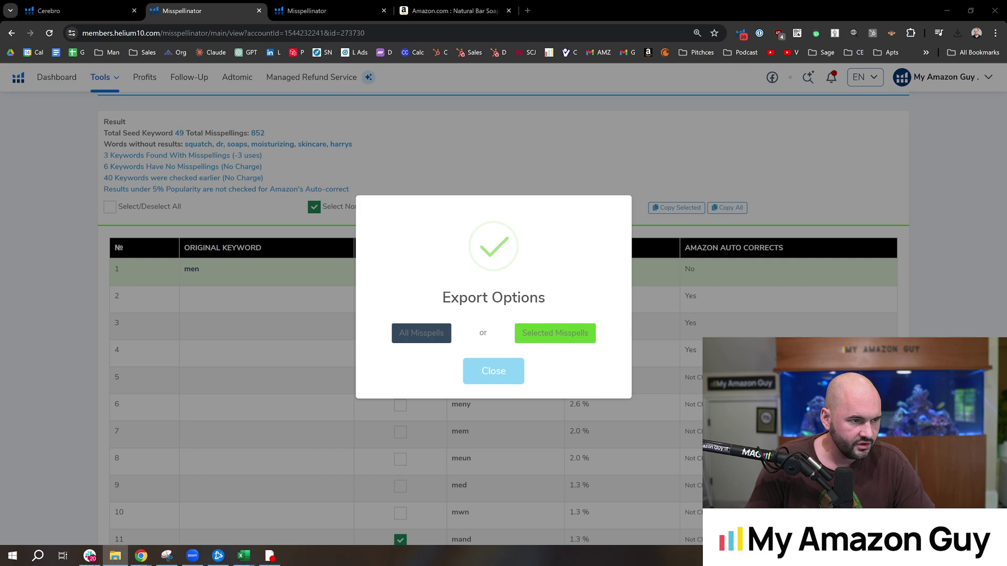
# - Maximize the export, enable editing and add filters to the row 1 headers
pyautogui.doubleClick(669, 128)
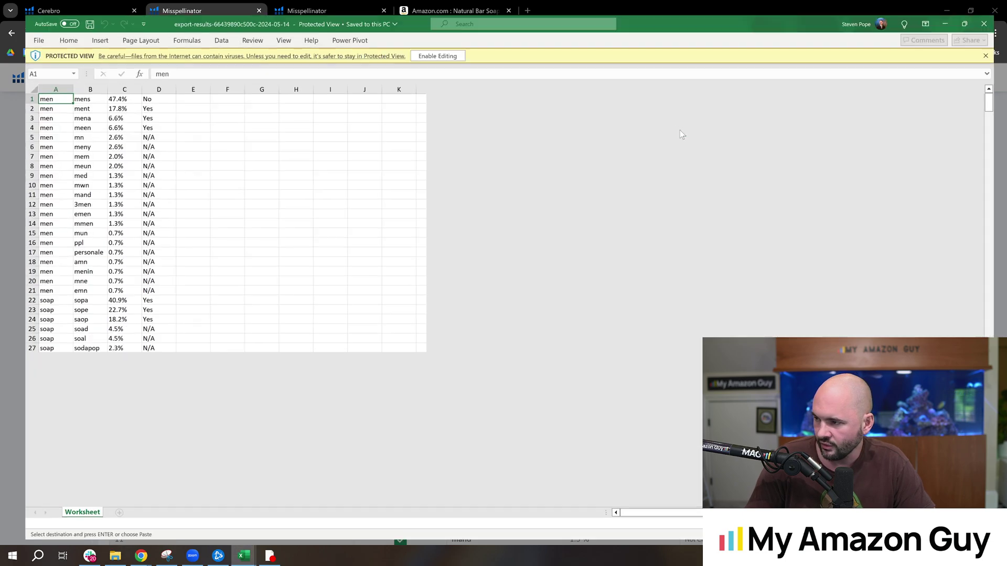
pyautogui.click(410, 45)
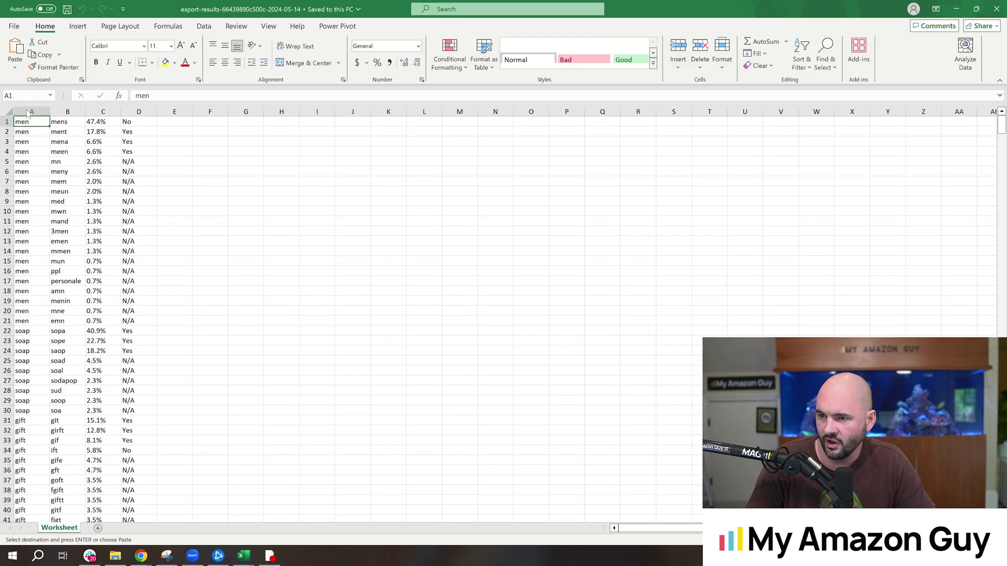
pyautogui.click(3, 121)
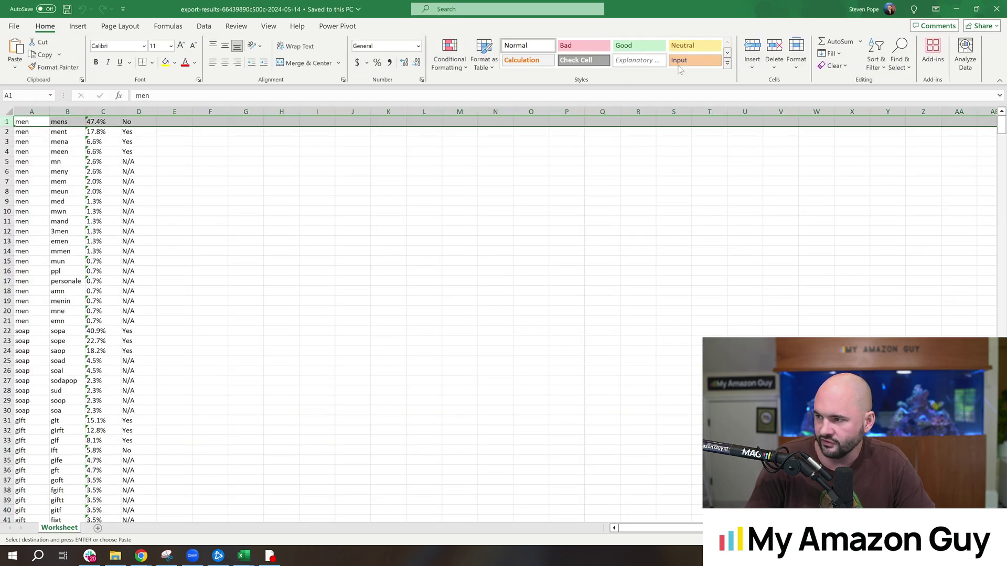
pyautogui.click(876, 62)
pyautogui.click(891, 129)
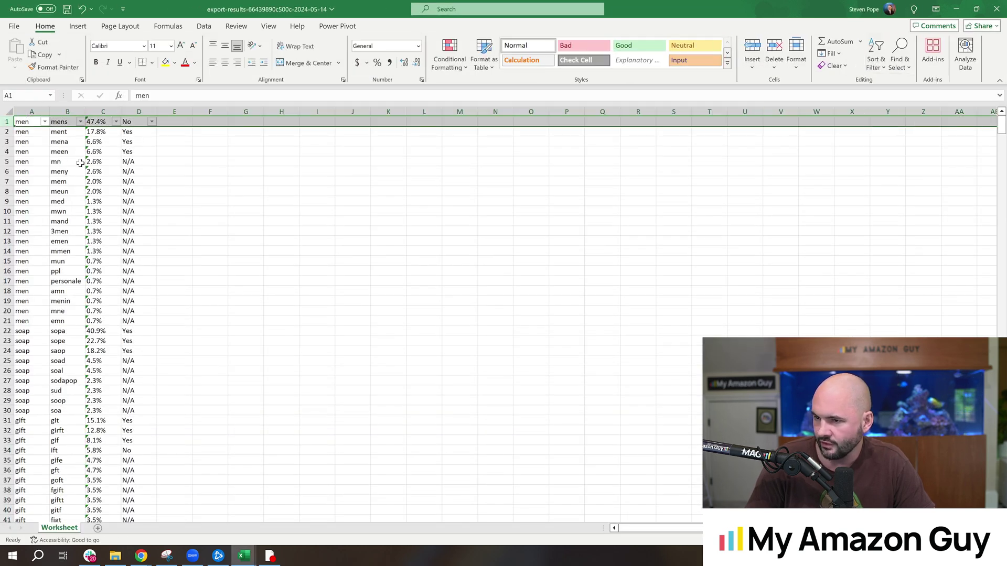
# - Sort column C popularity Z to A so the highest percentages come first
pyautogui.click(105, 112)
pyautogui.click(116, 122)
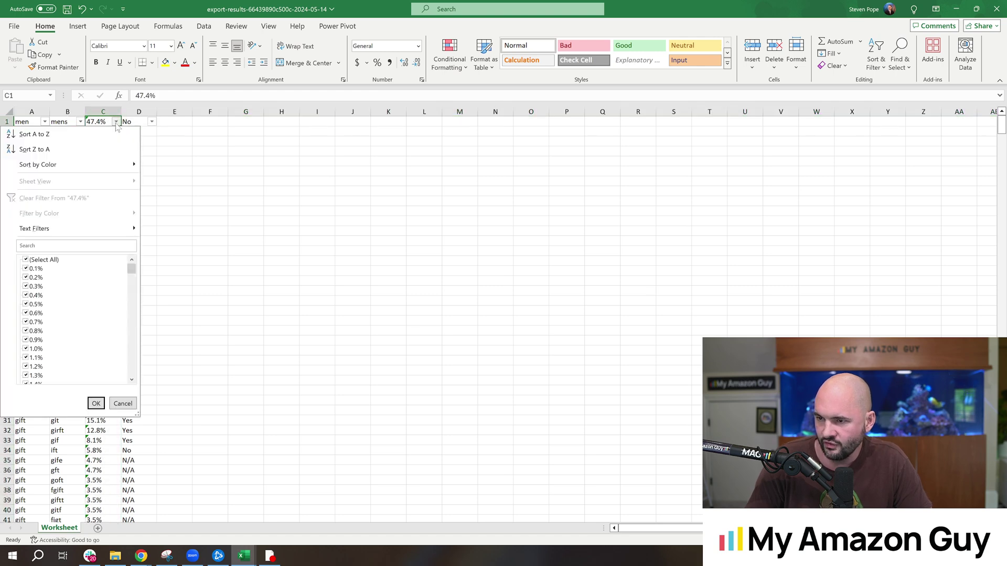
pyautogui.moveTo(44, 232)
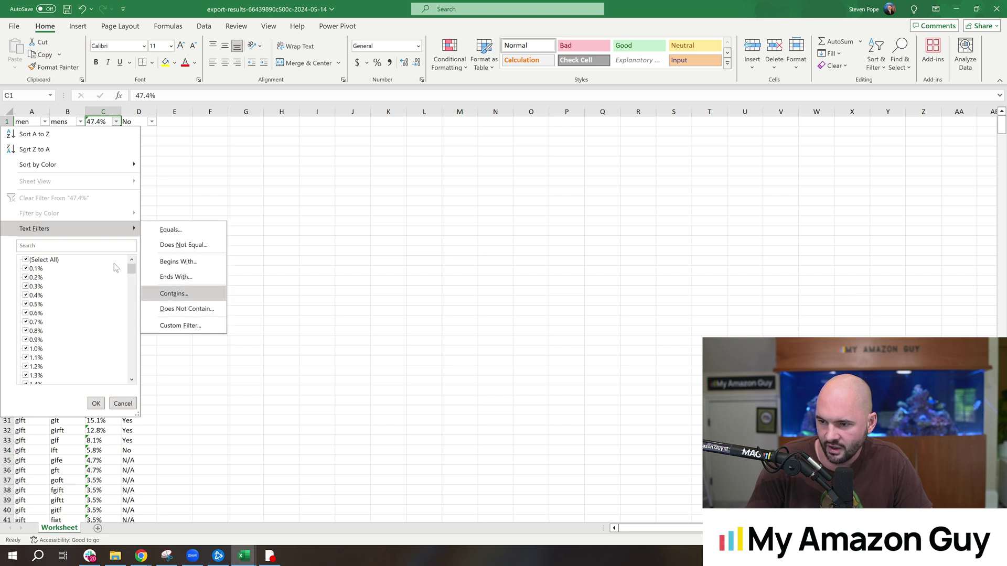
pyautogui.click(59, 152)
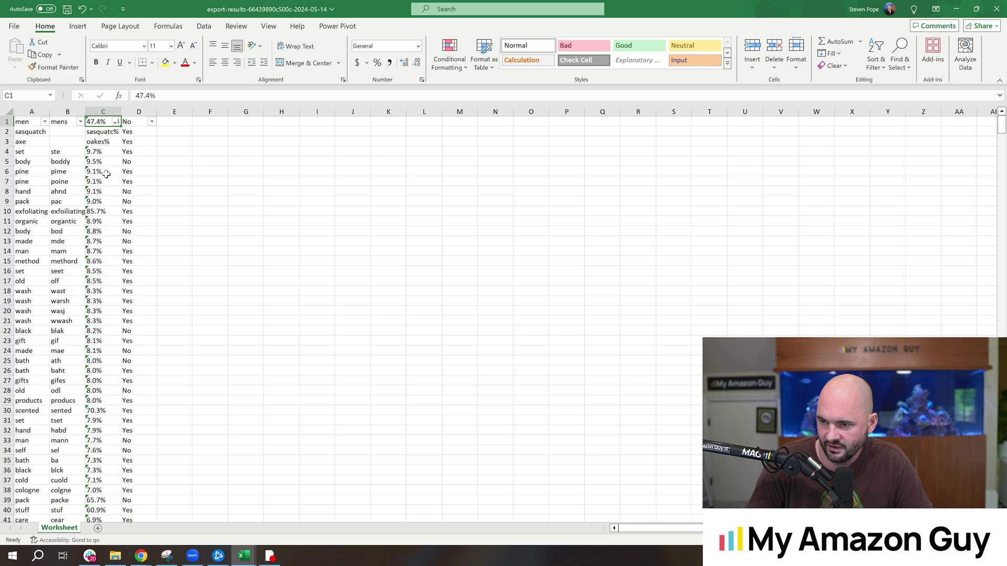
pyautogui.click(114, 121)
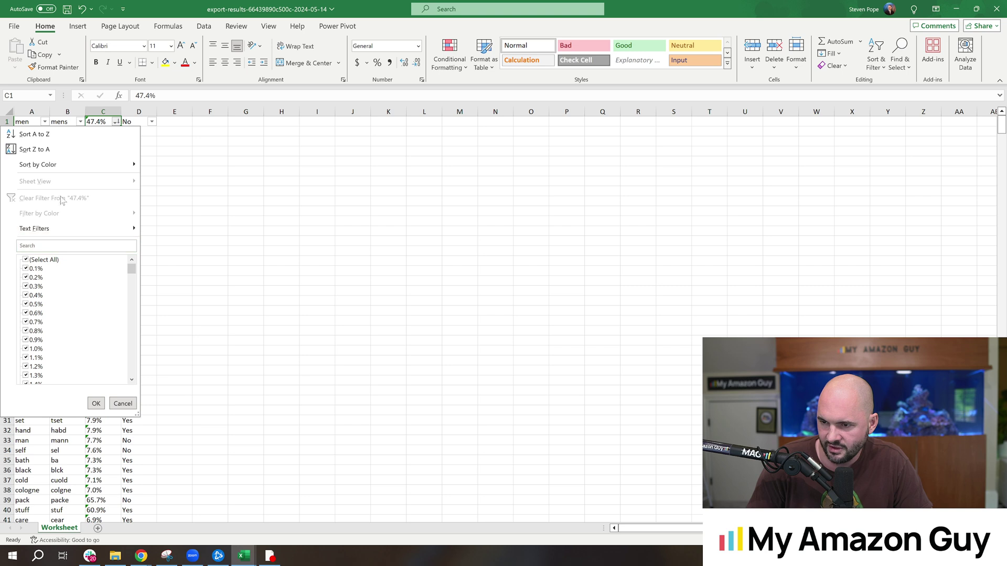
pyautogui.click(224, 199)
pyautogui.click(101, 235)
pyautogui.click(106, 212)
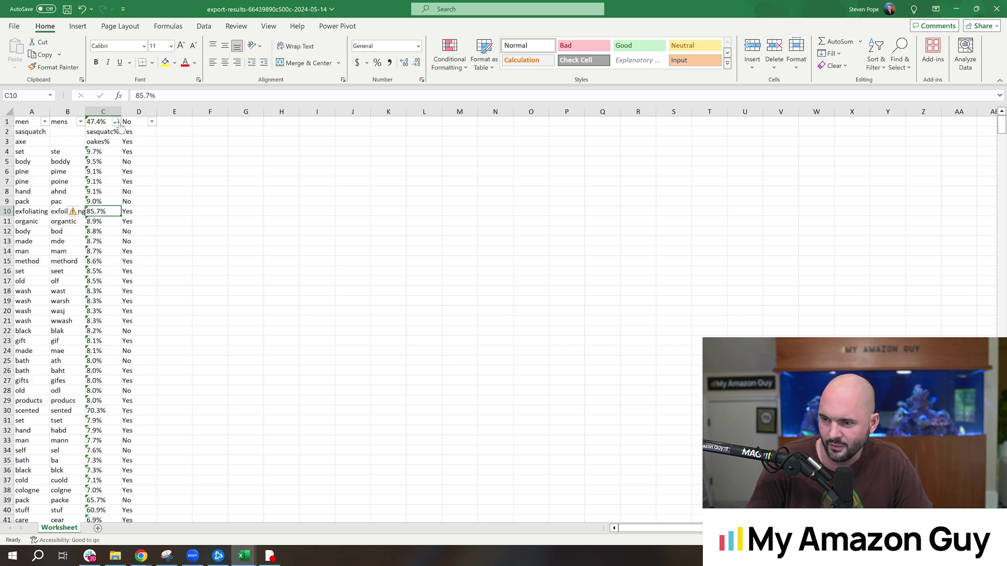
pyautogui.scroll(-3, 108, 241)
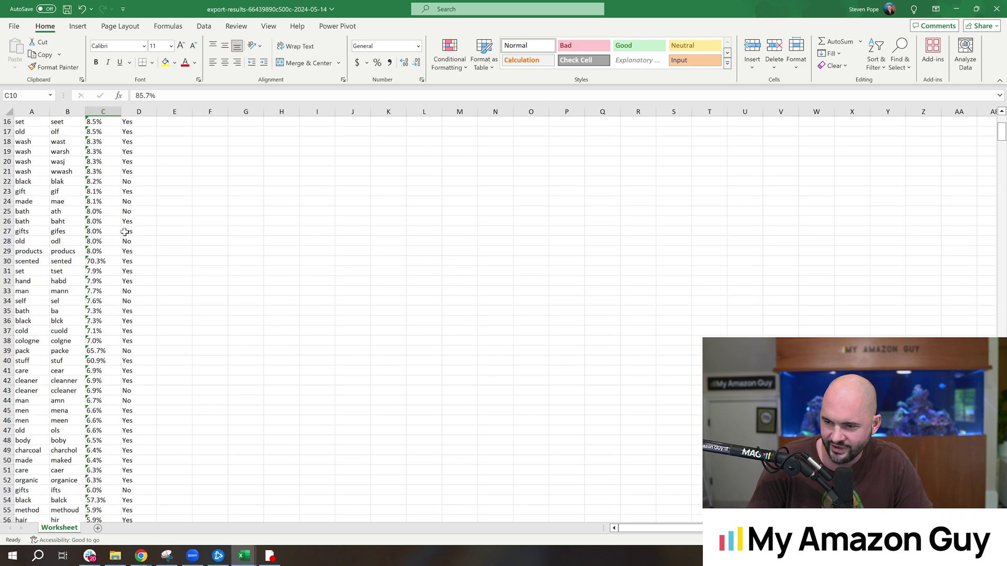
pyautogui.scroll(4, 110, 241)
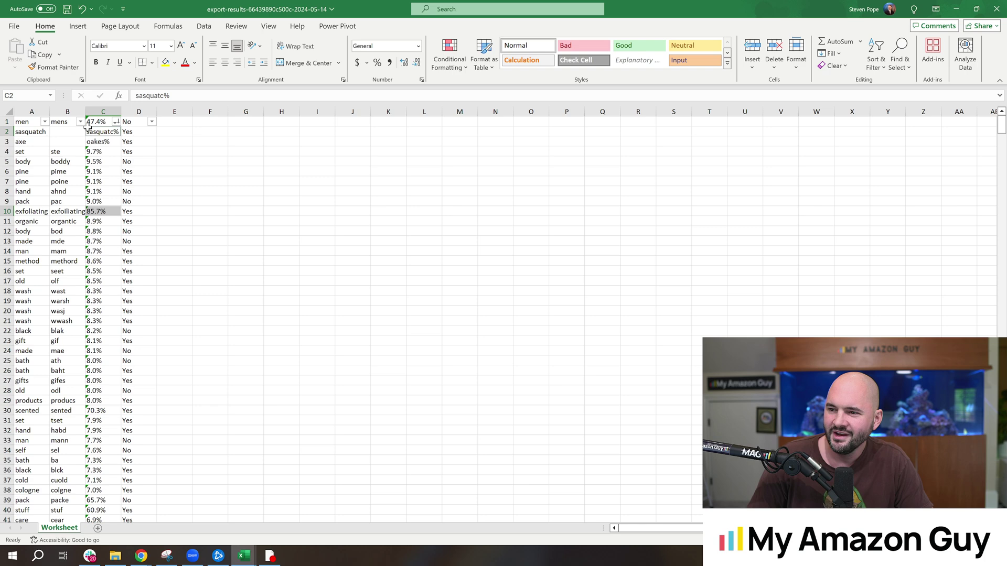
pyautogui.hotkey('ctrl', 'z')
pyautogui.hotkey('ctrl', 'y')
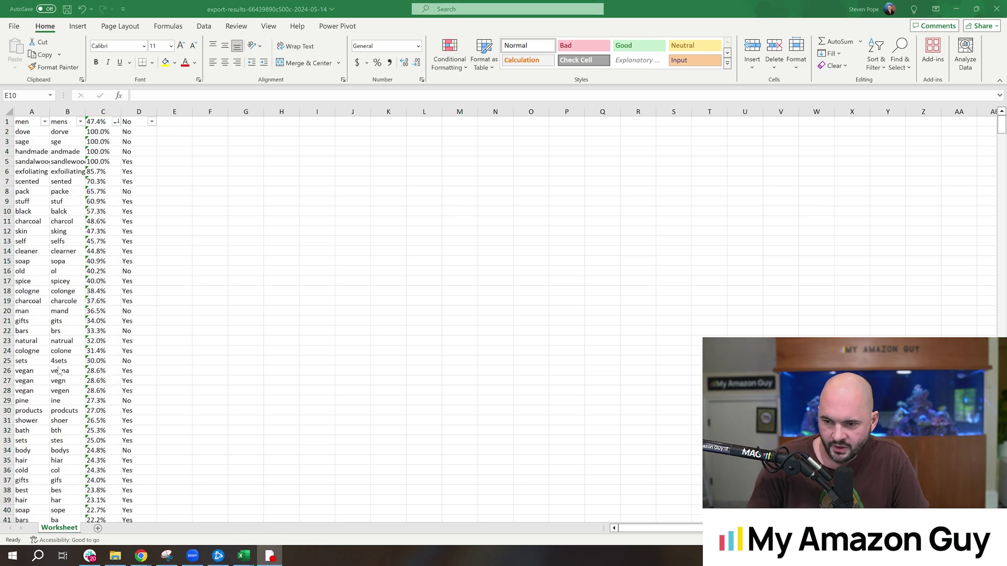
# - Select the top 47 rows of columns A–D of the sorted sheet
pyautogui.click(175, 211)
pyautogui.moveTo(5, 131); pyautogui.dragTo(131, 484)
pyautogui.click(127, 519)
pyautogui.moveTo(127, 519); pyautogui.dragTo(29, 132)
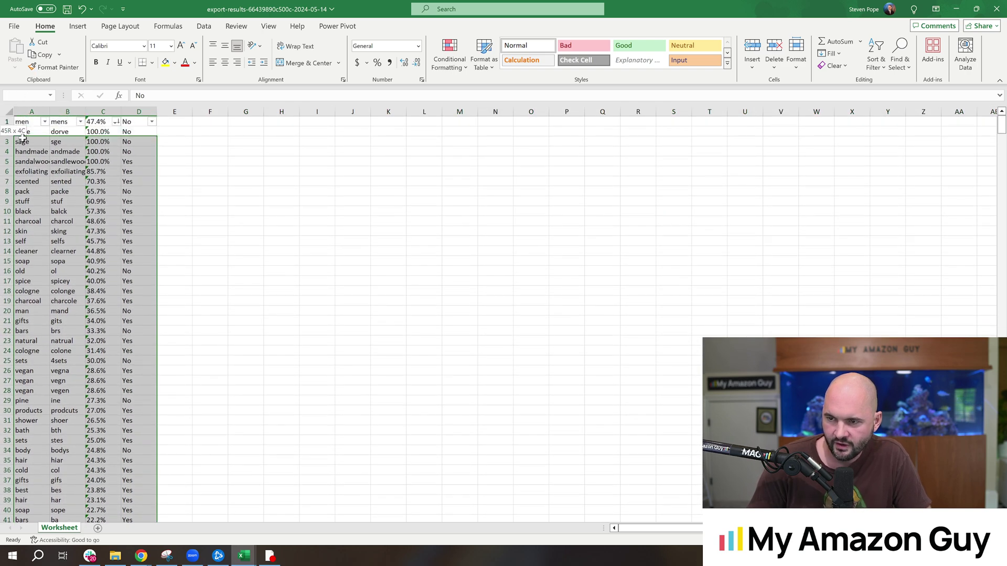
# - Inspect row 3 (sge, 100.0%) and misspellings andmade and sandlewood versus sandalwood
pyautogui.click(61, 143)
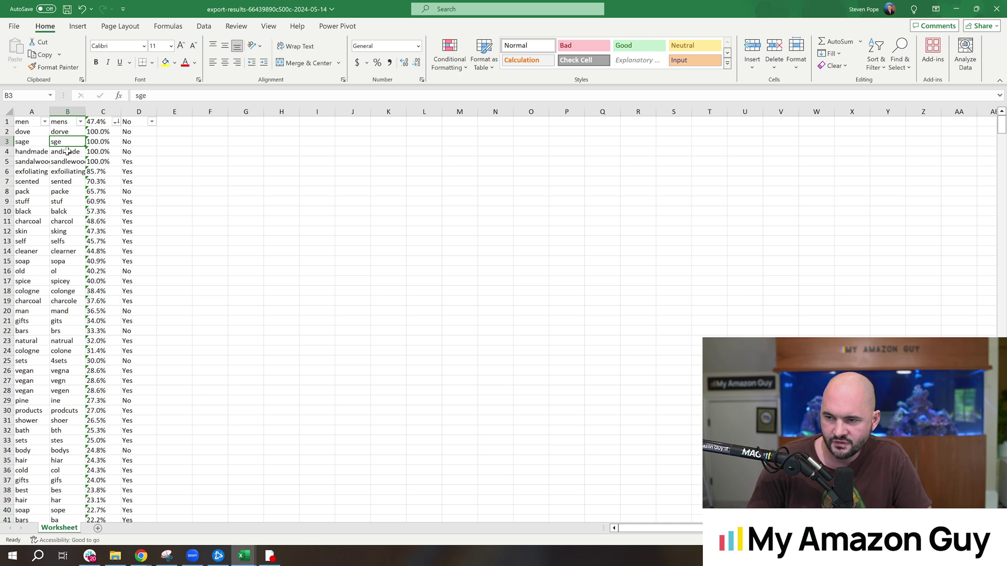
pyautogui.click(102, 149)
pyautogui.click(102, 142)
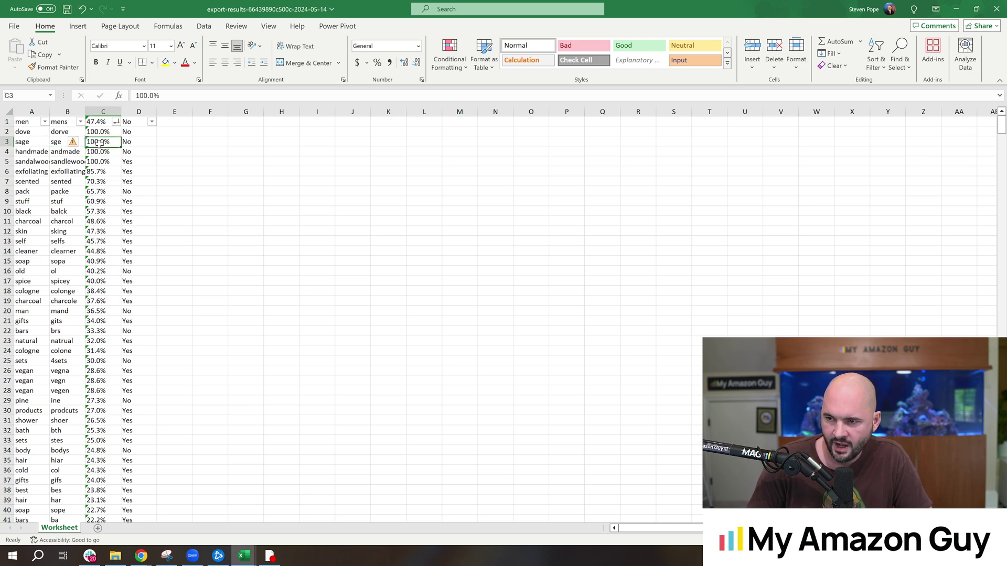
pyautogui.click(133, 142)
pyautogui.click(69, 143)
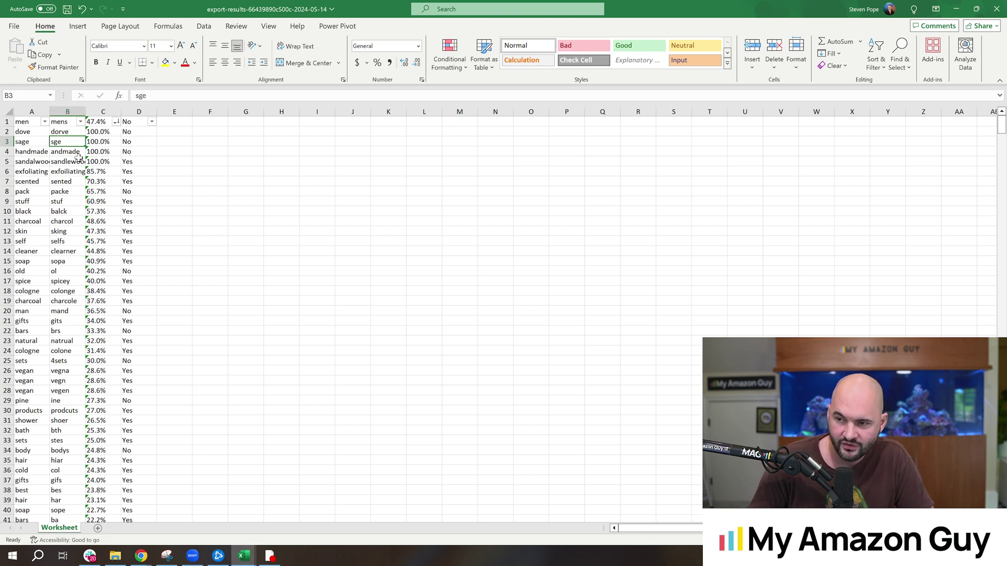
pyautogui.click(77, 153)
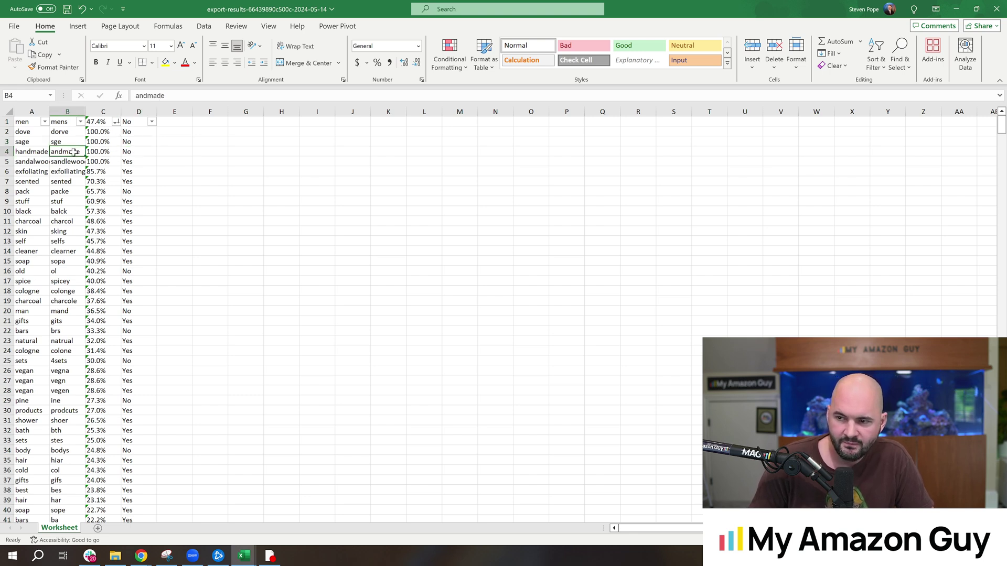
pyautogui.click(67, 163)
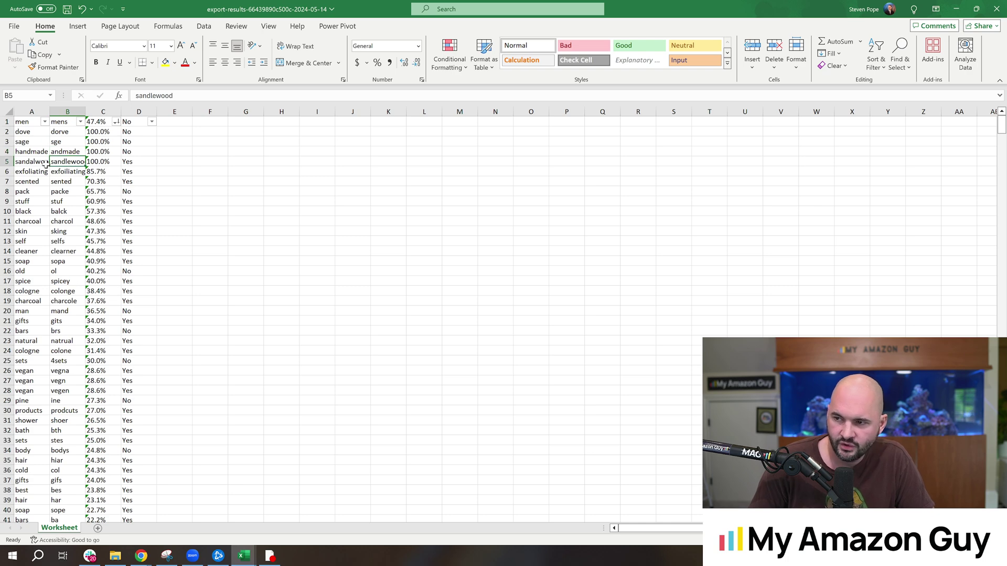
pyautogui.click(40, 163)
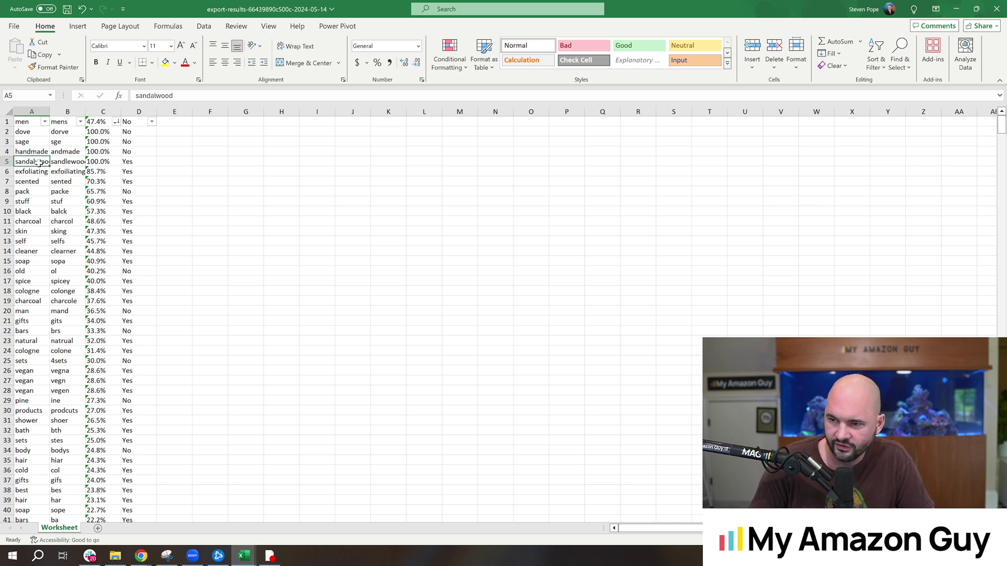
# - Check exfoiliating, sented, packe, stuf and balck, then select the misspellings from rows 2 to 41
pyautogui.click(70, 175)
pyautogui.click(41, 172)
pyautogui.click(61, 172)
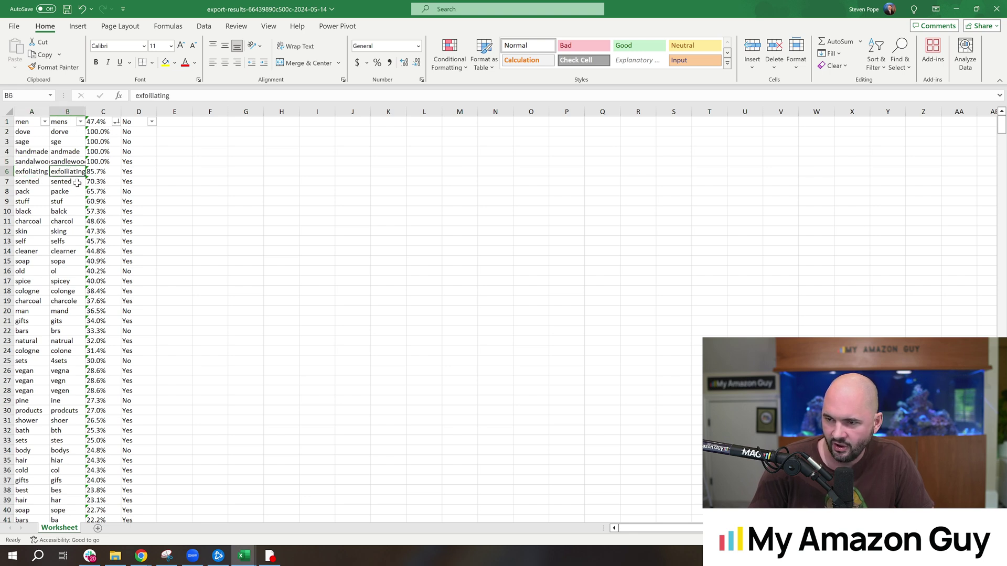
pyautogui.click(78, 182)
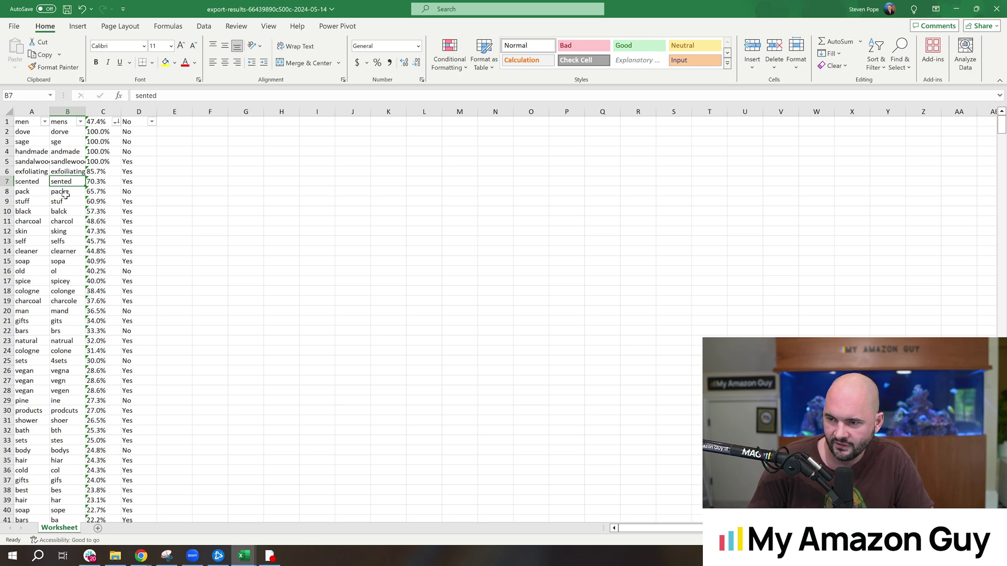
pyautogui.click(81, 191)
pyautogui.click(82, 200)
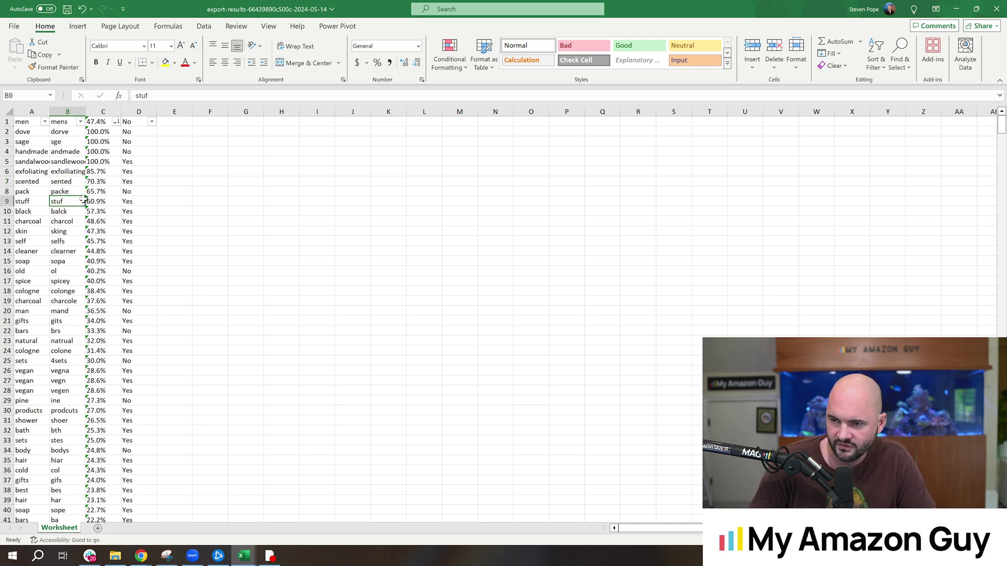
pyautogui.click(82, 210)
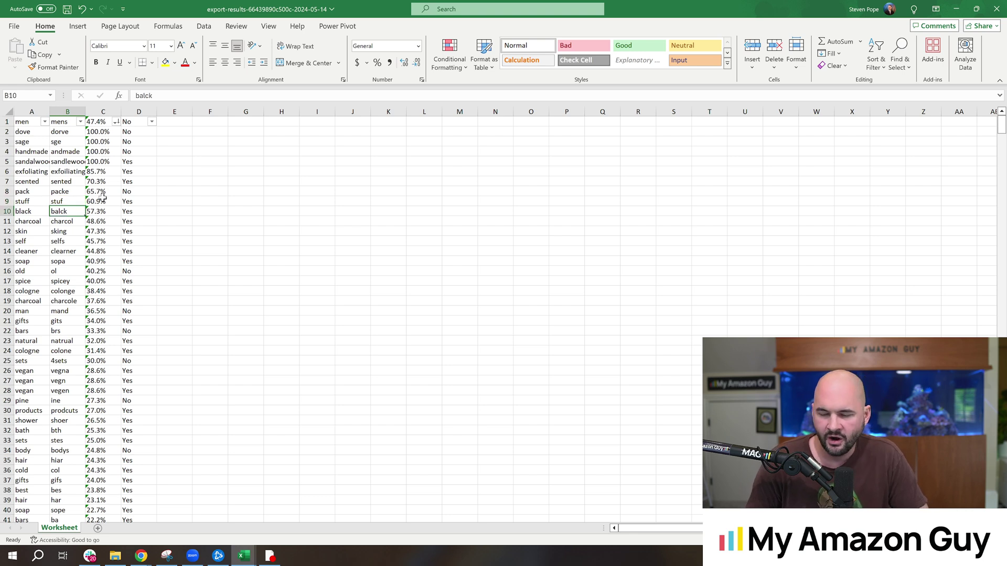
pyautogui.moveTo(32, 130); pyautogui.dragTo(73, 131)
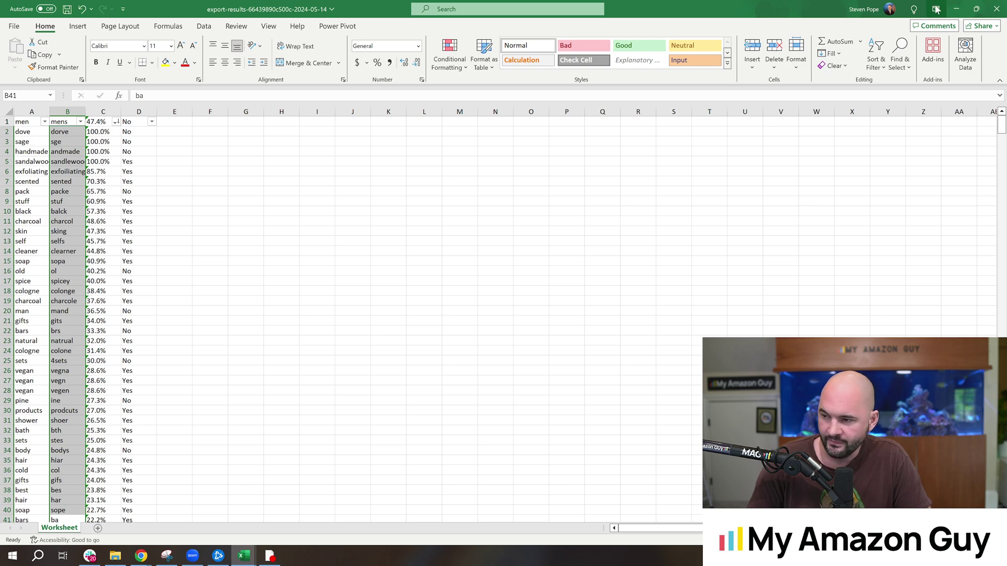
# - Minimize Excel and view the Age of Sage product page, toggling image alt text on and off
pyautogui.click(956, 9)
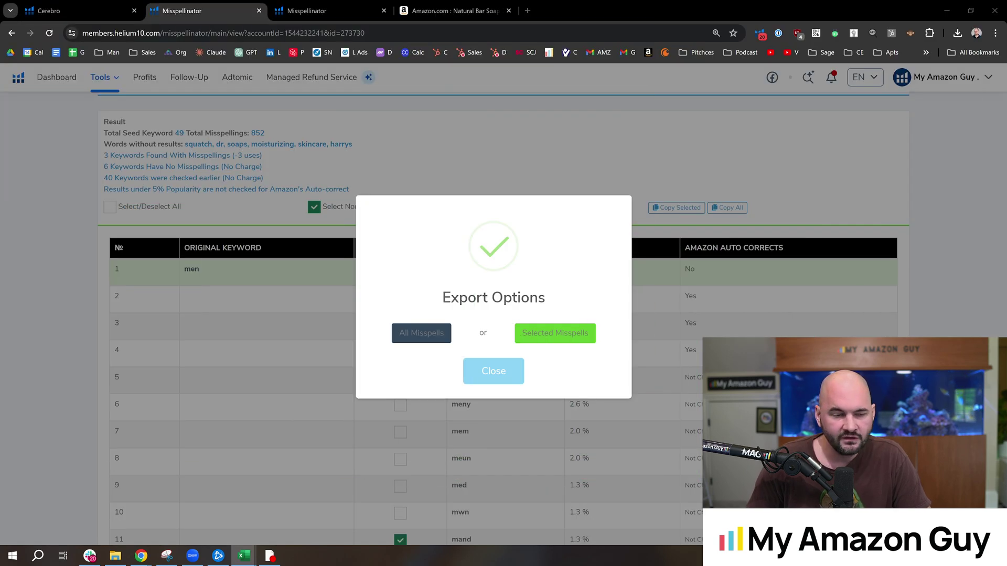
pyautogui.click(451, 11)
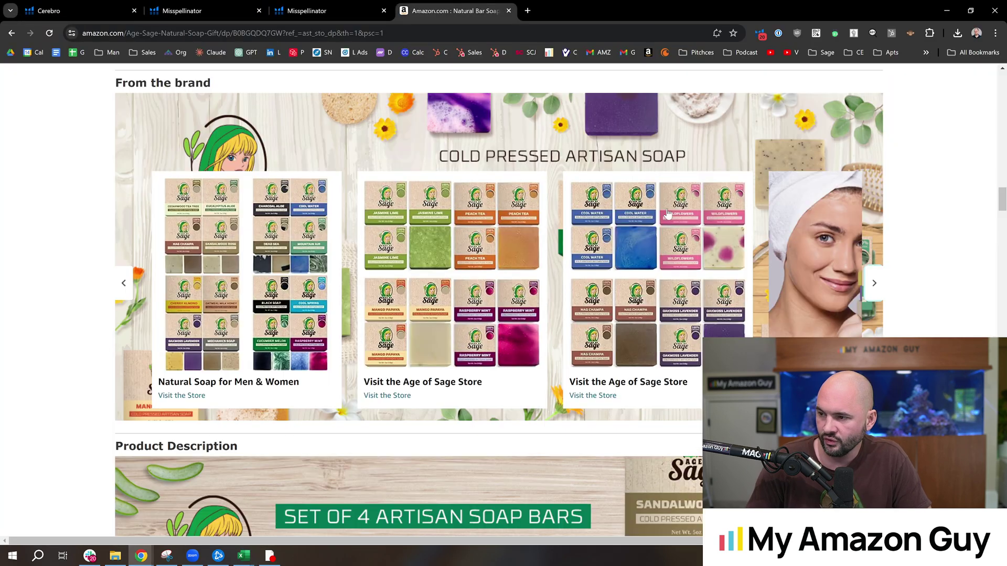
pyautogui.click(873, 32)
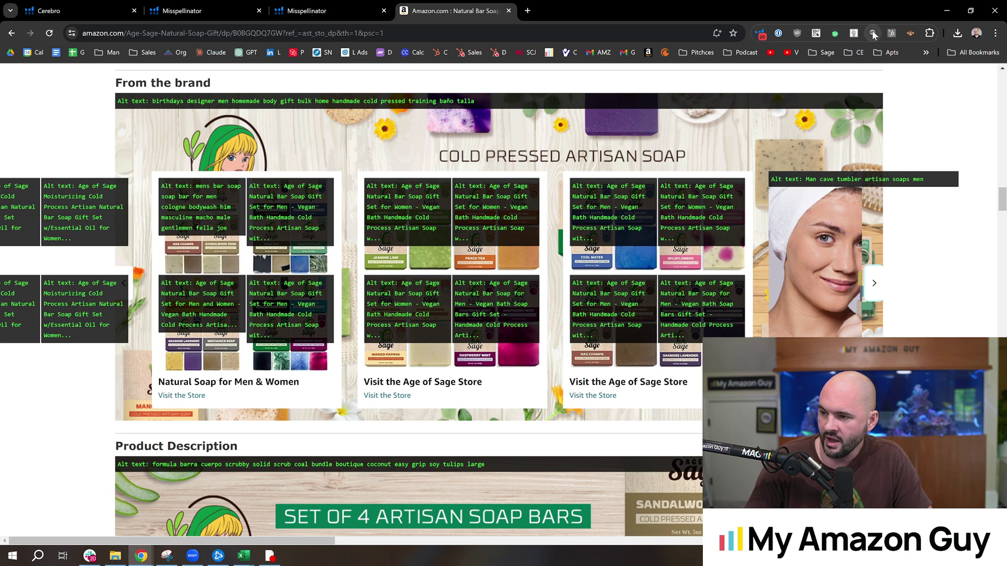
pyautogui.click(873, 33)
# - Return to the mens, artisan, soap Misspellinator results, briefly restoring and then minimizing Excel
pyautogui.click(322, 5)
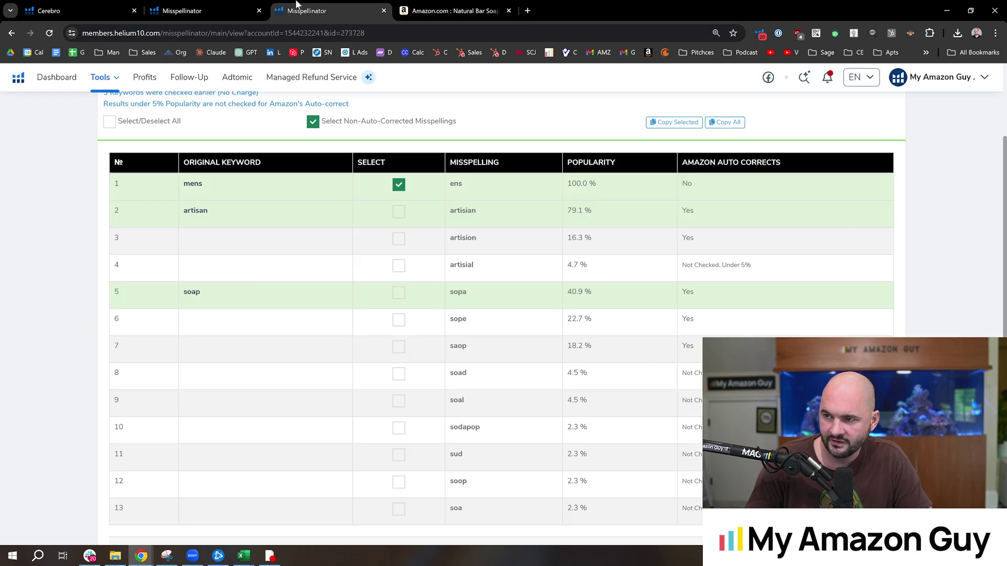
pyautogui.moveTo(244, 556)
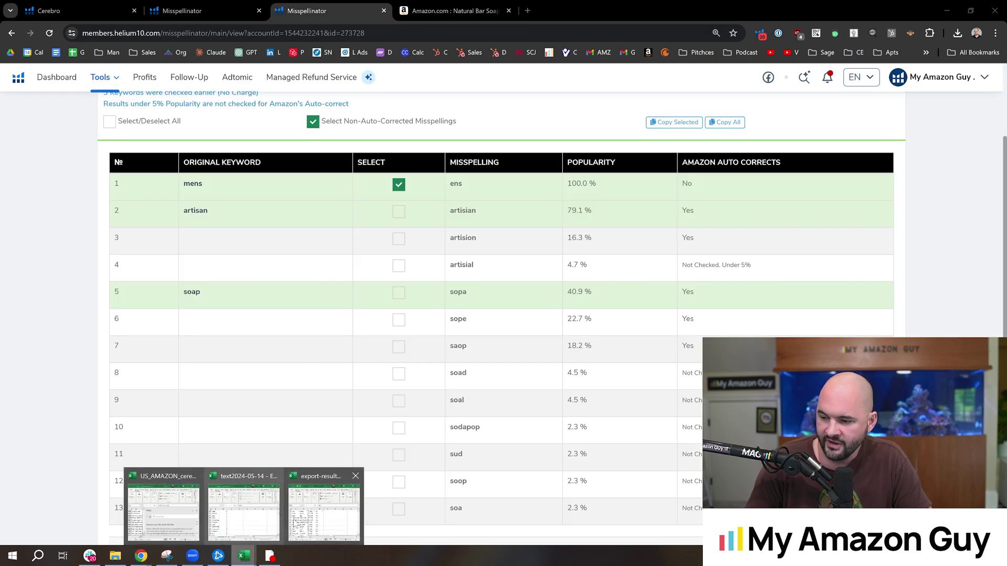
pyautogui.click(320, 505)
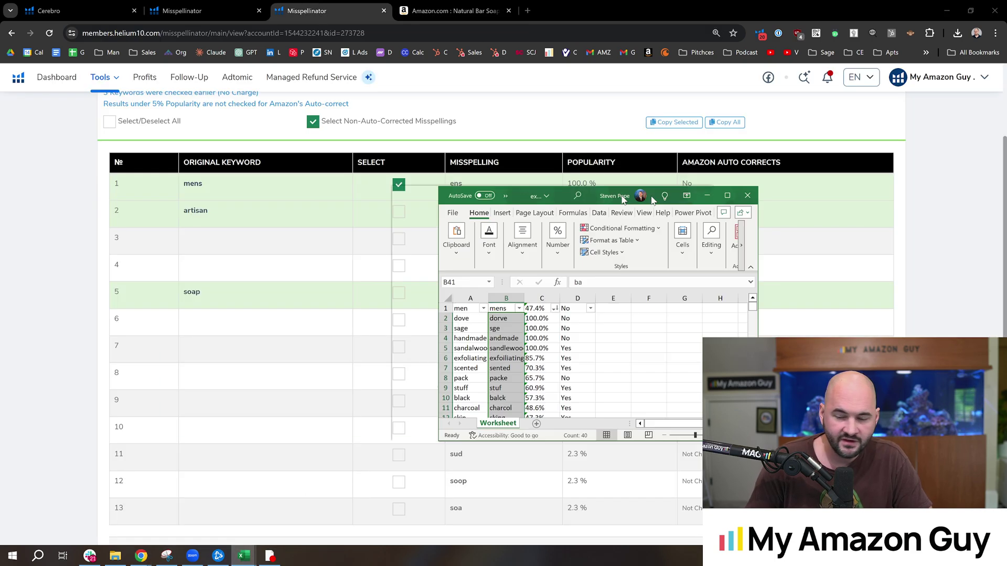
pyautogui.doubleClick(603, 192)
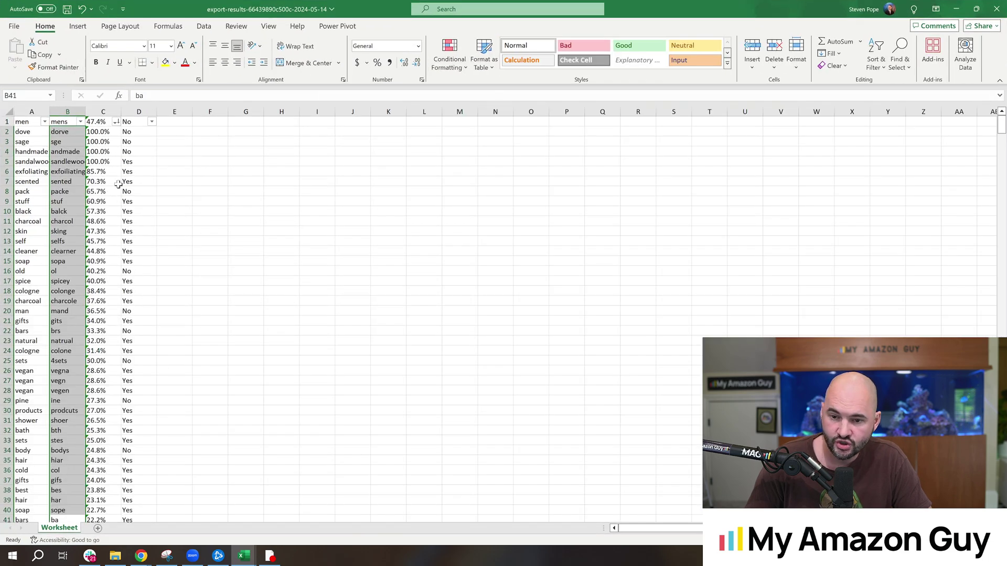
pyautogui.press('super+Down')
pyautogui.press('super+Down')
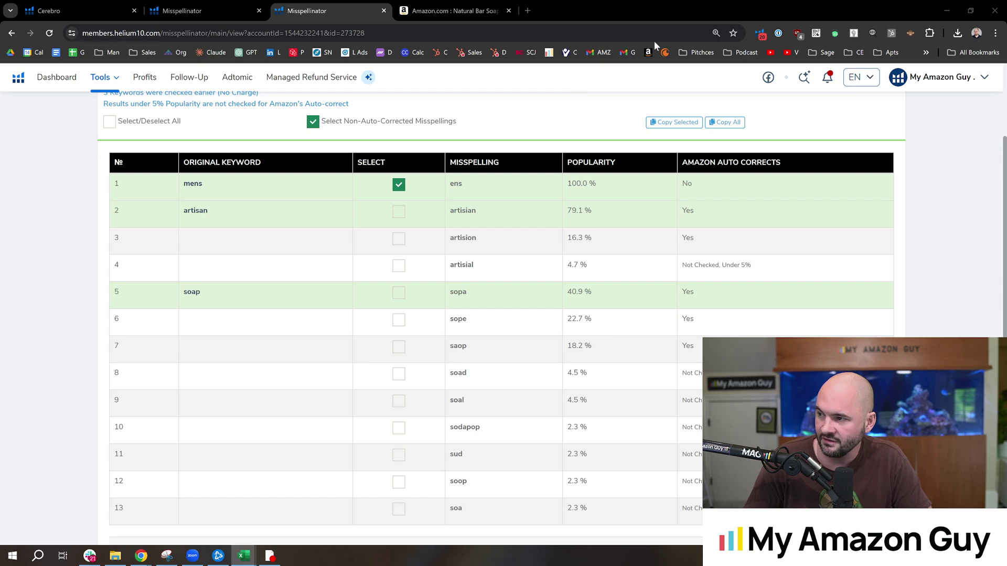
# - Open Seller Central's Manage Inventory in a new tab, search 'soap' and edit the soap listing
pyautogui.rightClick(649, 52)
pyautogui.click(676, 58)
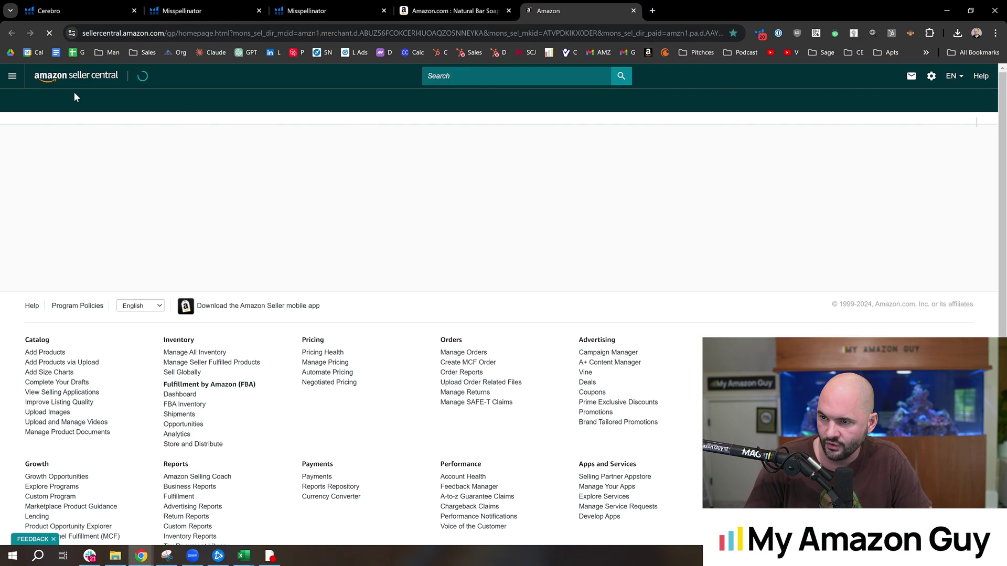
pyautogui.click(58, 103)
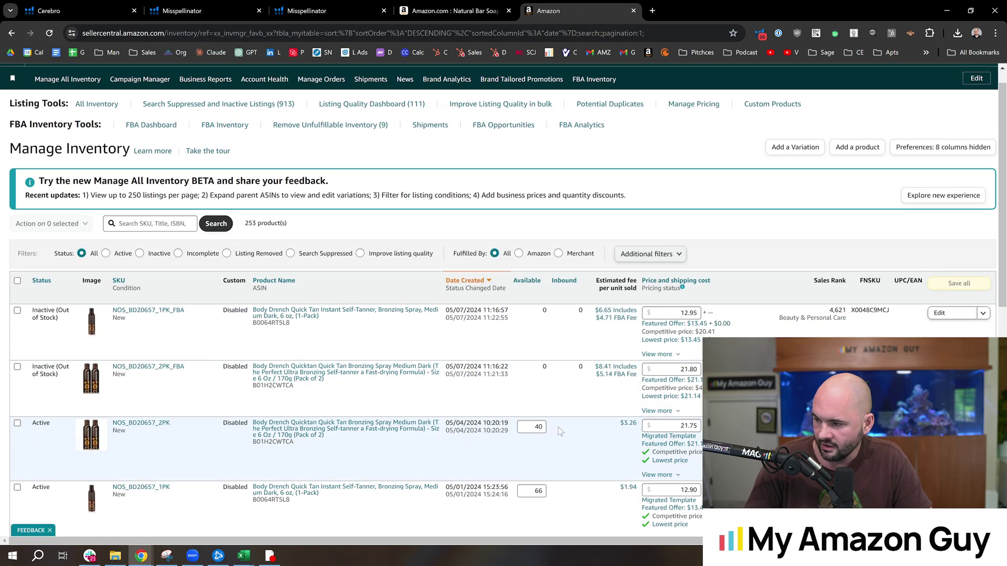
pyautogui.scroll(-3, 558, 427)
pyautogui.click(140, 141)
pyautogui.write('soap')
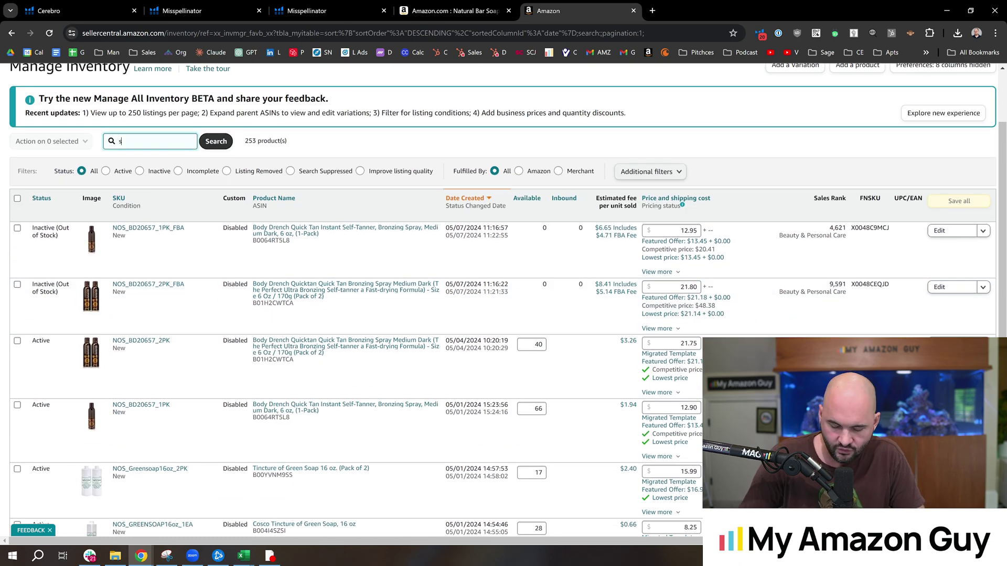
pyautogui.press('Return')
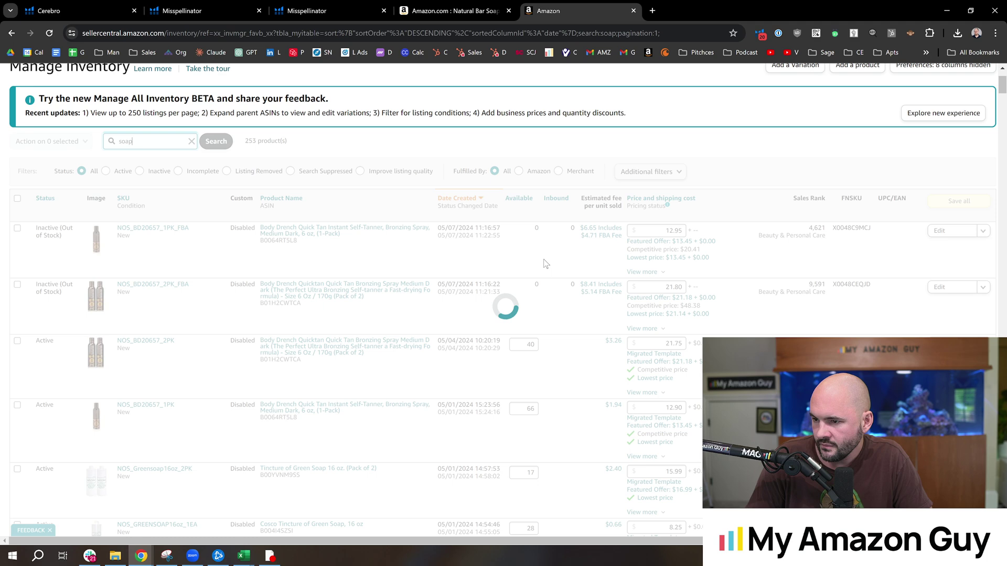
pyautogui.scroll(2, 388, 288)
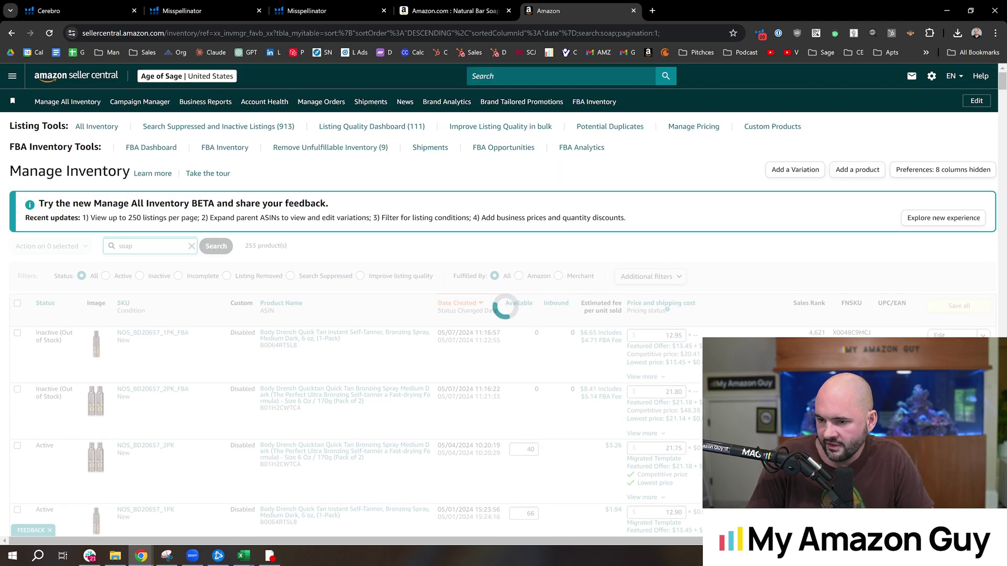
pyautogui.click(45, 344)
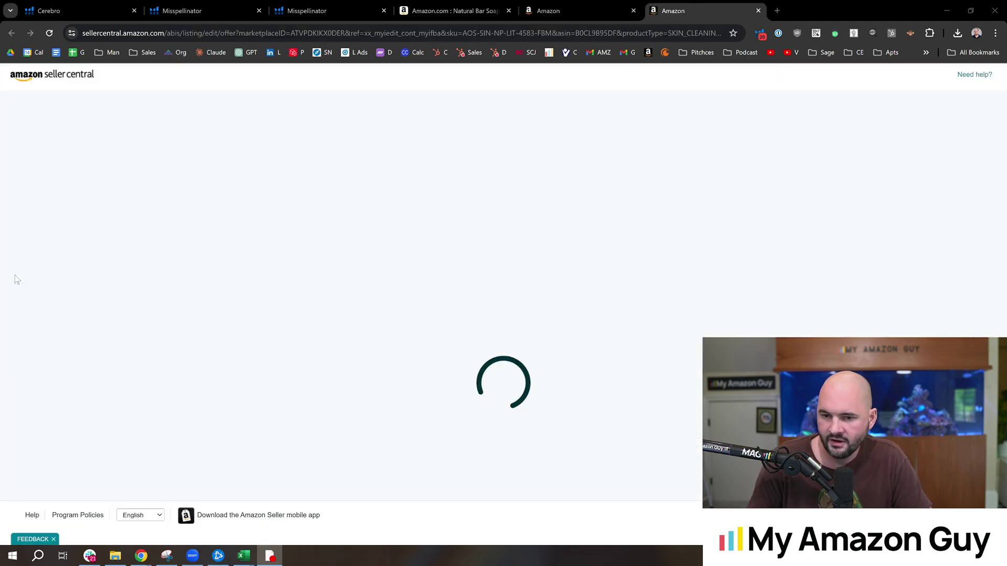
# - Open product details, find the Generic Keyword field and select its opening words
pyautogui.scroll(-3, 482, 311)
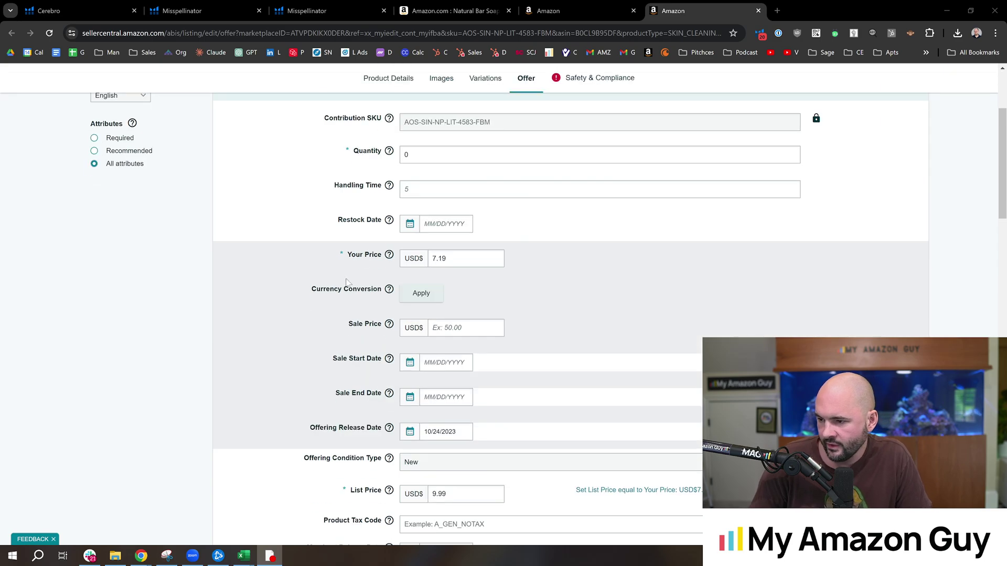
pyautogui.scroll(3, 481, 312)
pyautogui.click(395, 220)
pyautogui.scroll(-7, 350, 328)
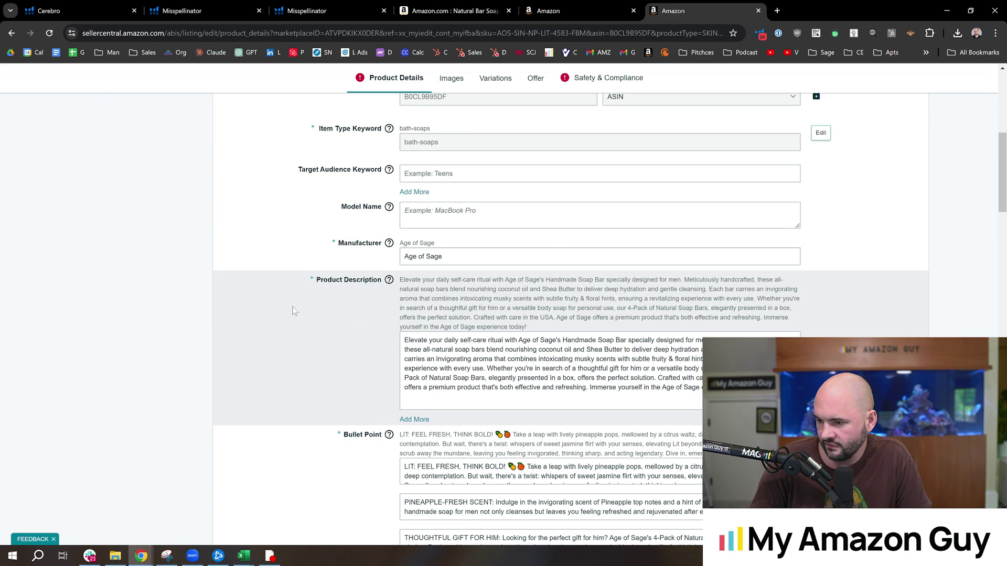
pyautogui.hotkey('ctrl', 'f')
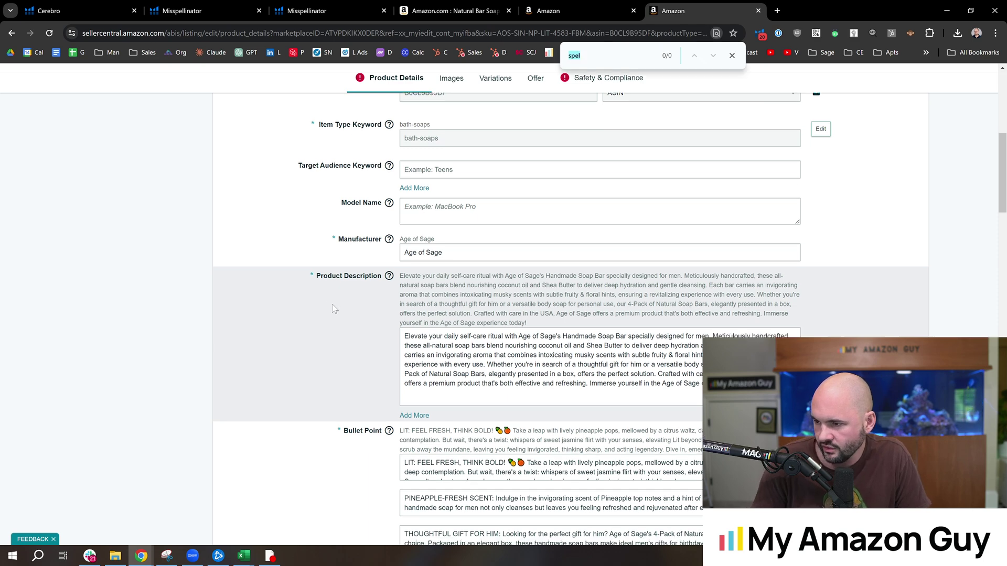
pyautogui.scroll(-8, 335, 304)
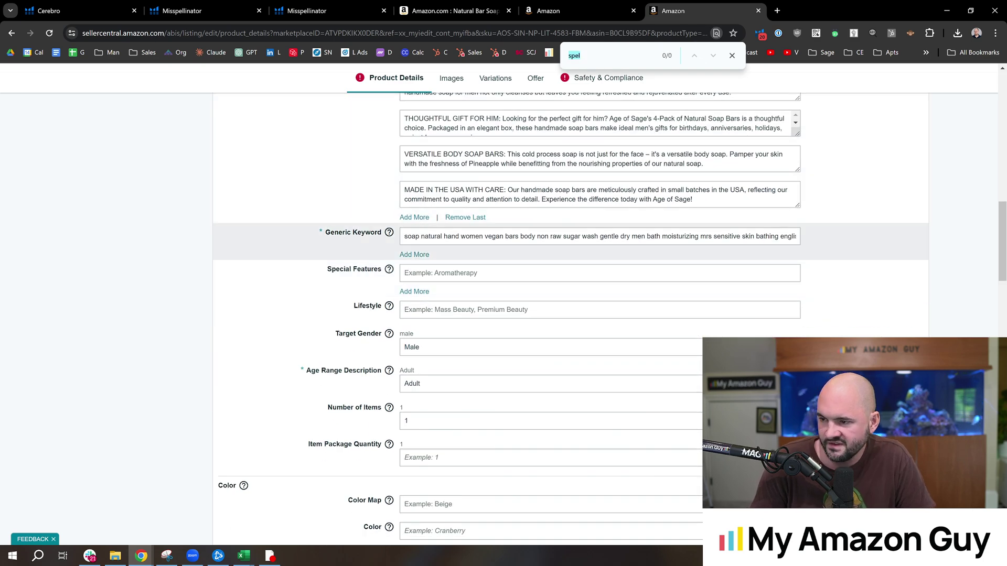
pyautogui.doubleClick(338, 233)
pyautogui.click(358, 240)
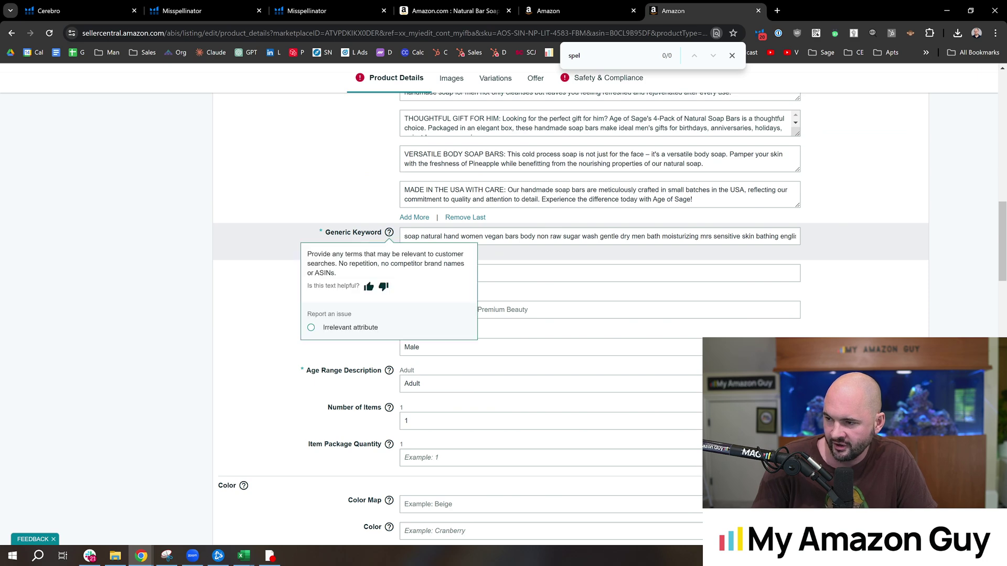
pyautogui.moveTo(404, 236); pyautogui.dragTo(592, 228)
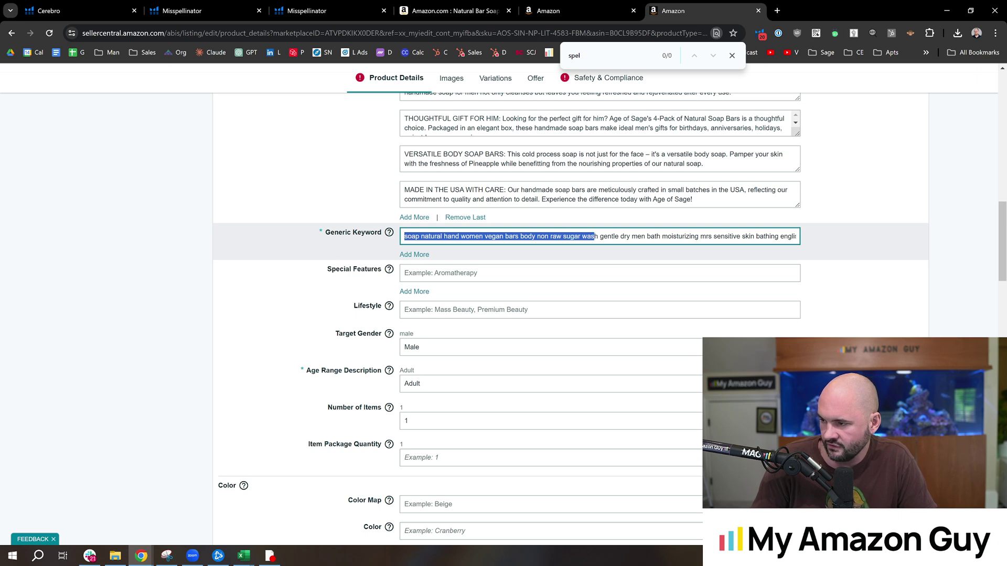
# - Bring the export workbook back full screen and copy misspellings B2:B6, dorve through exfoiliating
pyautogui.click(320, 11)
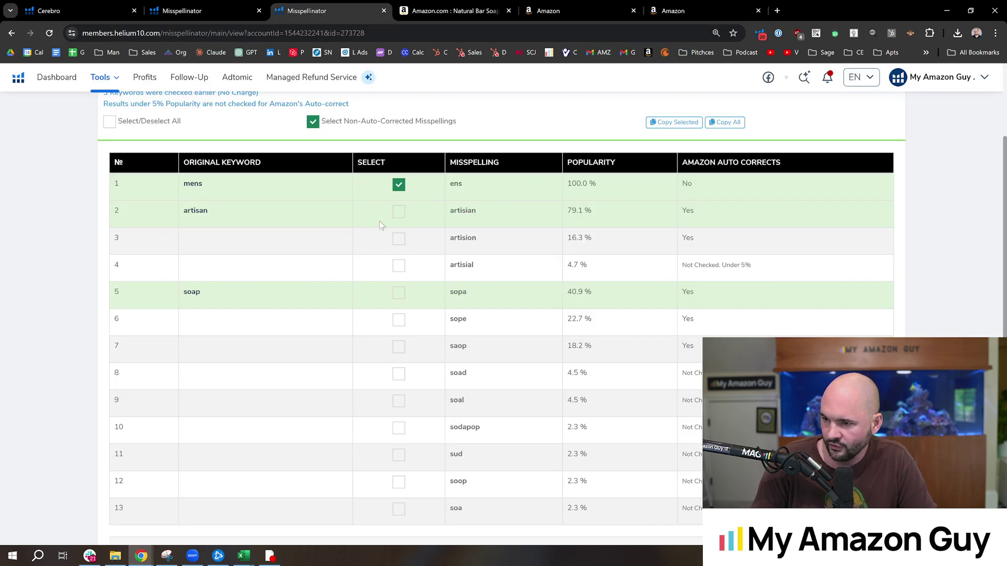
pyautogui.moveTo(243, 555)
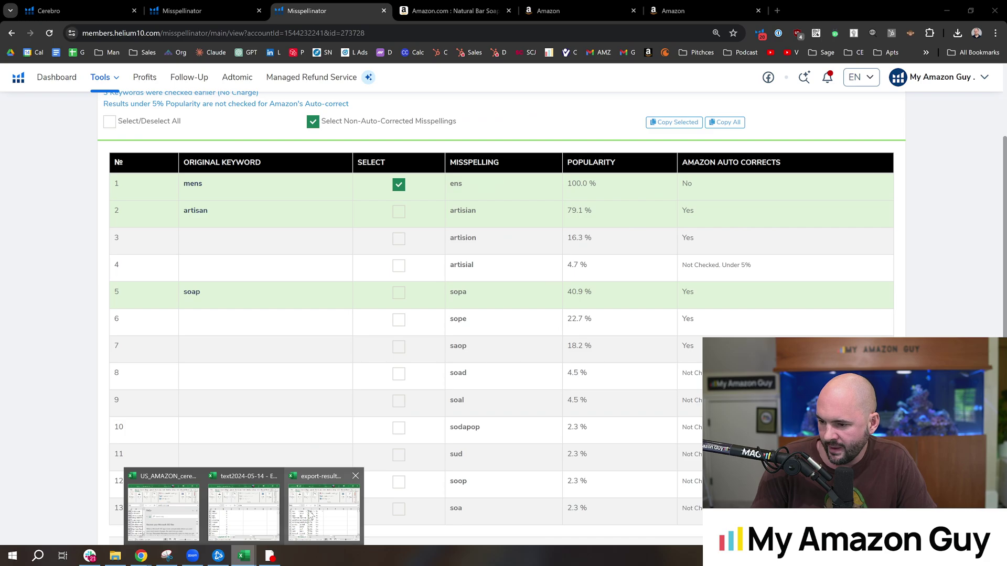
pyautogui.moveTo(304, 516)
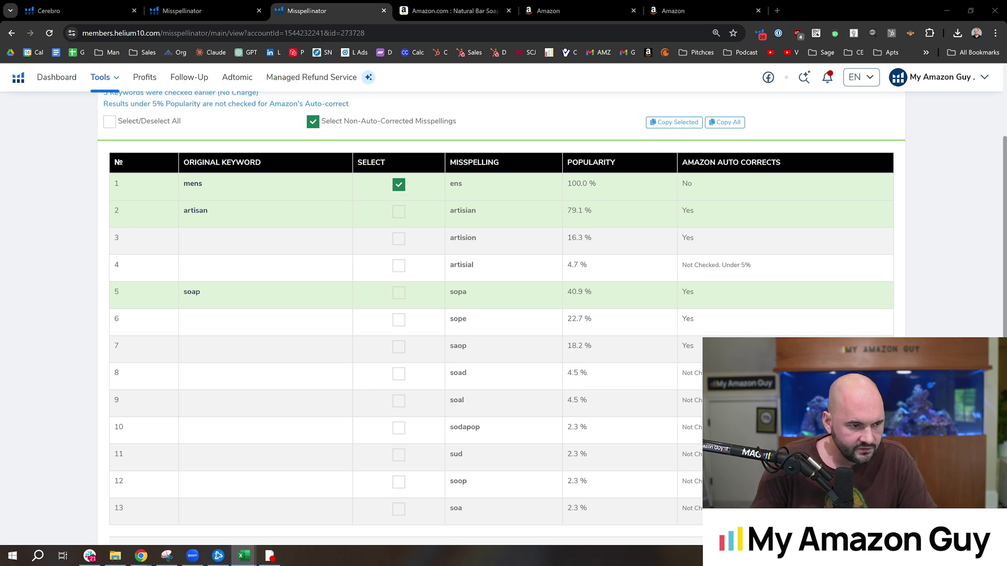
pyautogui.click(243, 555)
pyautogui.moveTo(850, 190); pyautogui.dragTo(677, 190)
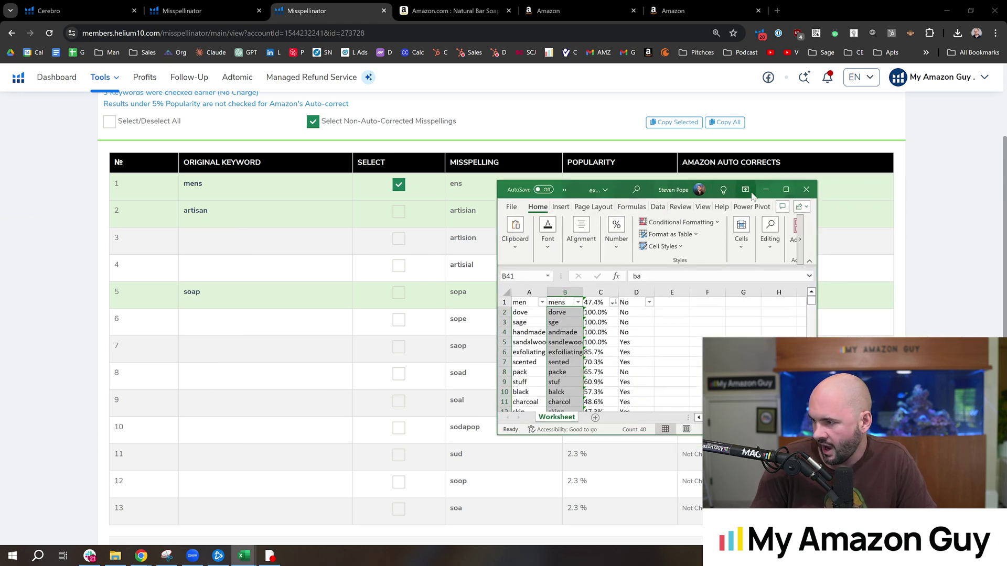
pyautogui.click(783, 189)
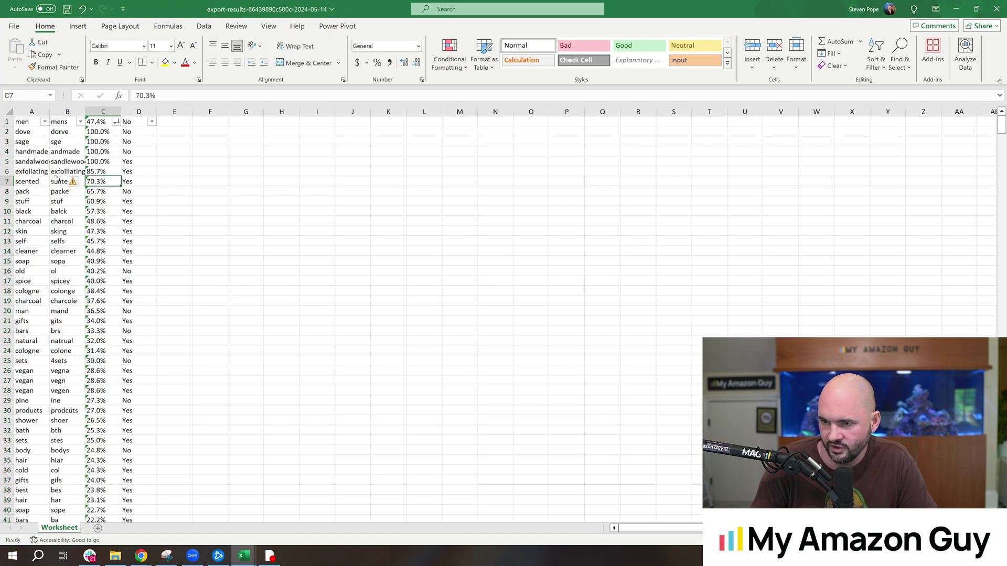
pyautogui.moveTo(69, 172); pyautogui.dragTo(67, 131)
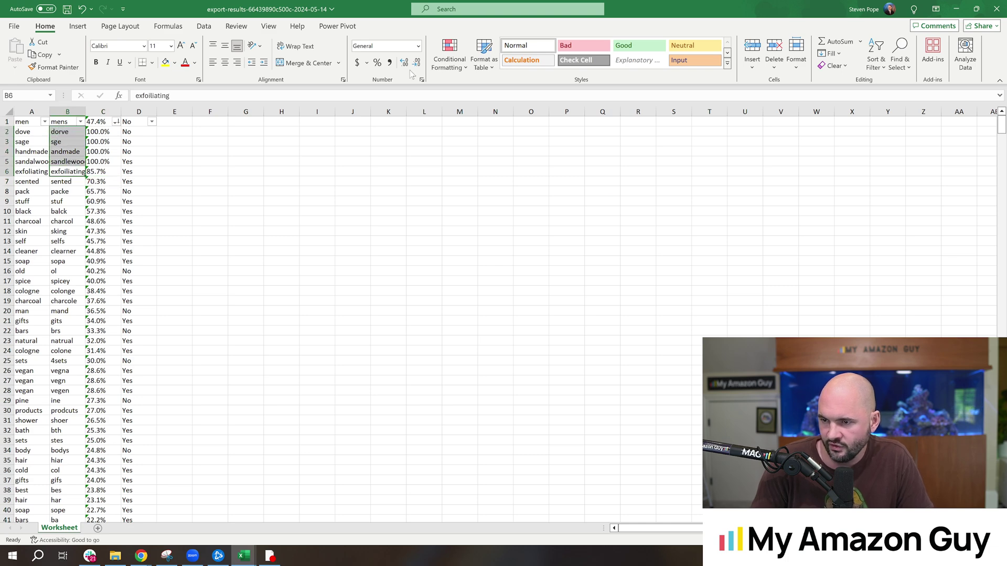
pyautogui.hotkey('ctrl', 'c')
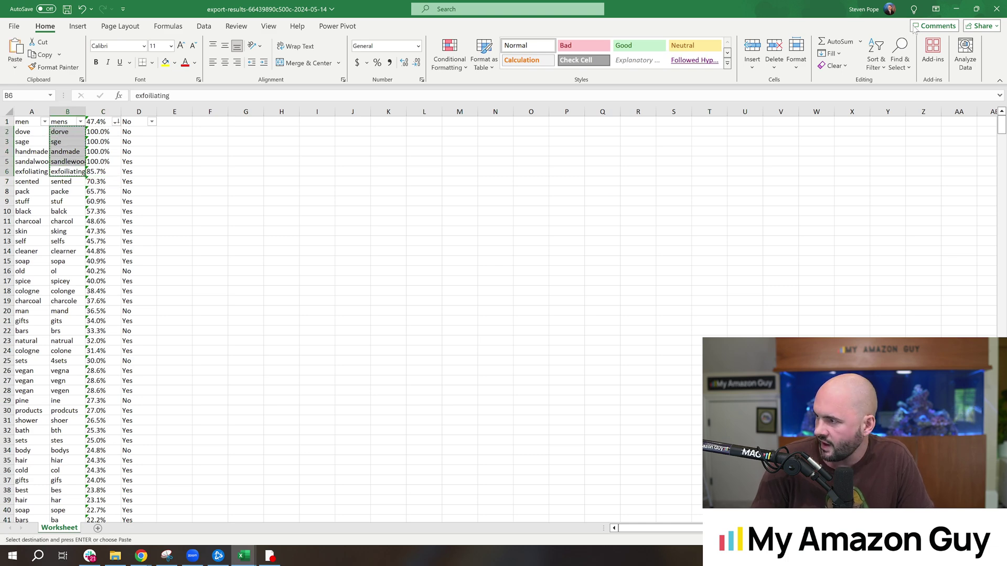
# - Replace the selected Generic Keyword words with the pasted misspellings and remove the stray letter
pyautogui.click(953, 7)
pyautogui.click(677, 10)
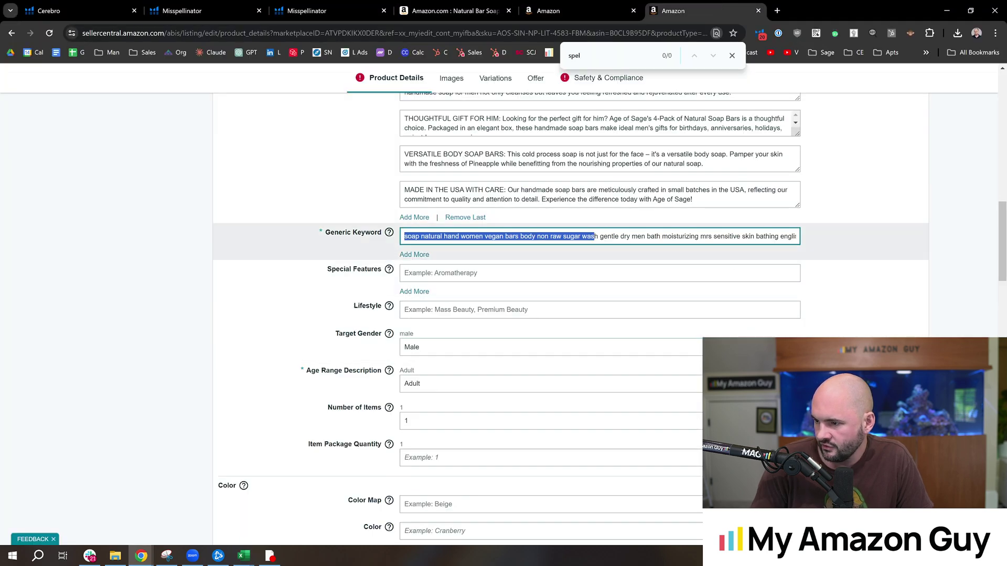
pyautogui.press('BackSpace')
pyautogui.hotkey('ctrl', 'v')
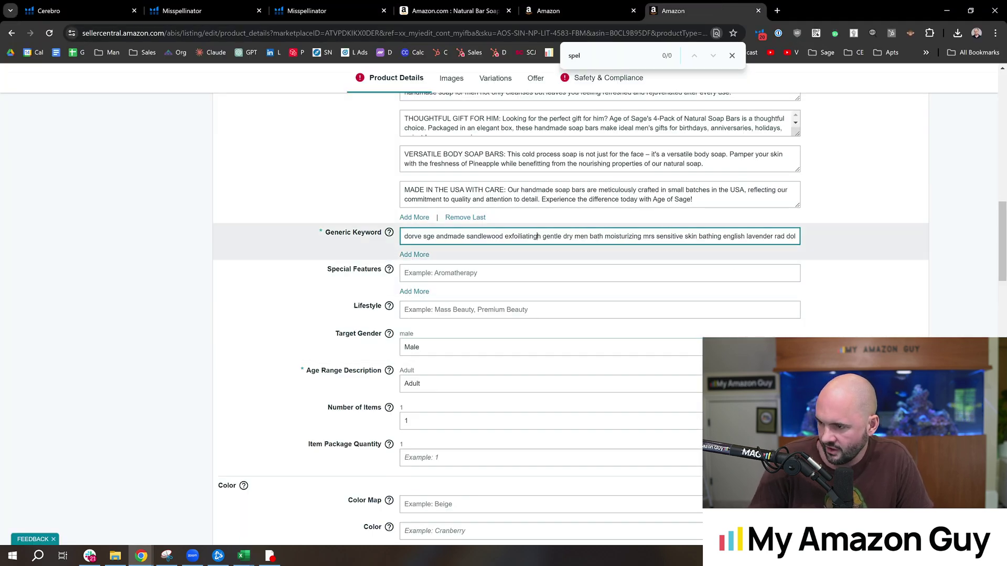
pyautogui.press('Delete')
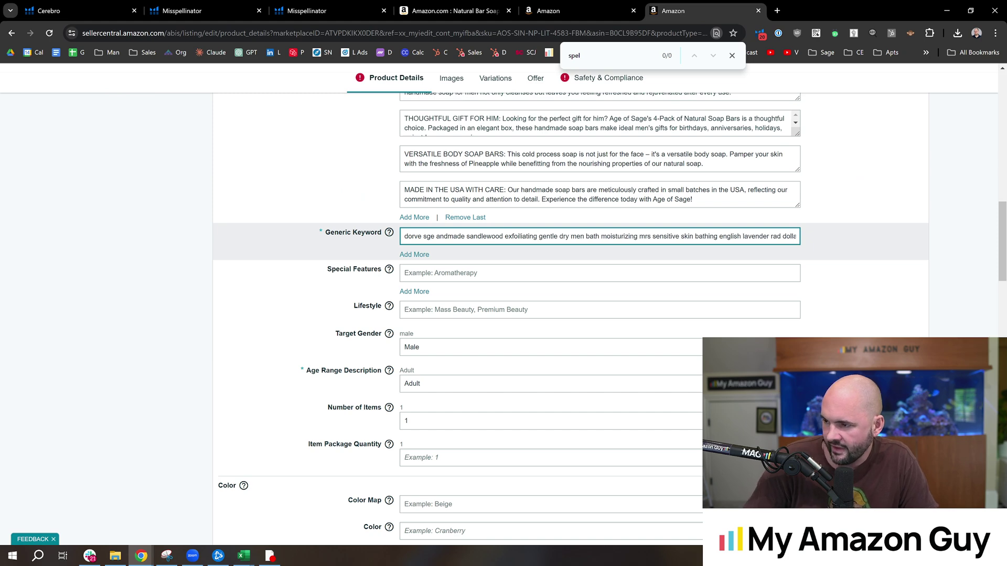
pyautogui.press('Right')
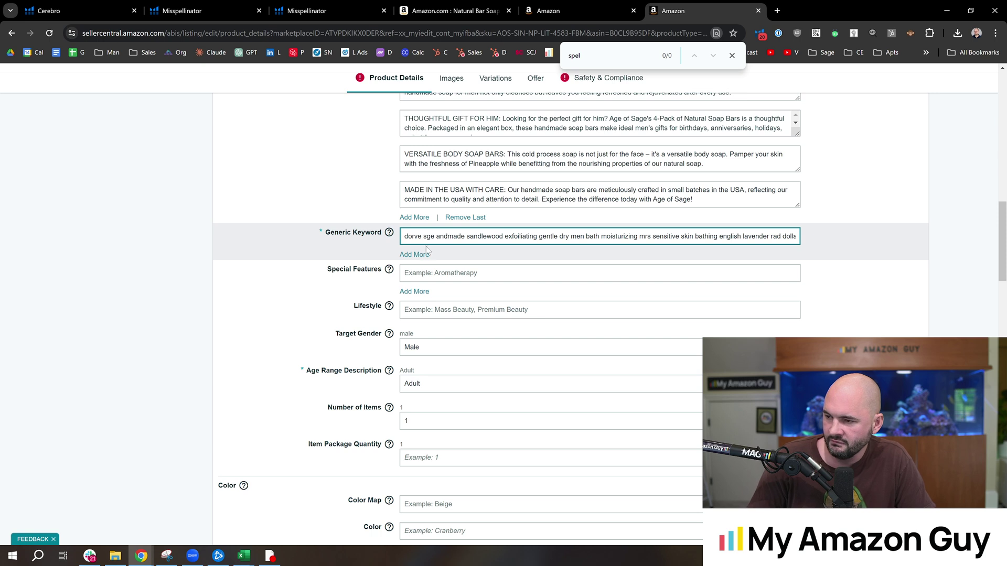
# - Review the pasted misspellings in the Generic Keyword field and close the Find bar
pyautogui.moveTo(400, 237); pyautogui.dragTo(519, 236)
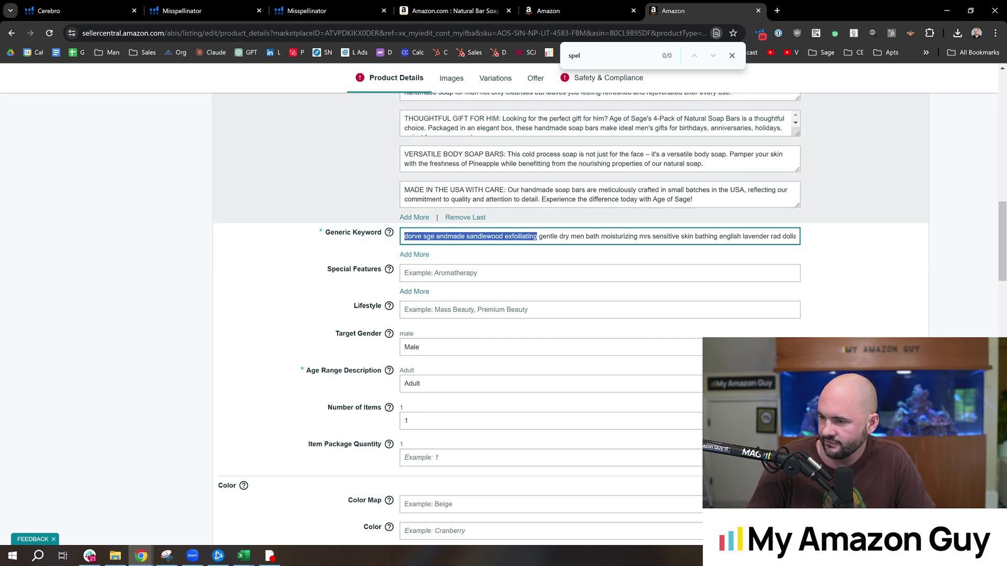
pyautogui.click(732, 55)
pyautogui.click(514, 239)
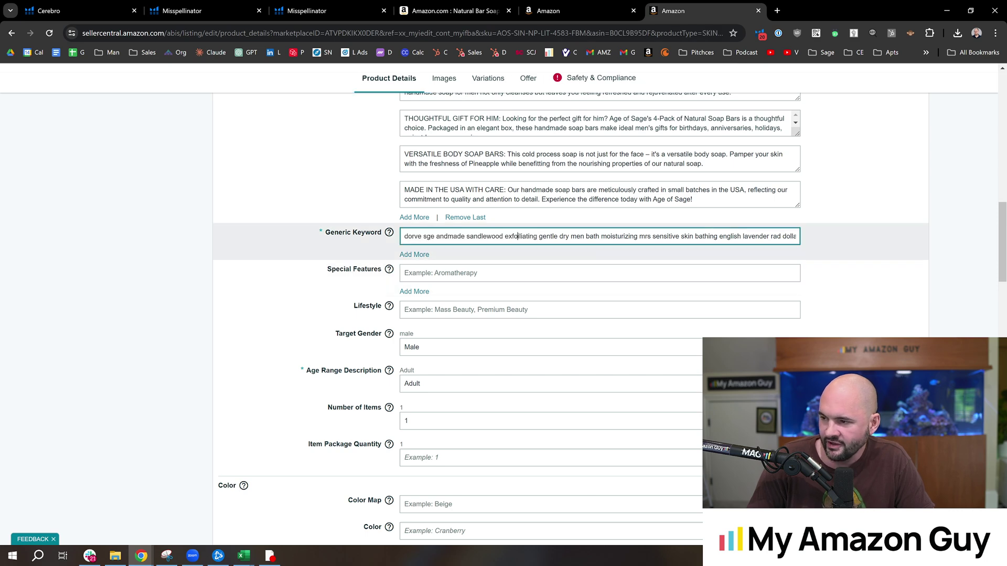
pyautogui.doubleClick(514, 239)
pyautogui.hotkey('ctrl', 'a')
pyautogui.click(504, 236)
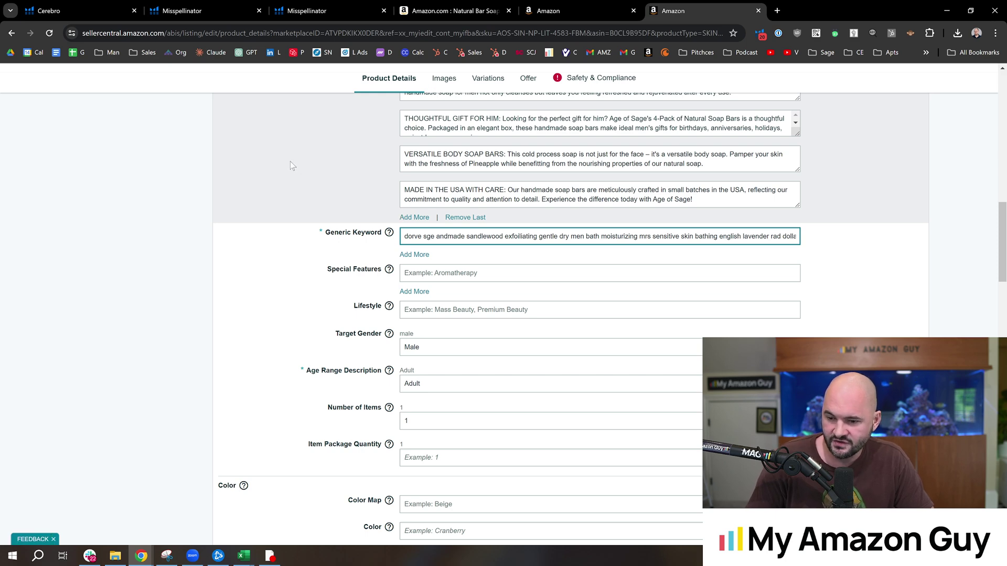
pyautogui.click(312, 8)
# - Cycle past the Misspellinator, Cerebro and Amazon tabs to the Seller Central soap inventory, scrolled to top
pyautogui.click(205, 4)
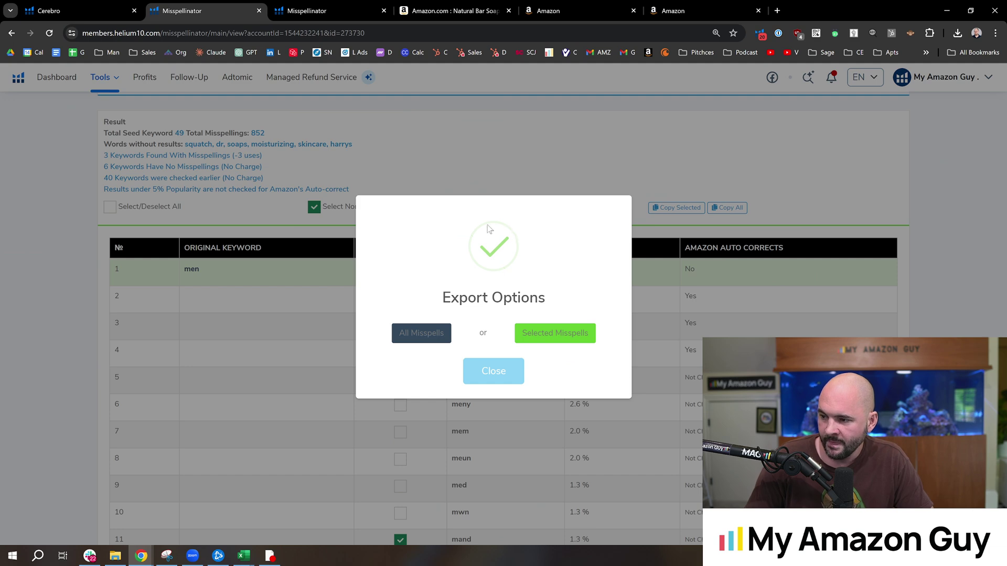
pyautogui.click(78, 11)
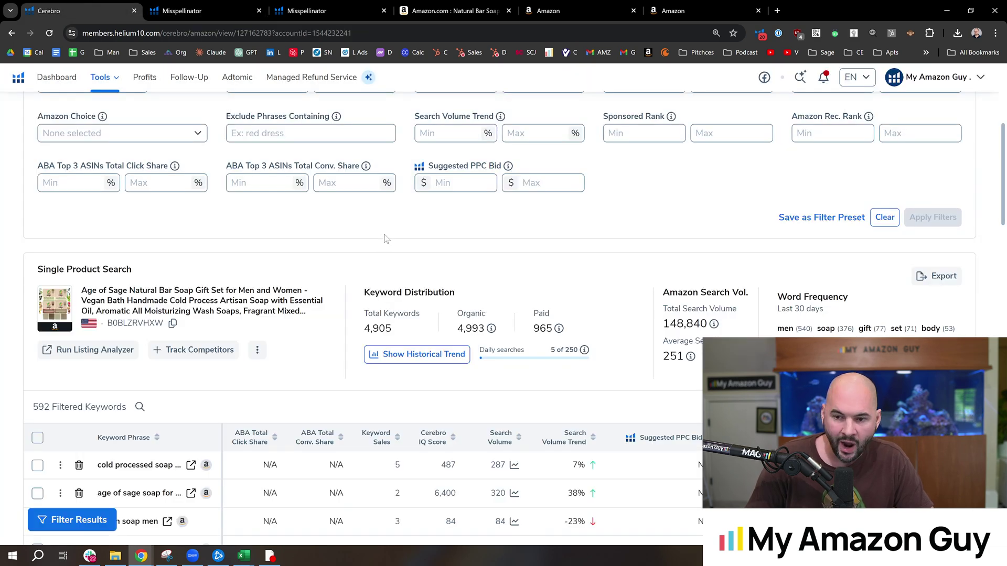
pyautogui.click(325, 10)
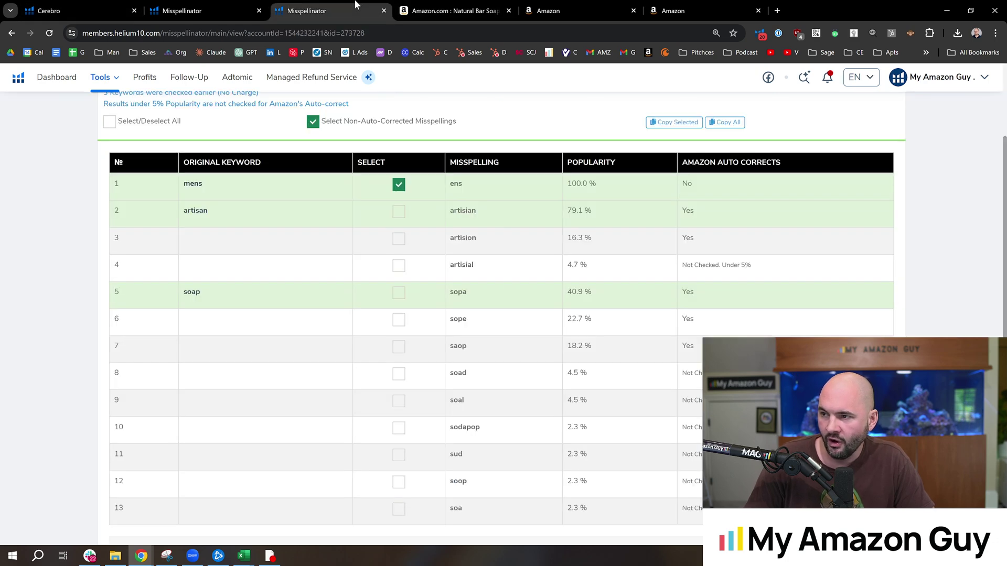
pyautogui.click(451, 11)
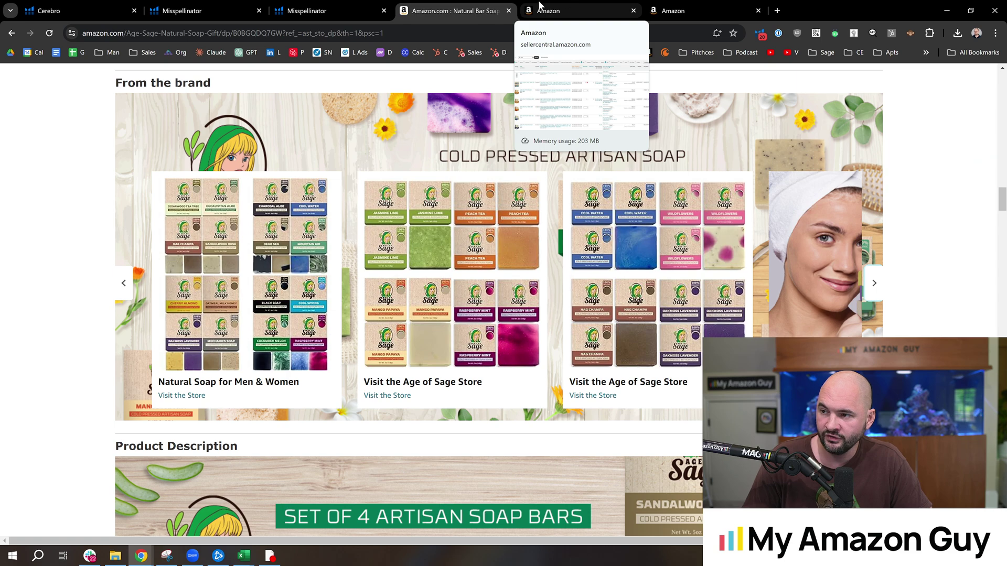
pyautogui.hotkey('ctrl', 'Tab')
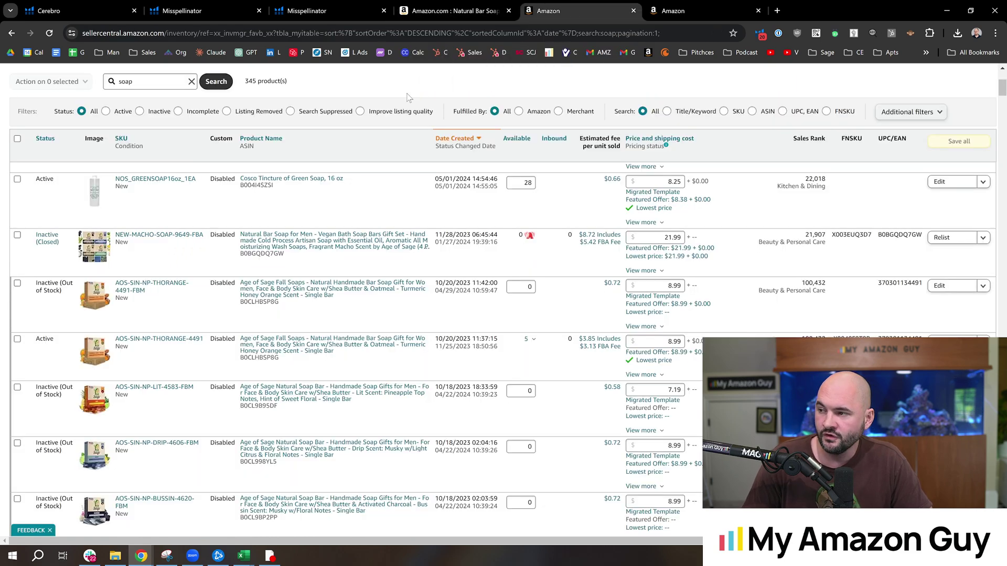
pyautogui.scroll(3, 119, 106)
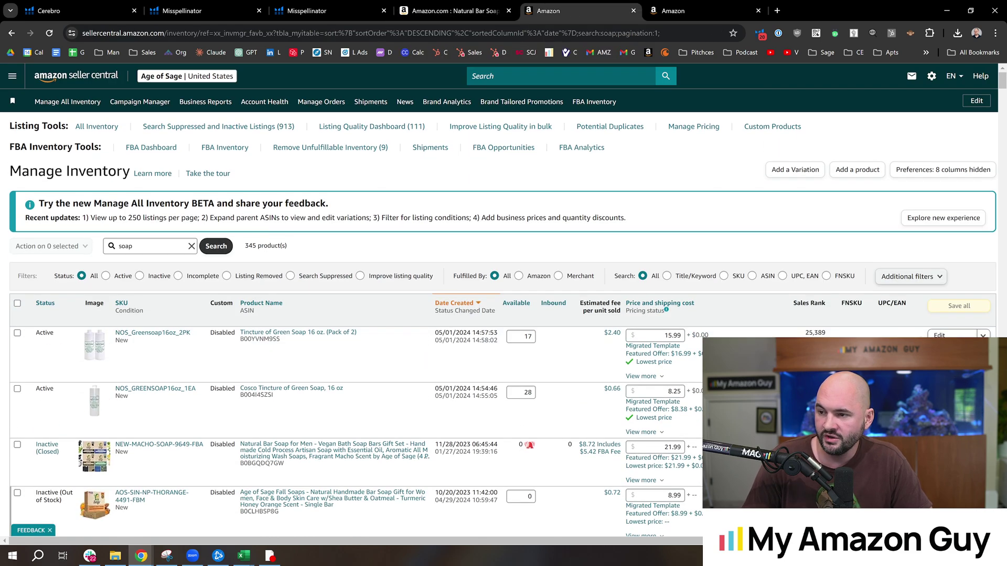
# - Open Campaign Manager to view Amazon Ads campaigns: $8,520.27 spend, $17,245.15 sales, 49.41% ACOS
pyautogui.click(125, 109)
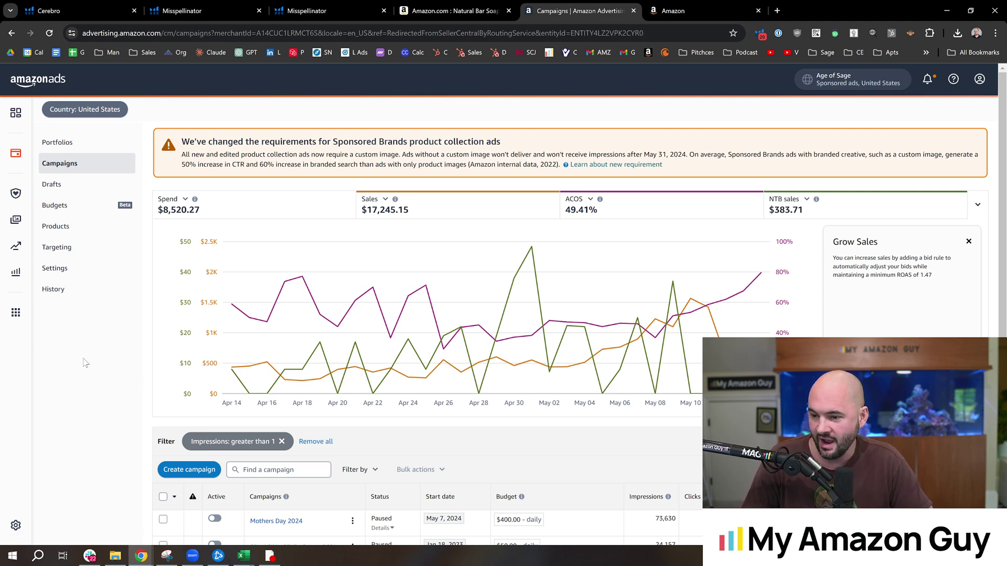
pyautogui.moveTo(257, 244)
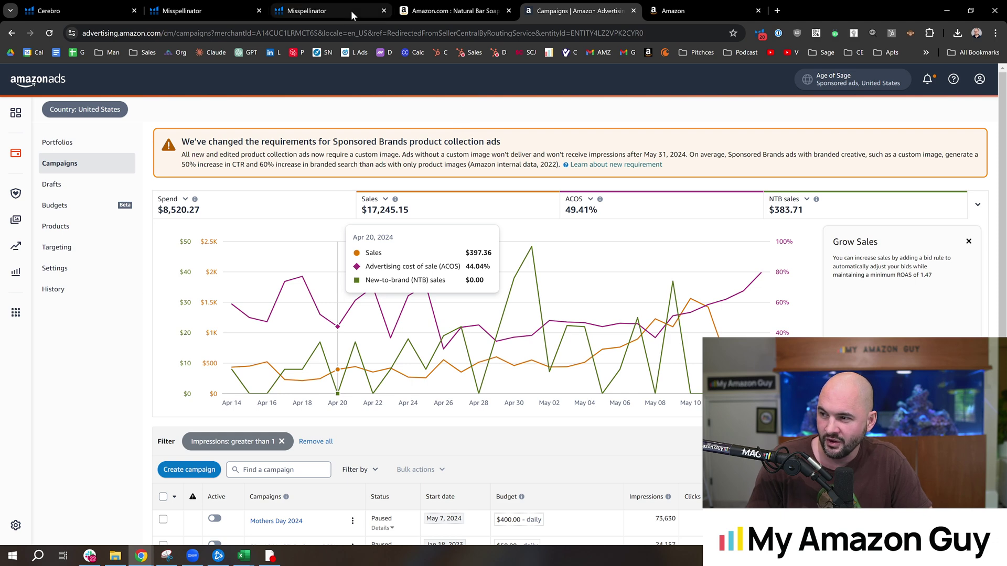
pyautogui.moveTo(429, 13)
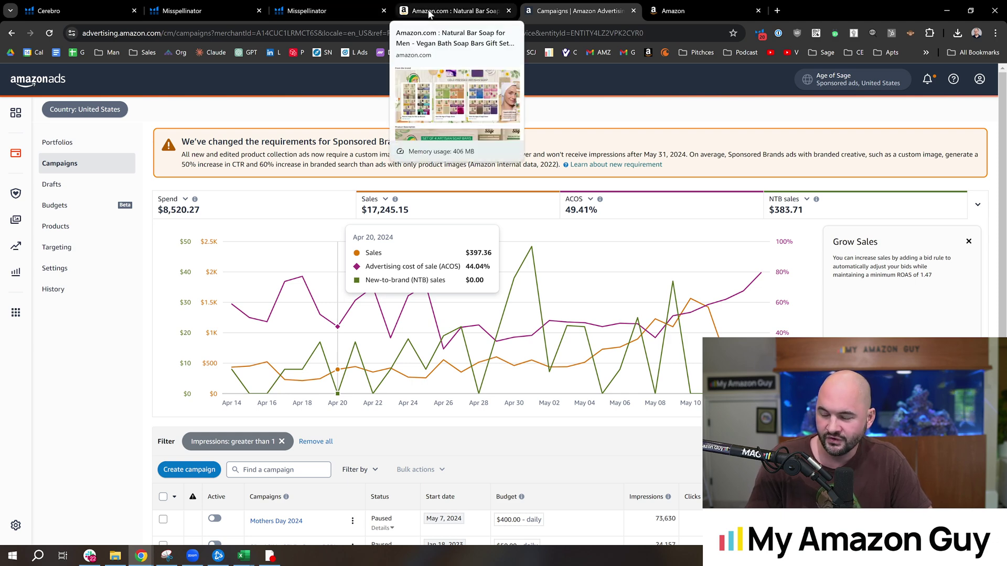